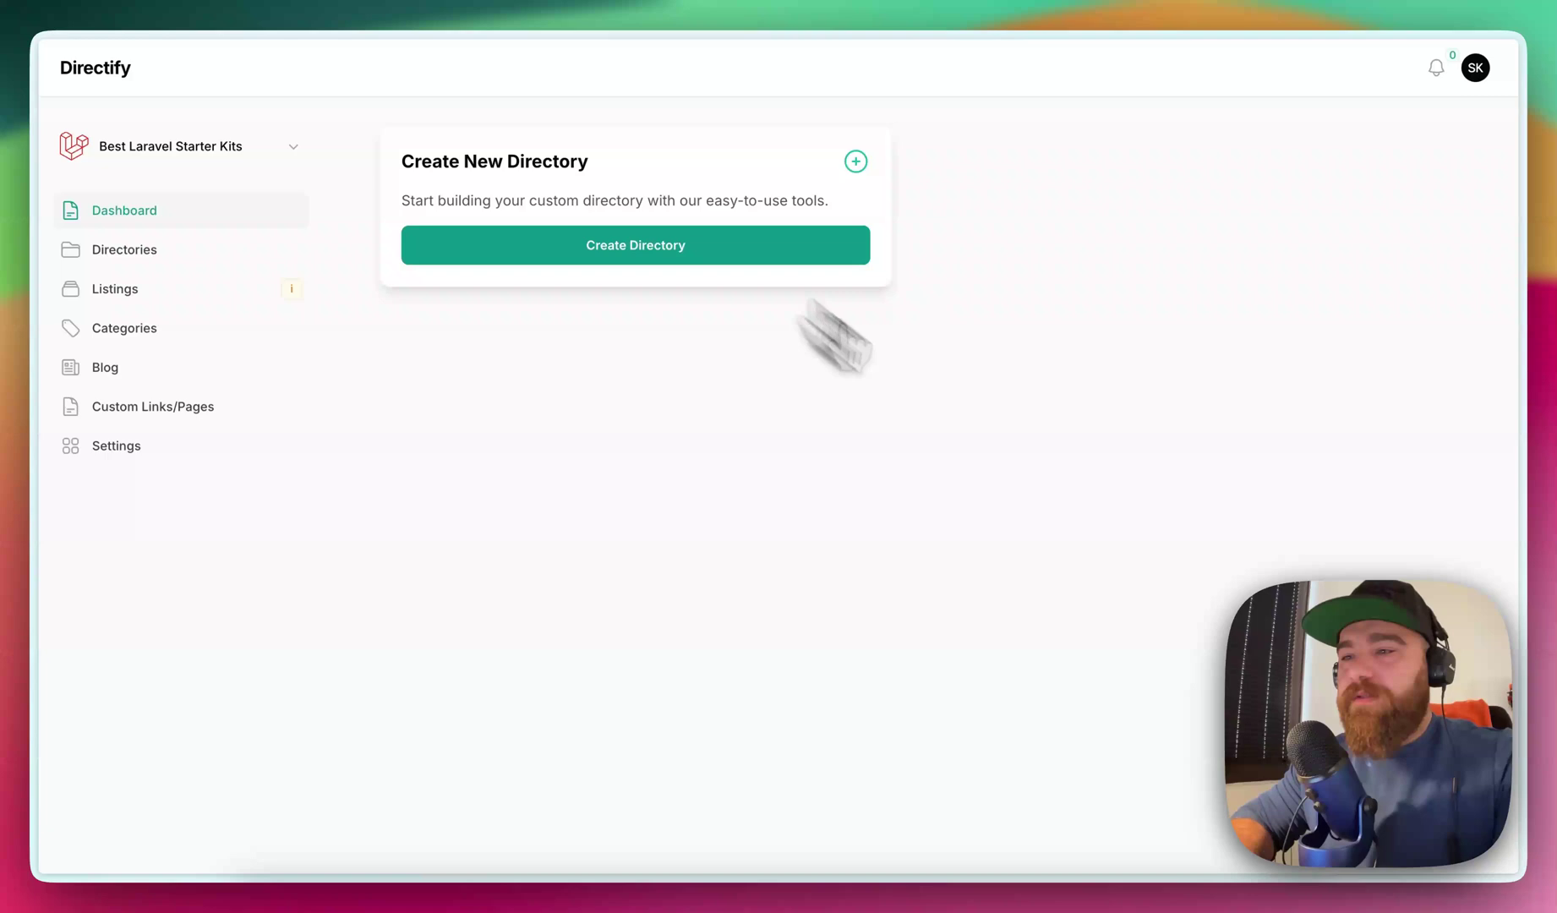
- Begin a new directory and enter its name 'The best AI tools'
{"action": "left_click", "coordinate": [182, 152]}
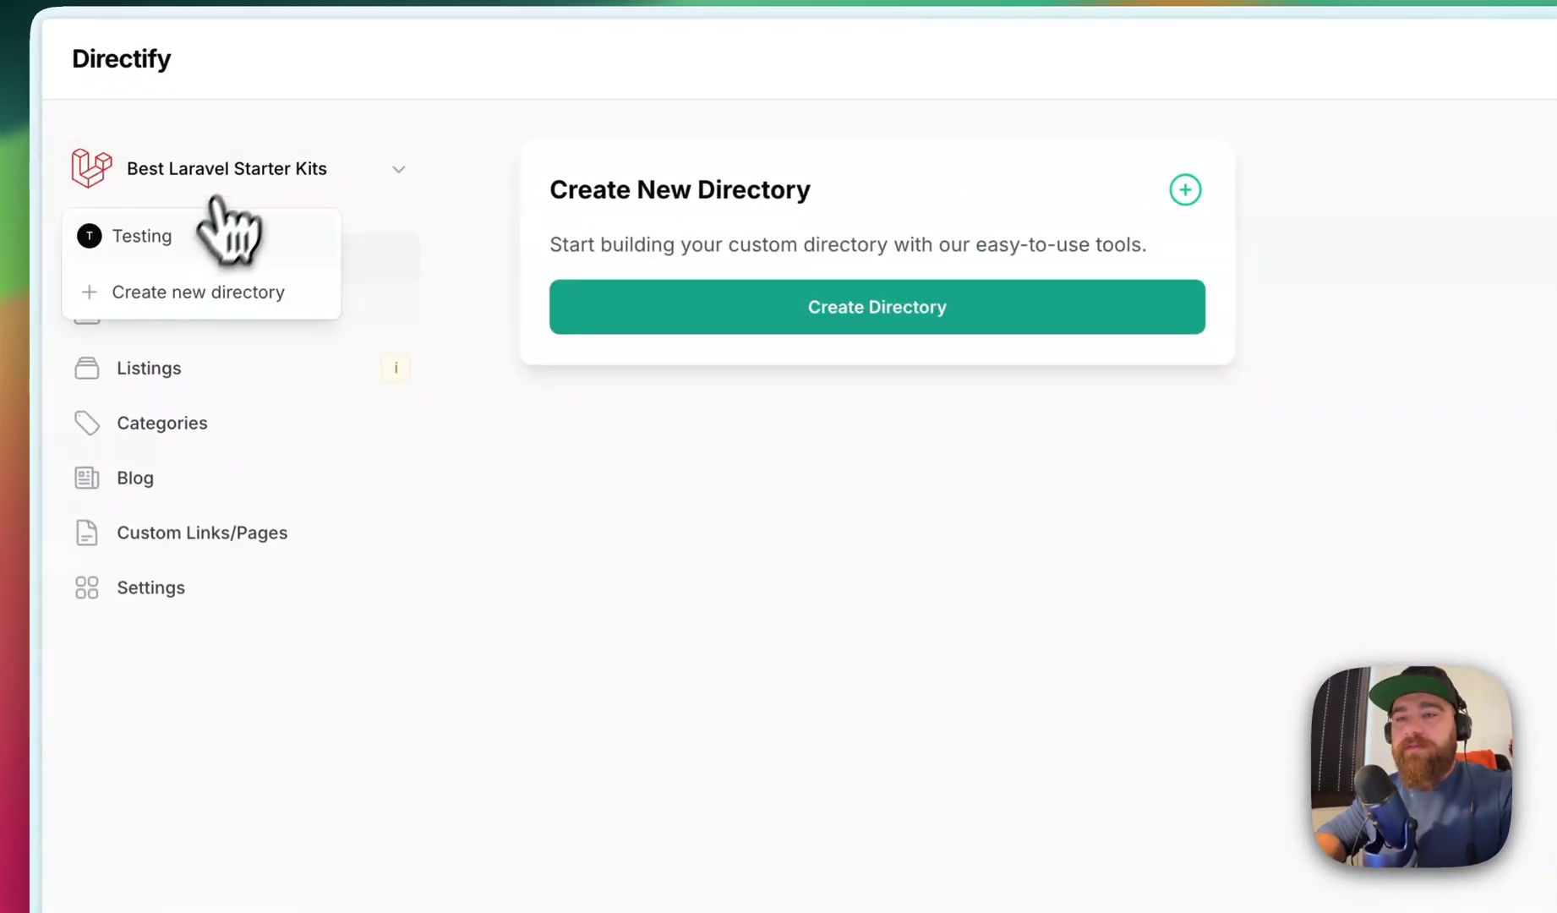
{"action": "left_click", "coordinate": [690, 525]}
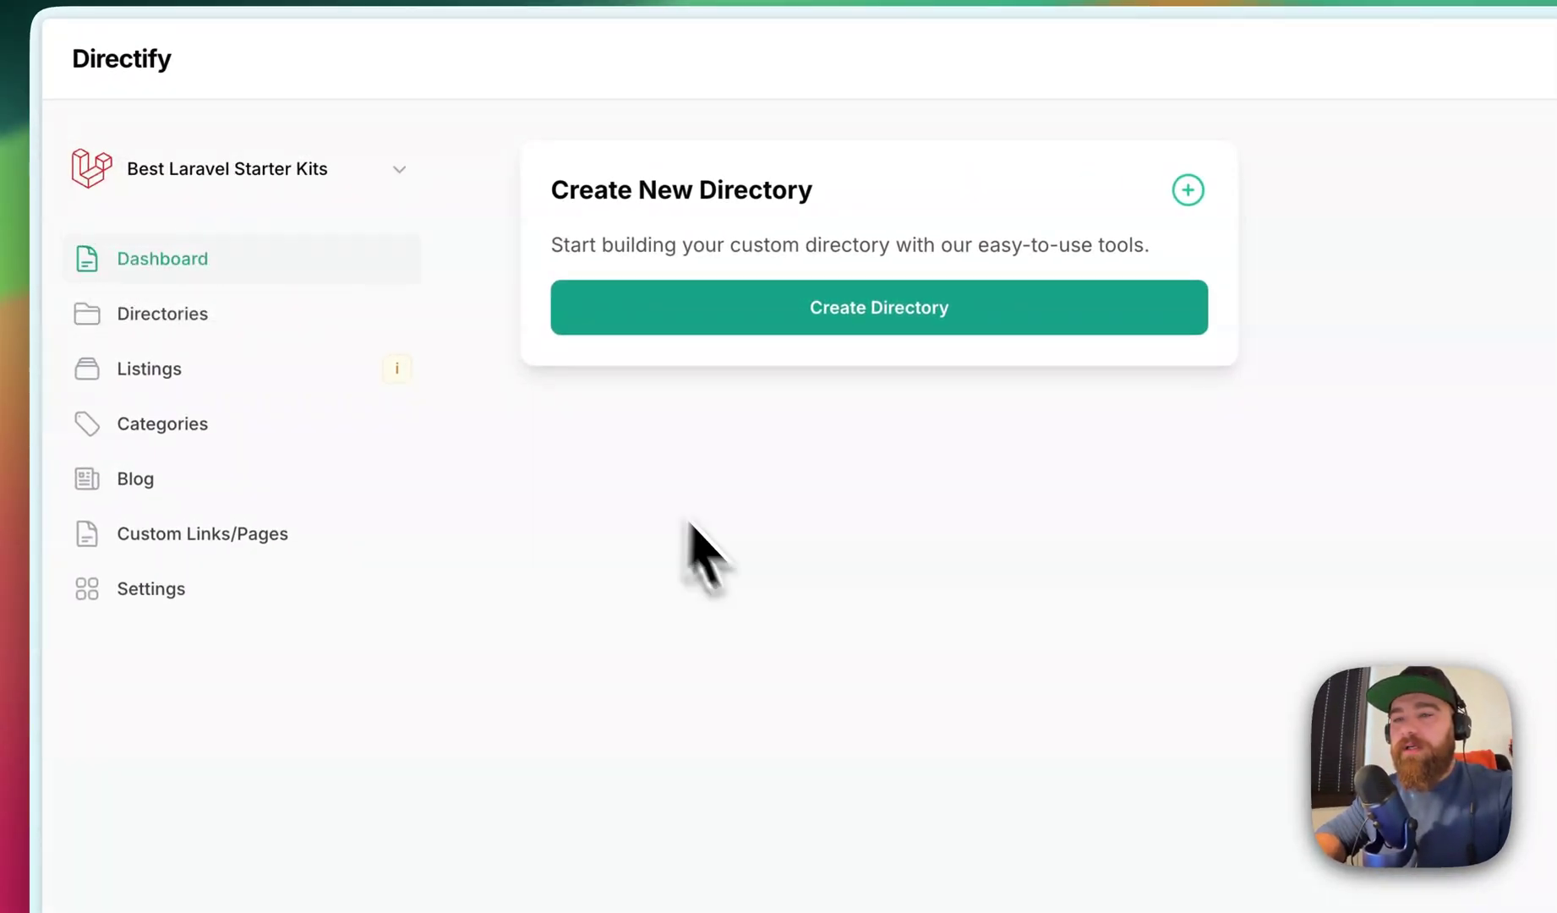
{"action": "left_click", "coordinate": [815, 313]}
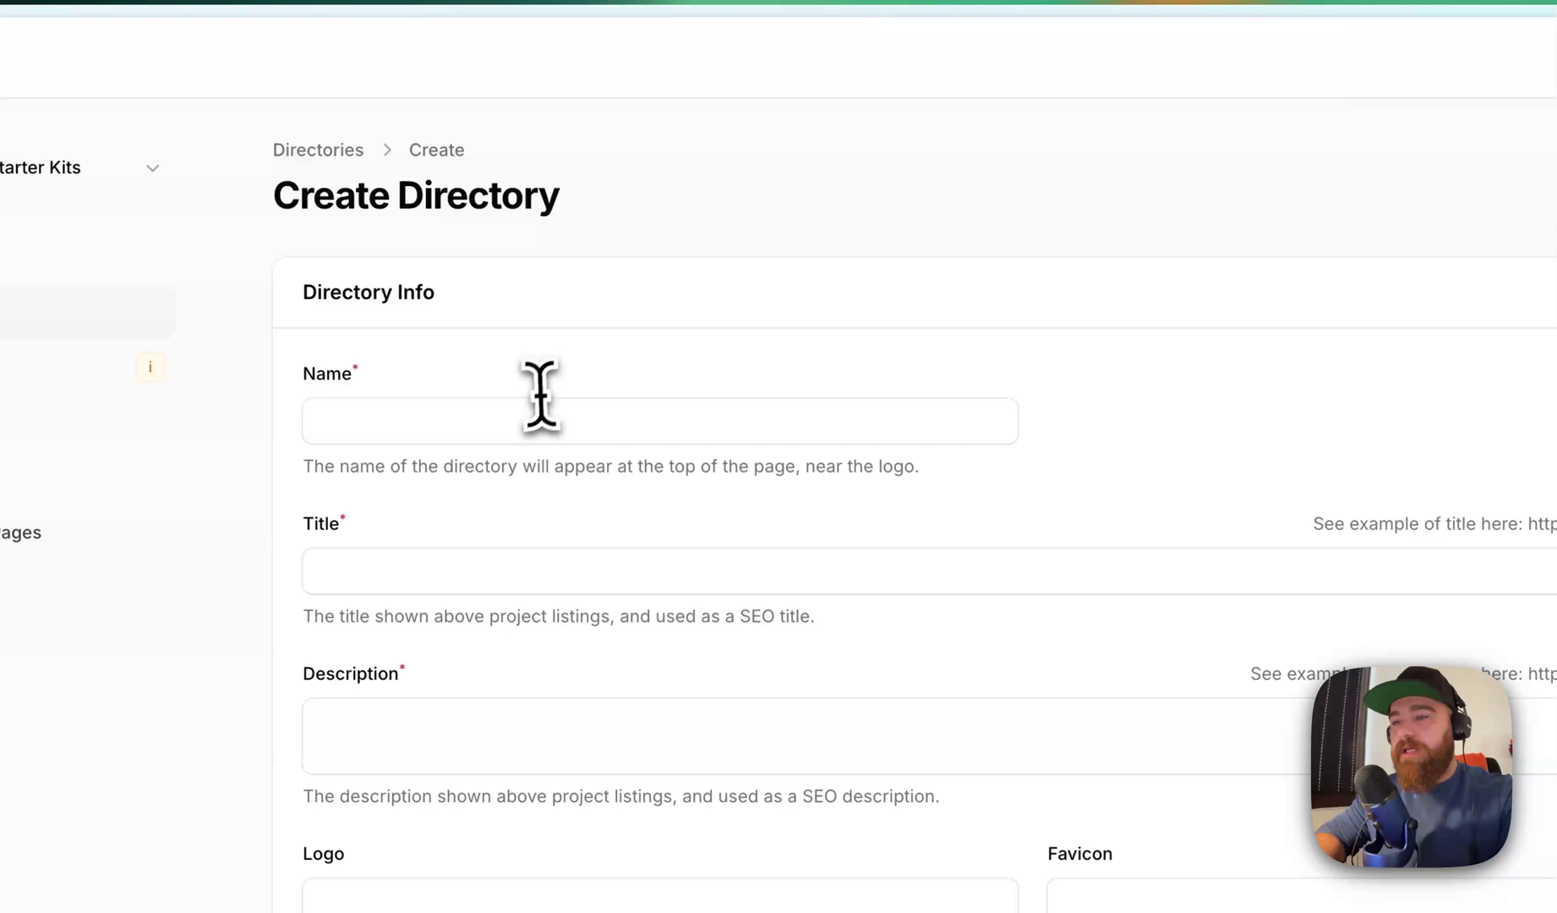
{"action": "left_click", "coordinate": [530, 414]}
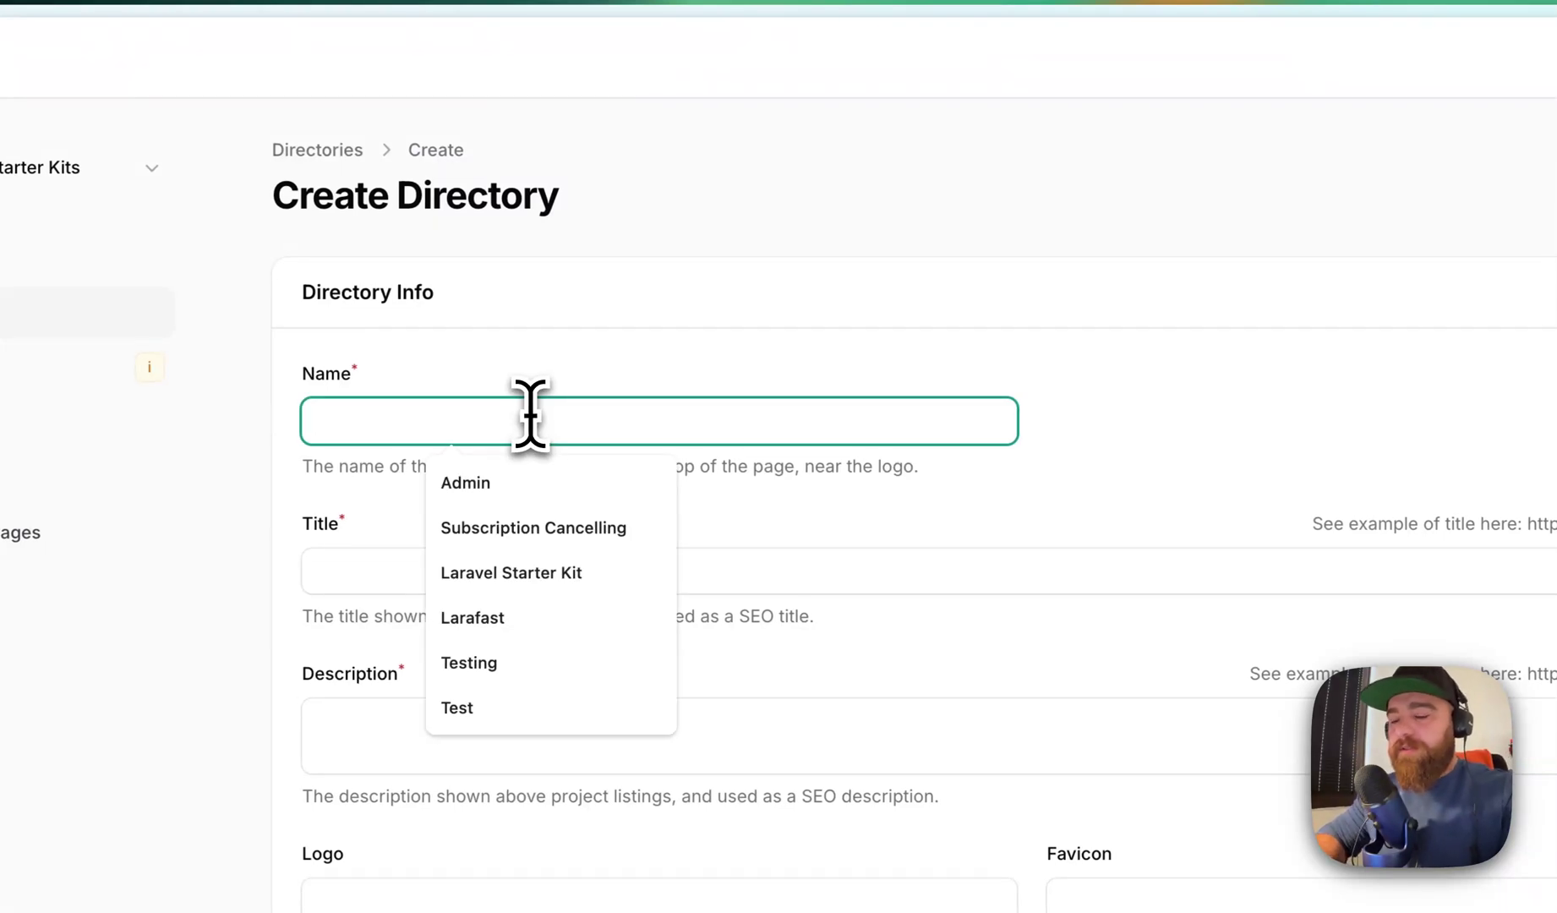
{"action": "type", "text": "The best AI tools"}
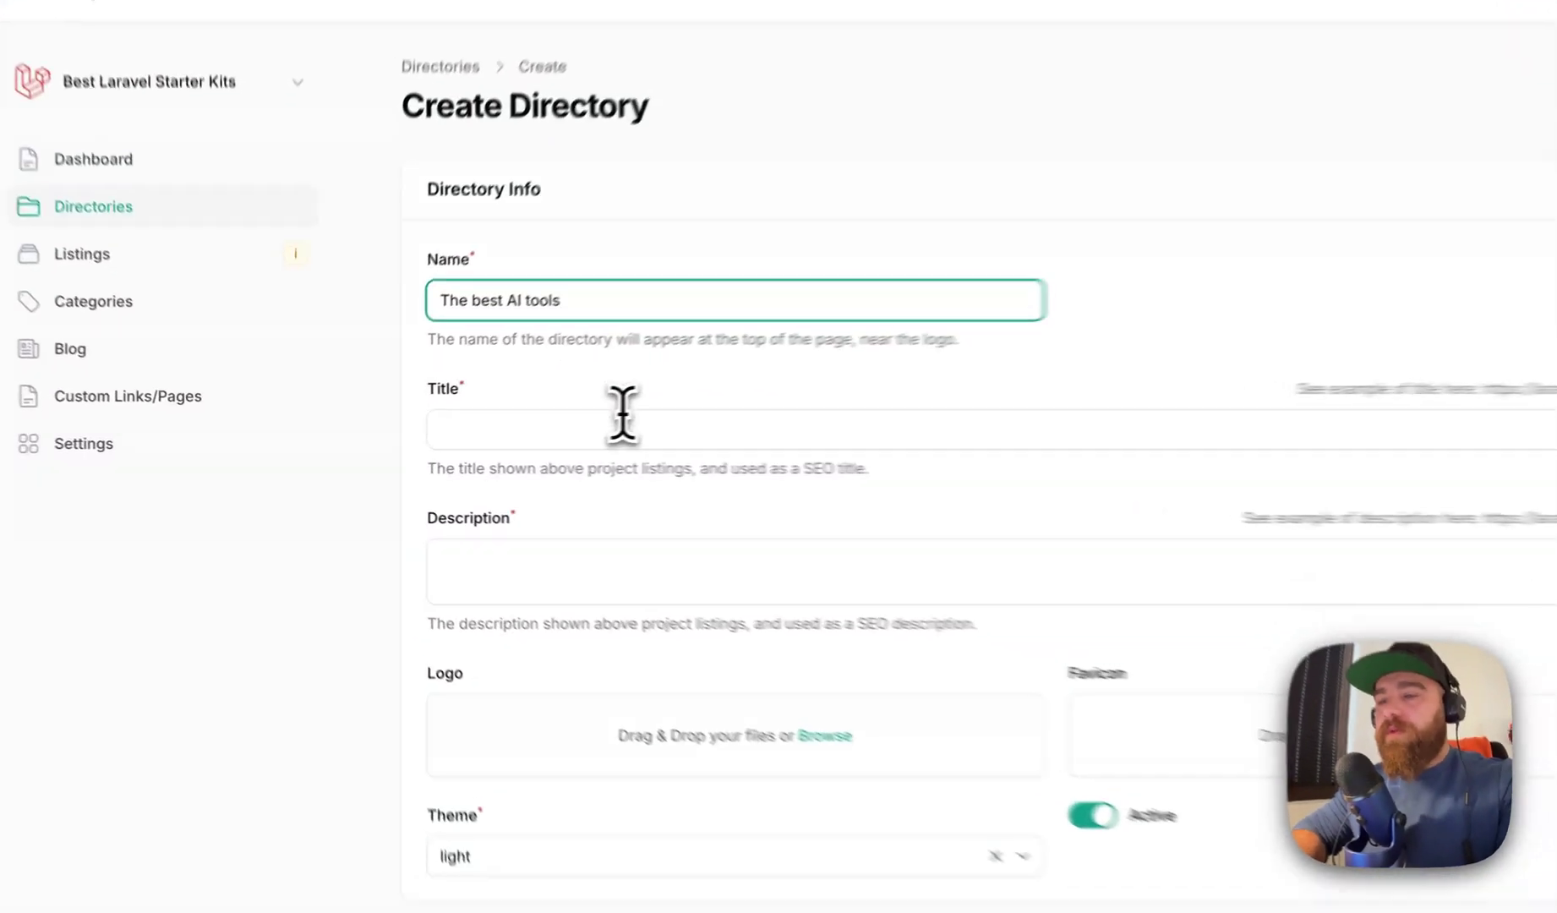
- Enter the title 'The best AI tools' and description 'The curated list of best AI Tools'
{"action": "left_click", "coordinate": [557, 434]}
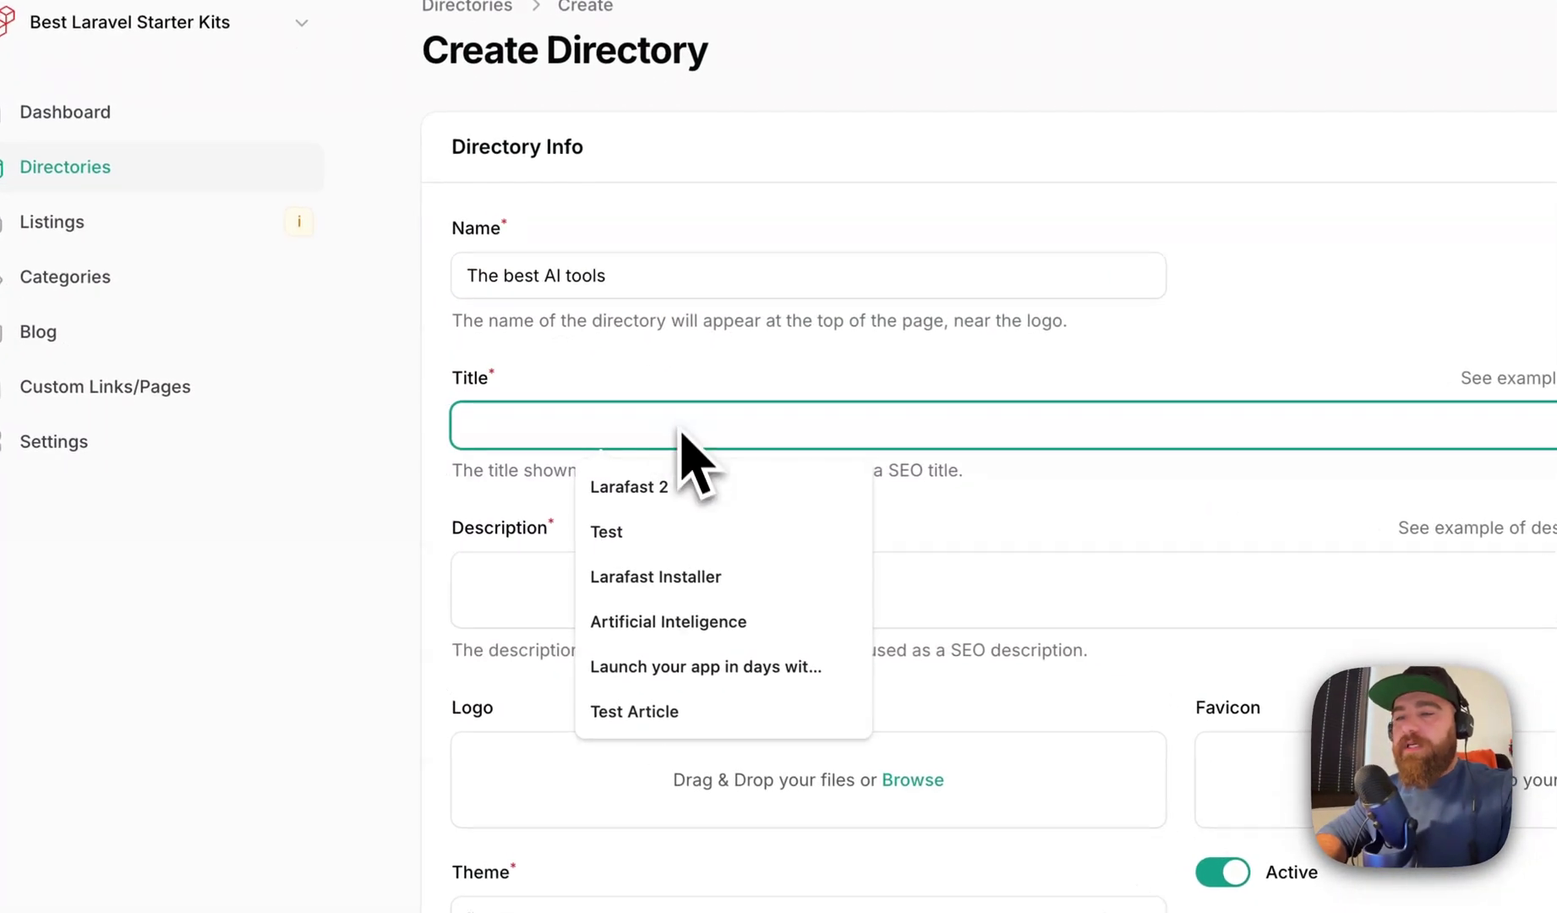
{"action": "left_click", "coordinate": [563, 337]}
{"action": "left_click", "coordinate": [600, 426]}
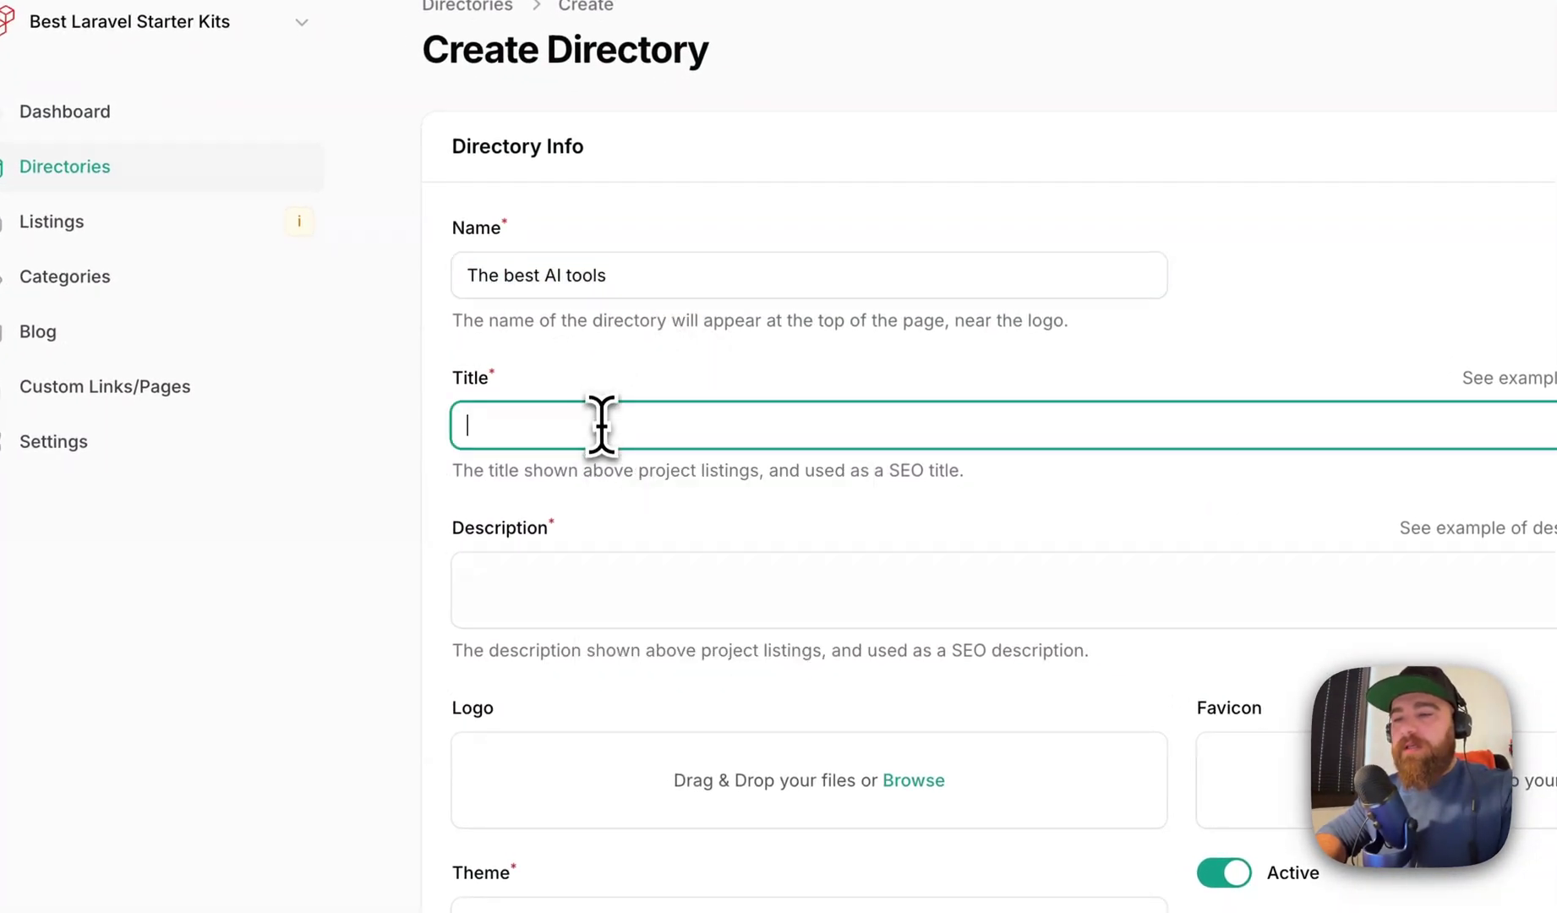
{"action": "left_click", "coordinate": [574, 597]}
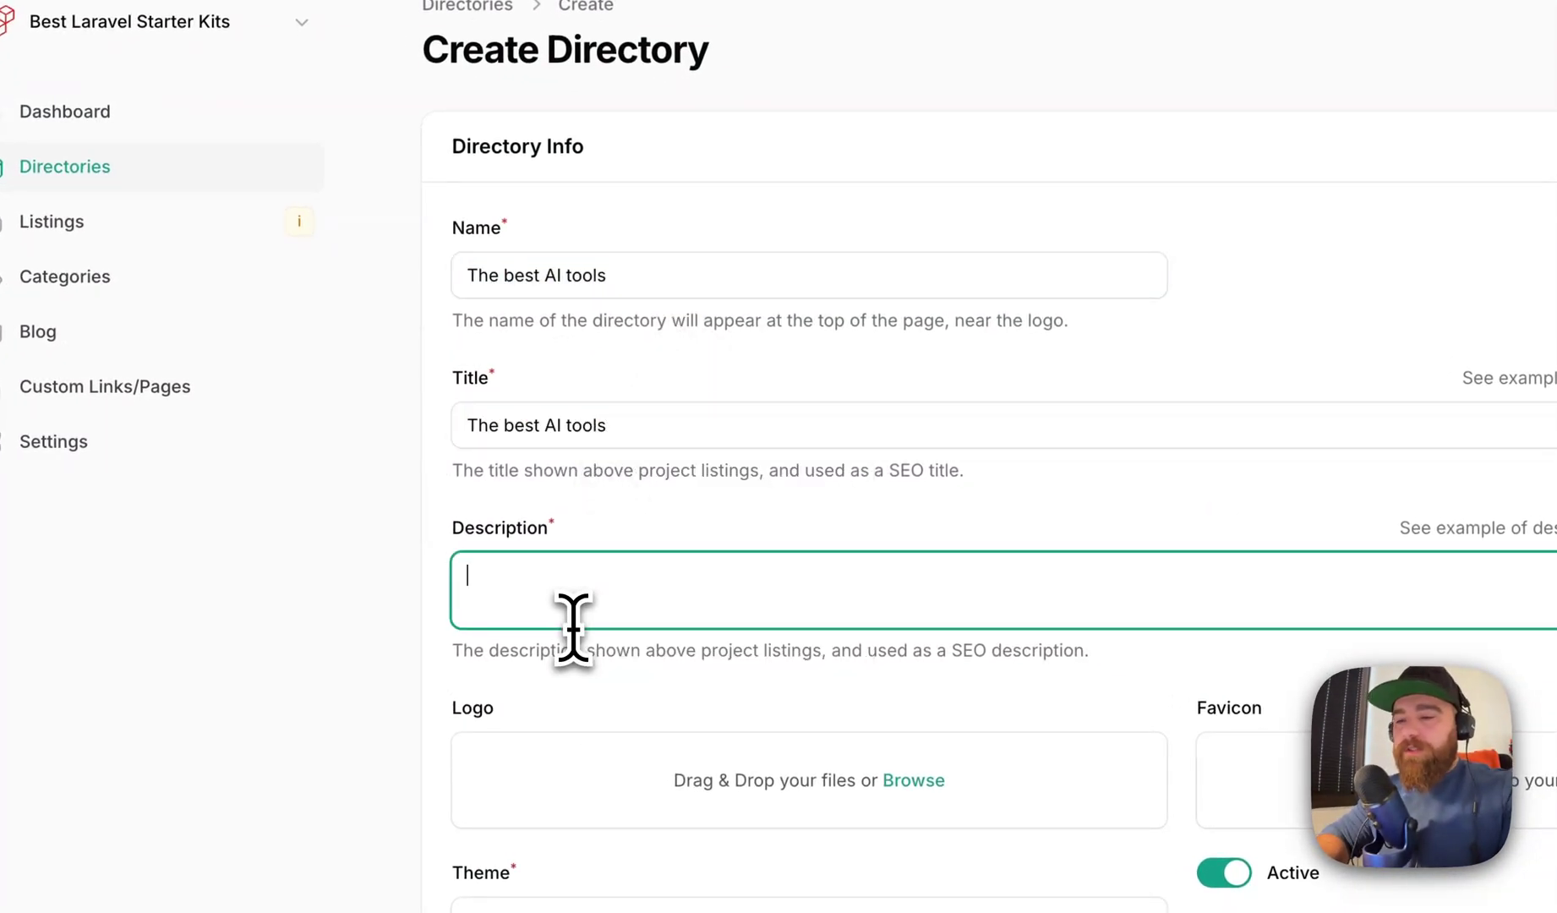
{"action": "type", "text": "Thecurated list of best AI Tools"}
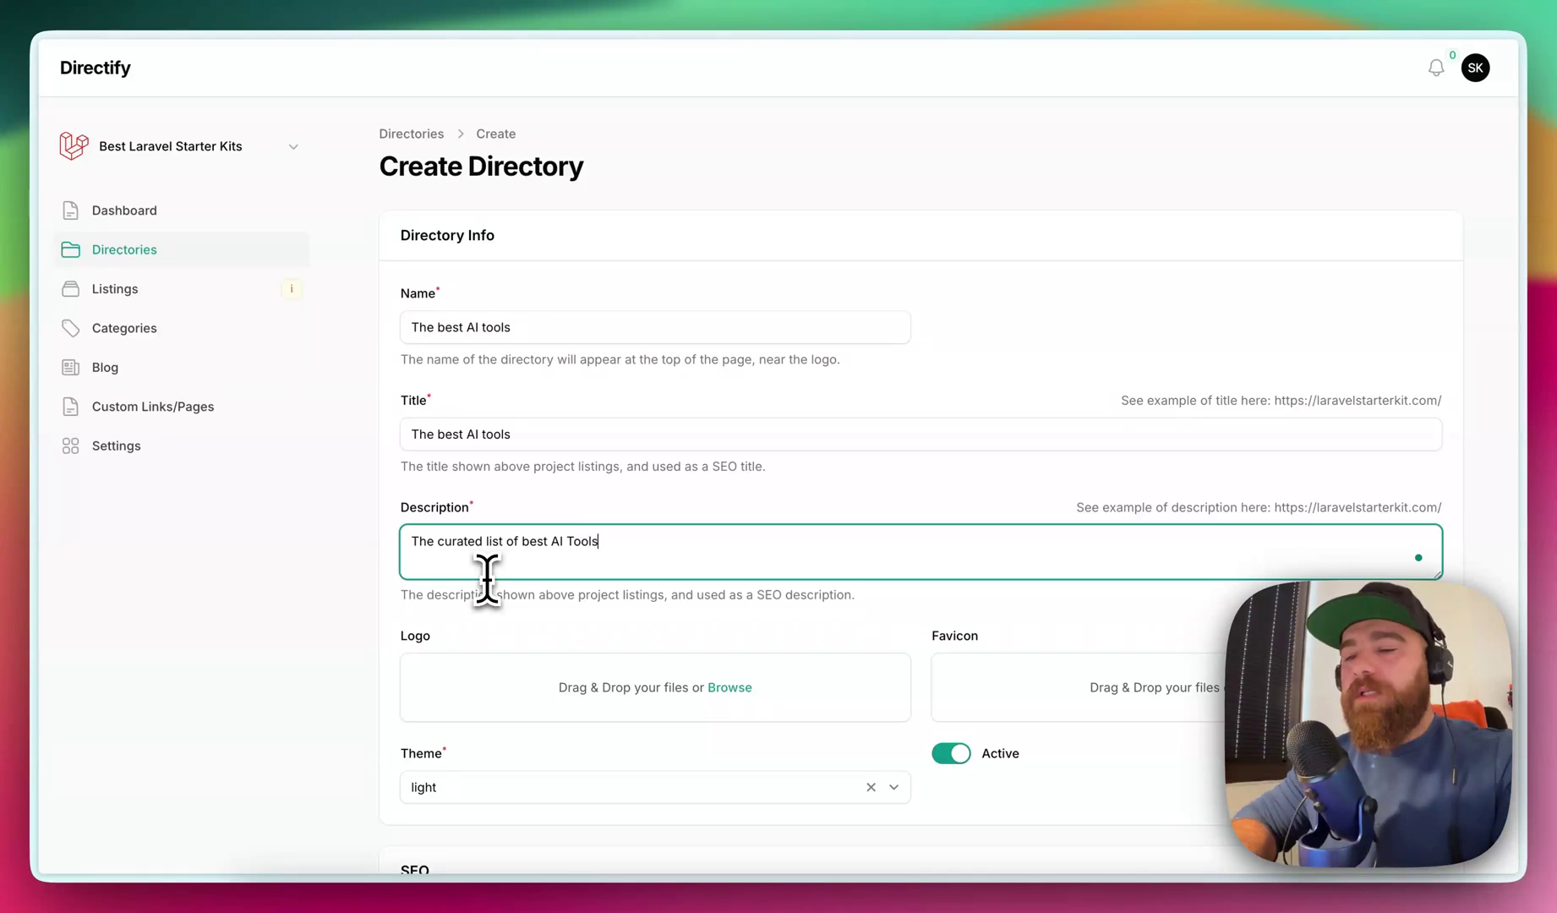
{"action": "scroll", "coordinate": [492, 590], "scroll_direction": "down", "scroll_amount": 3}
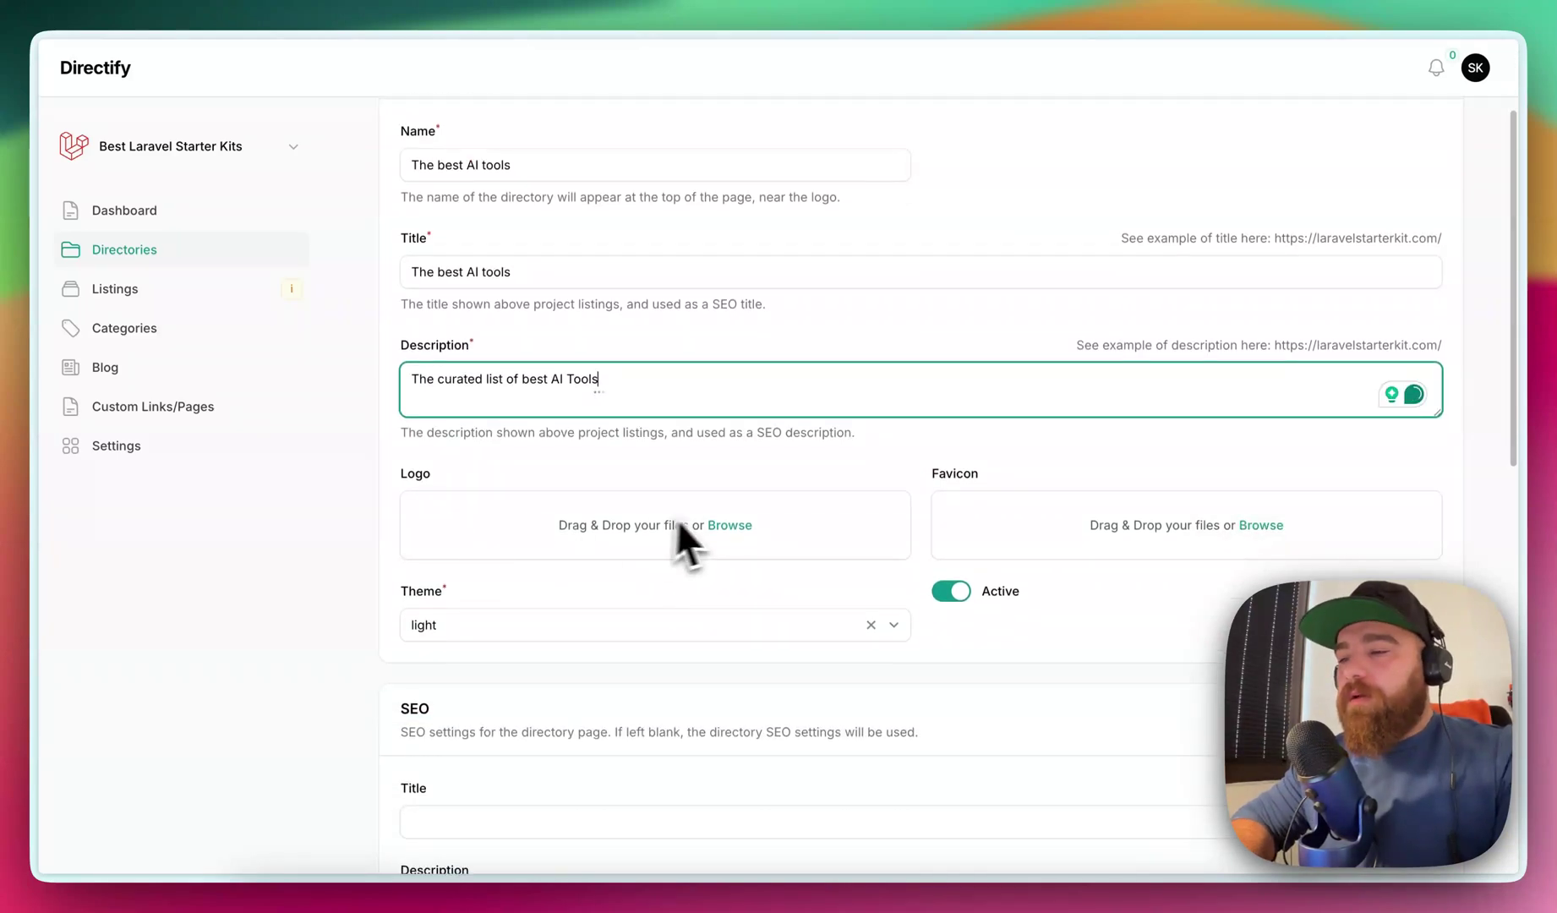
{"action": "scroll", "coordinate": [493, 578], "scroll_direction": "down", "scroll_amount": 1}
{"action": "left_click", "coordinate": [509, 518]}
{"action": "scroll", "coordinate": [633, 596], "scroll_direction": "down", "scroll_amount": 1}
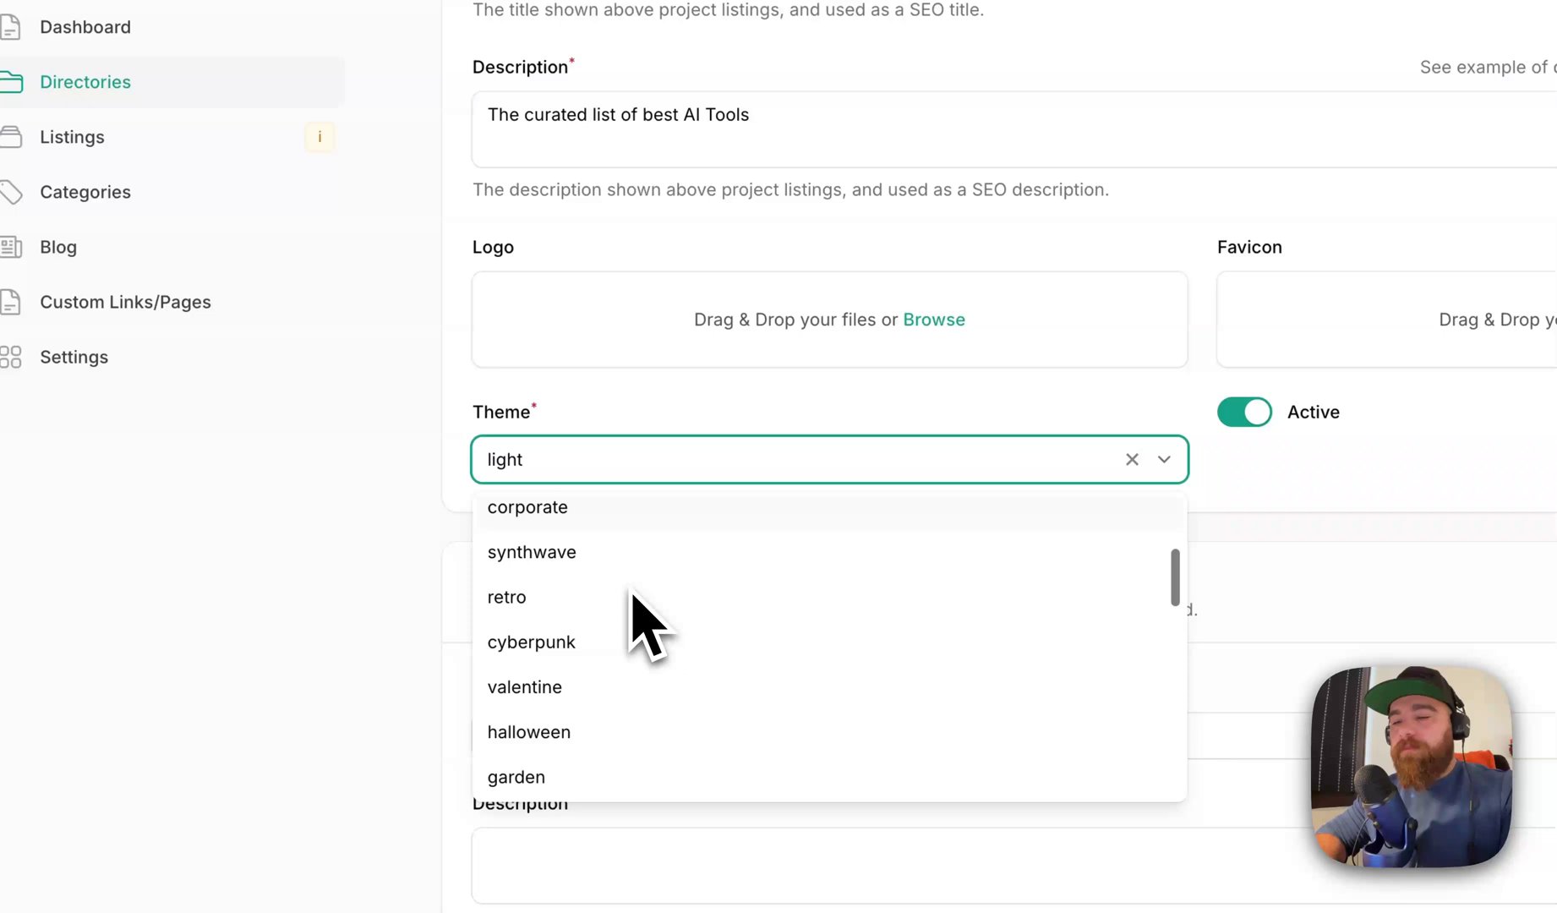
{"action": "scroll", "coordinate": [632, 597], "scroll_direction": "up", "scroll_amount": 3}
{"action": "scroll", "coordinate": [632, 597], "scroll_direction": "up", "scroll_amount": 5}
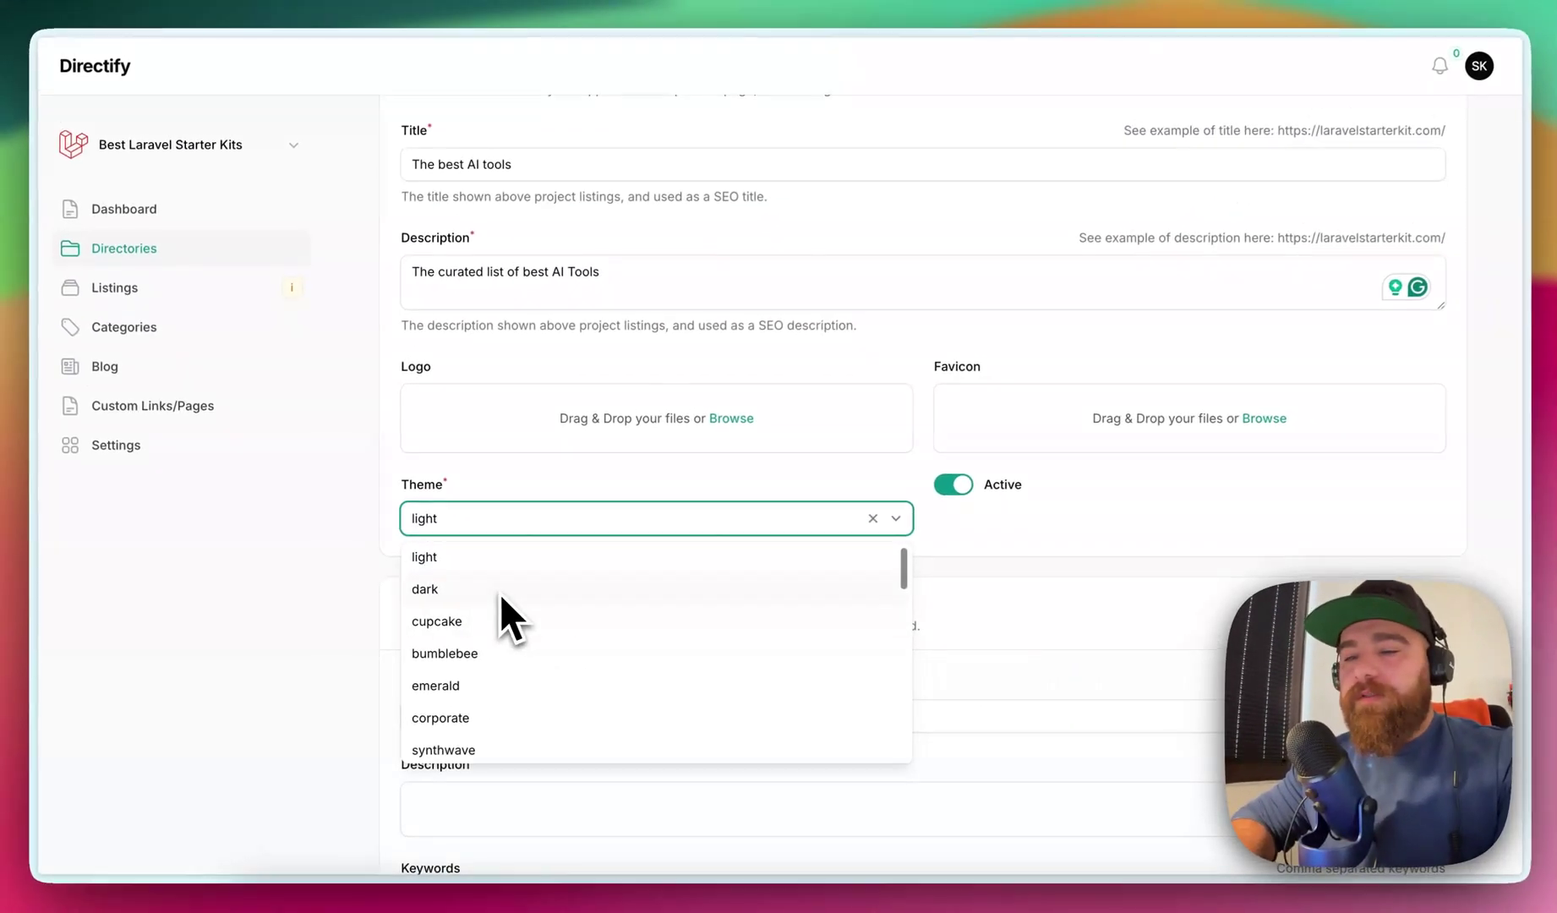
{"action": "scroll", "coordinate": [514, 567], "scroll_direction": "down", "scroll_amount": 2}
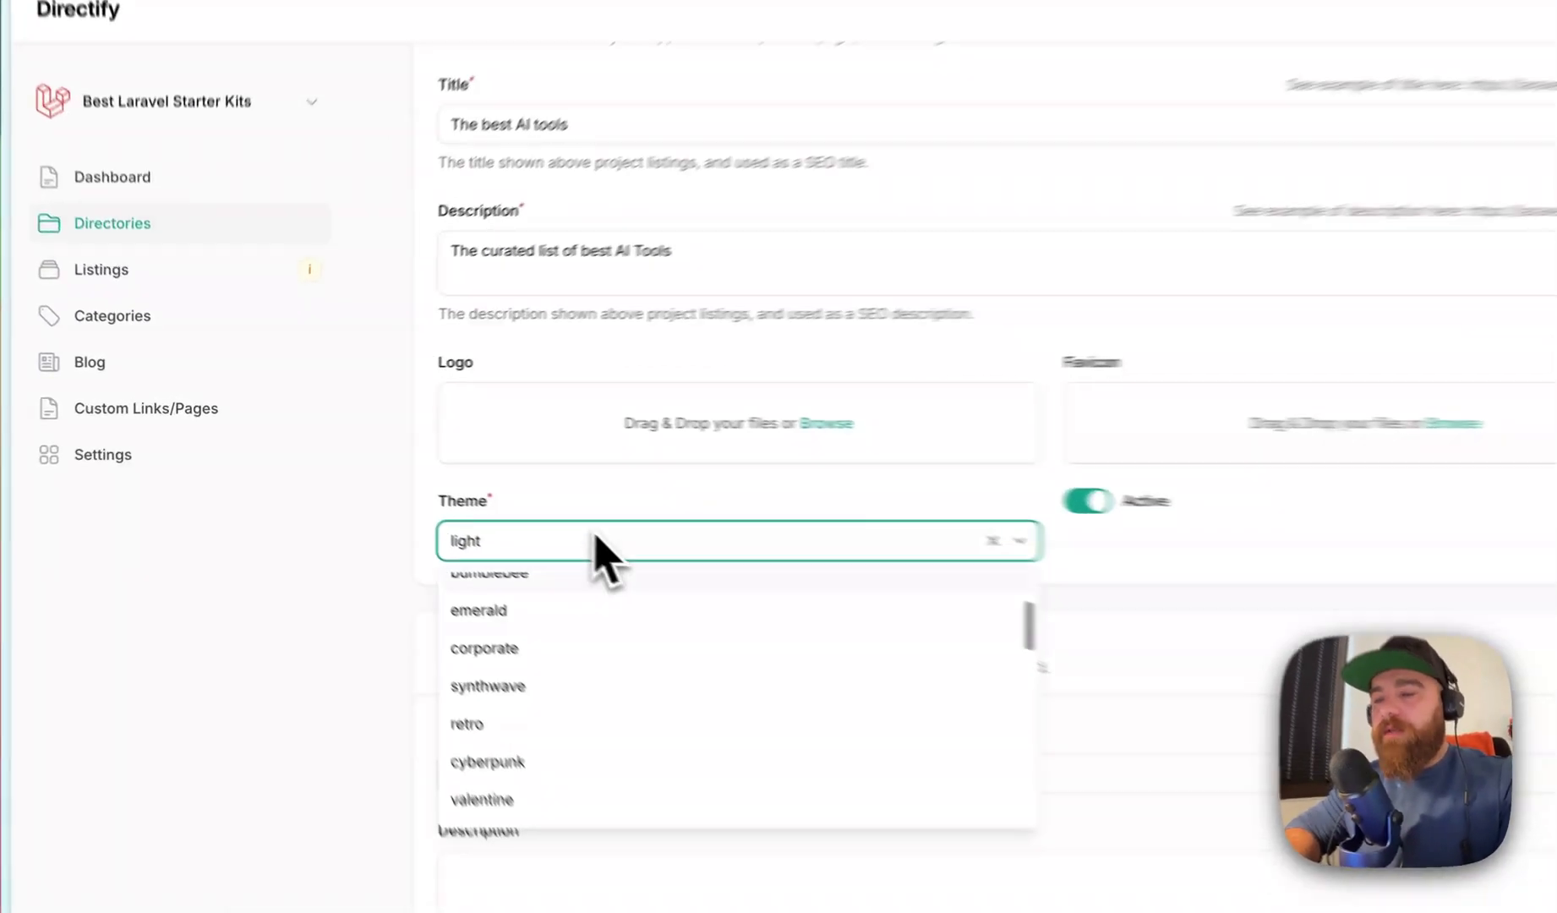
{"action": "left_click", "coordinate": [549, 475]}
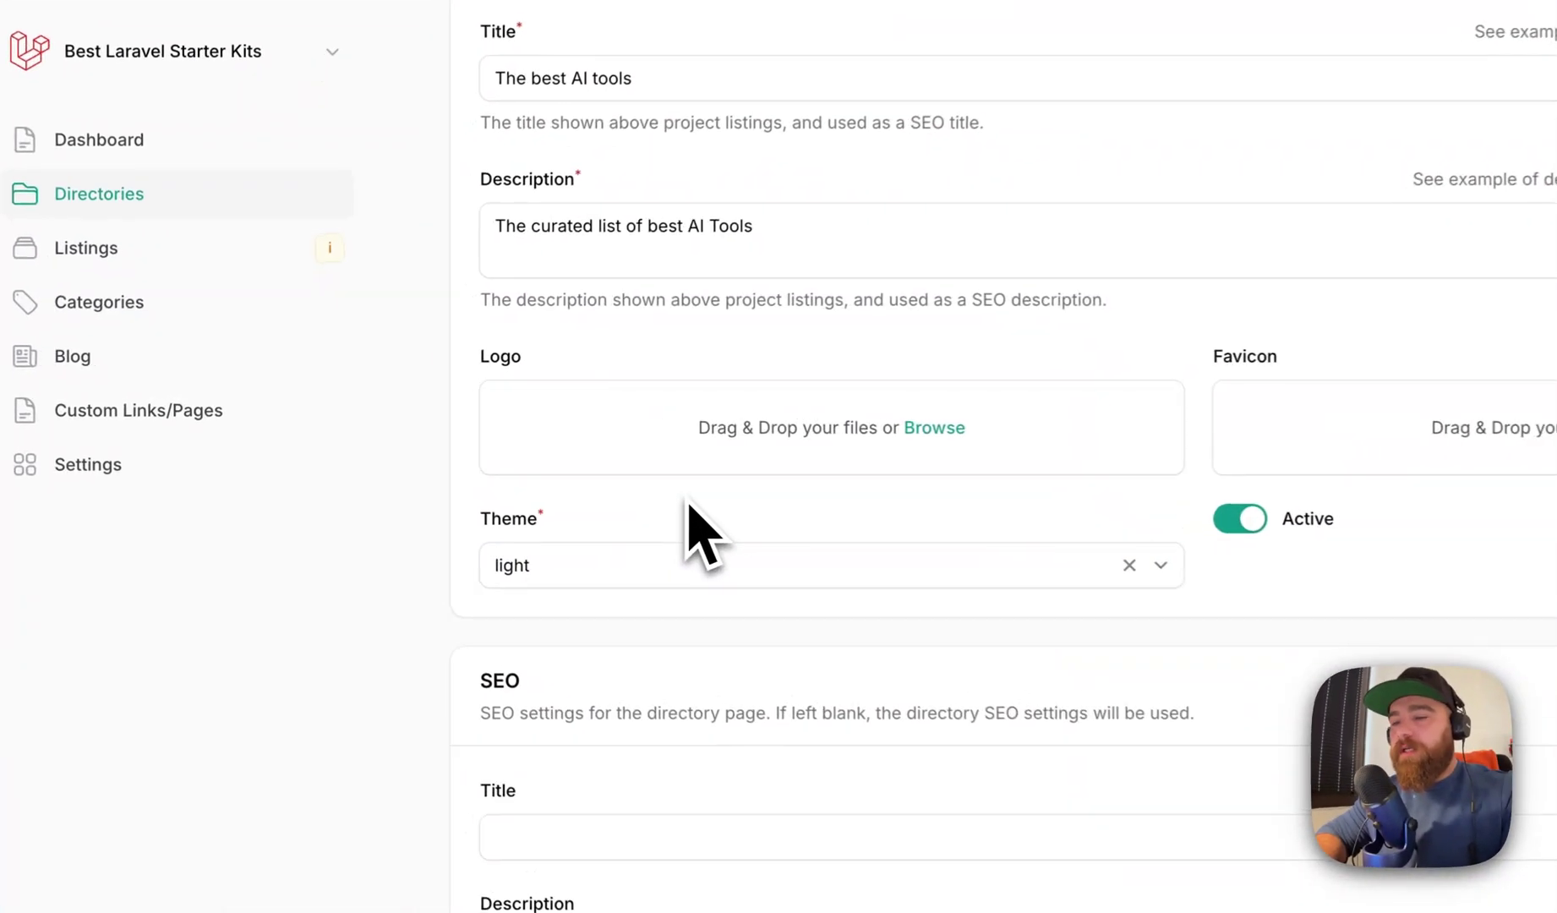
{"action": "scroll", "coordinate": [689, 511], "scroll_direction": "down", "scroll_amount": 2}
{"action": "scroll", "coordinate": [695, 522], "scroll_direction": "down", "scroll_amount": 2}
{"action": "scroll", "coordinate": [694, 523], "scroll_direction": "down", "scroll_amount": 1}
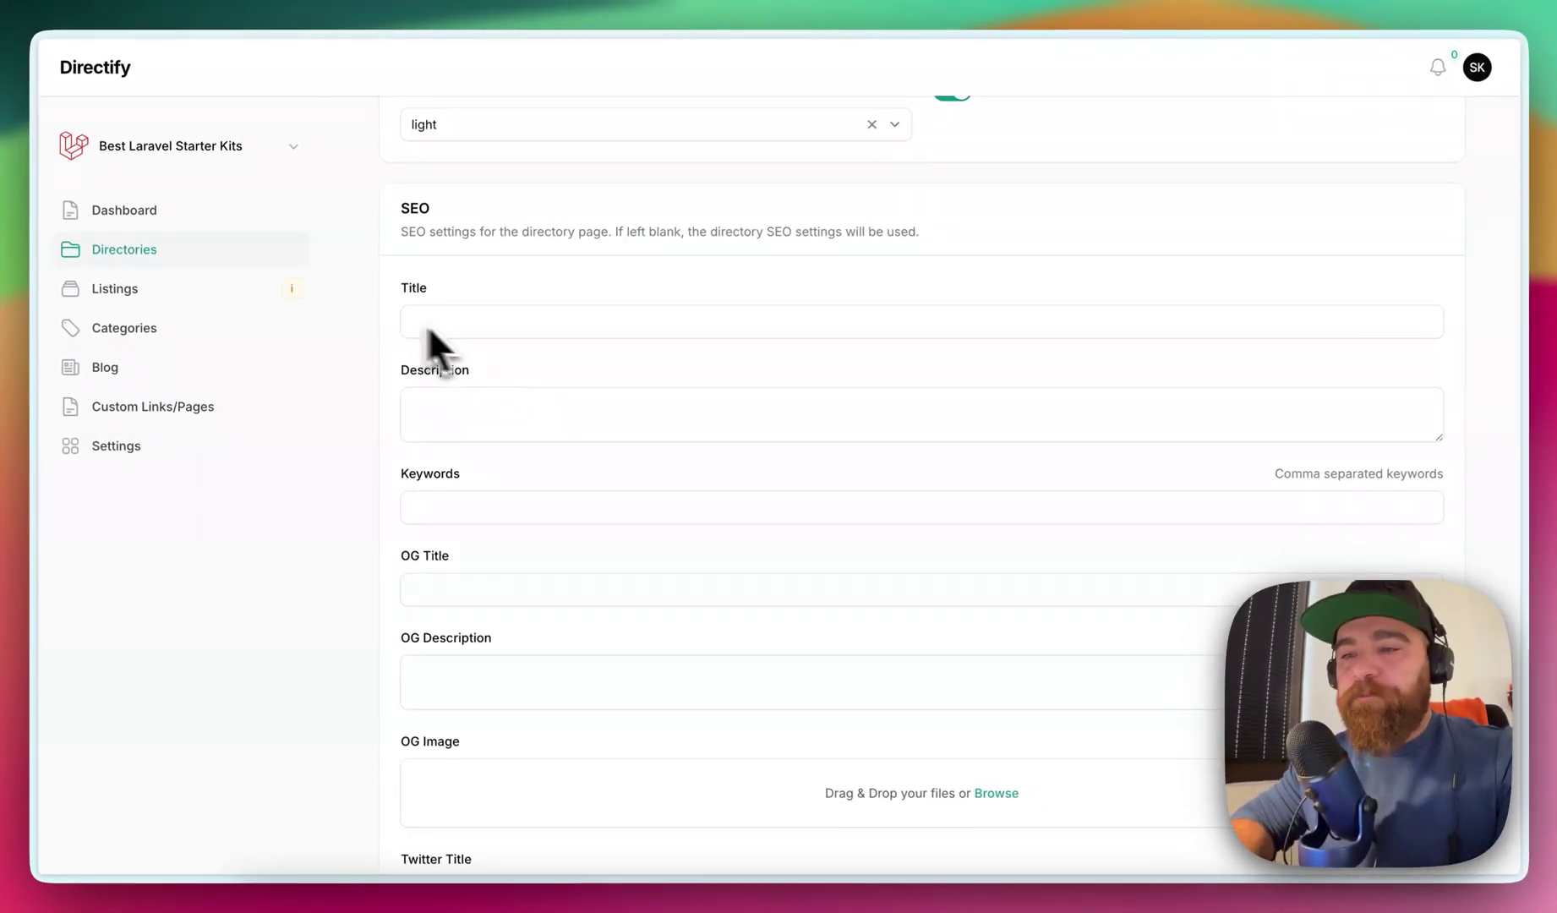
{"action": "scroll", "coordinate": [629, 531], "scroll_direction": "down", "scroll_amount": 3}
{"action": "scroll", "coordinate": [629, 531], "scroll_direction": "down", "scroll_amount": 2}
{"action": "scroll", "coordinate": [630, 530], "scroll_direction": "down", "scroll_amount": 1}
{"action": "scroll", "coordinate": [630, 531], "scroll_direction": "up", "scroll_amount": 3}
{"action": "scroll", "coordinate": [630, 550], "scroll_direction": "up", "scroll_amount": 5}
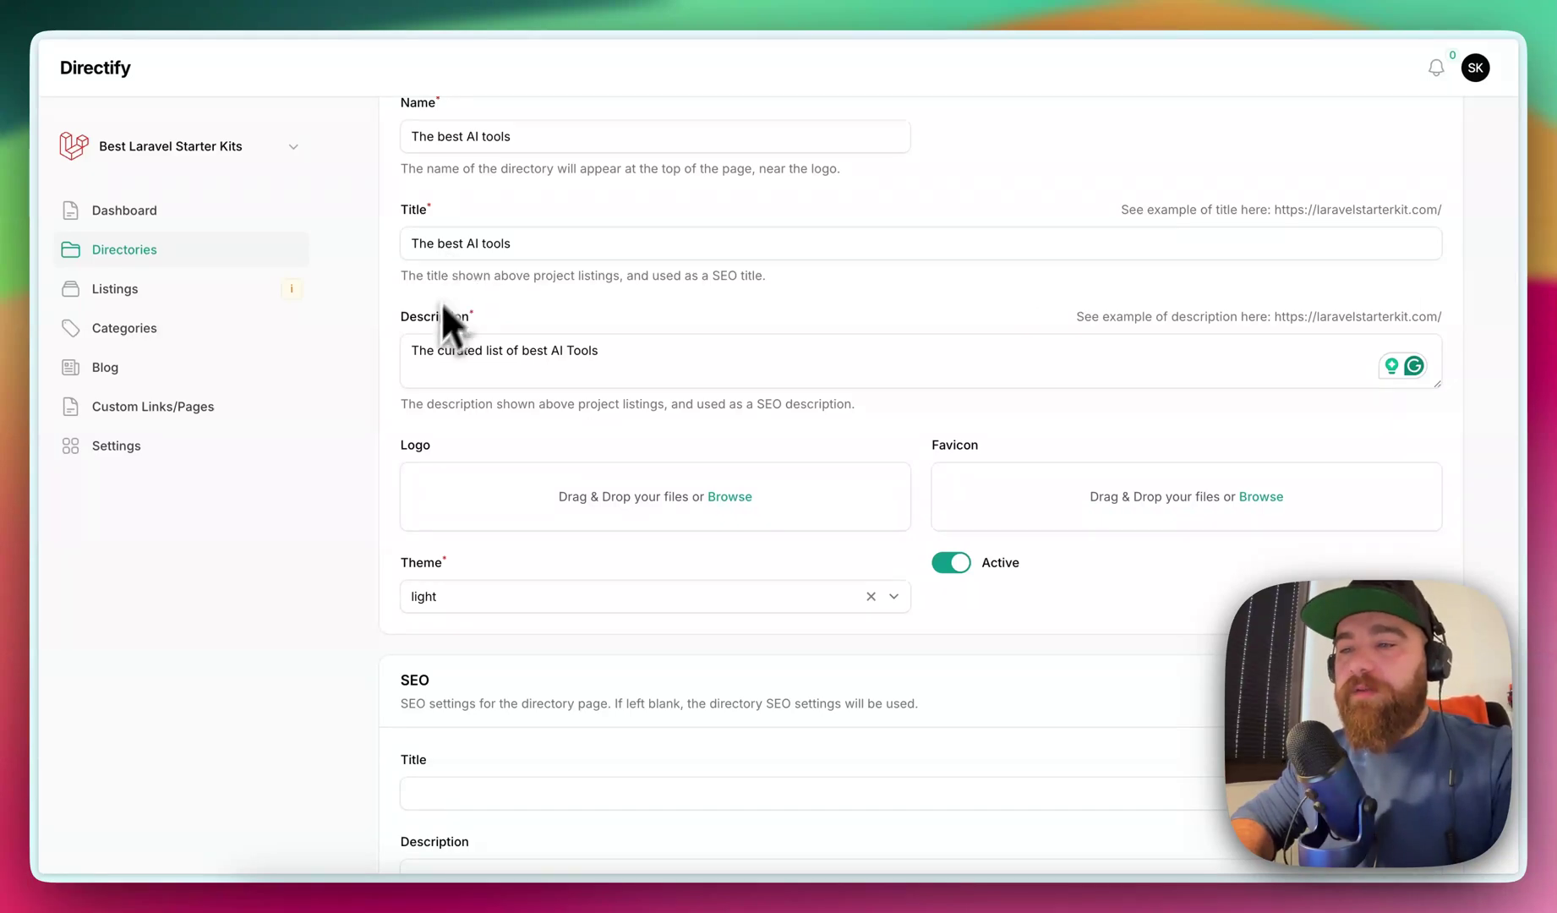
{"action": "scroll", "coordinate": [430, 351], "scroll_direction": "down", "scroll_amount": 1}
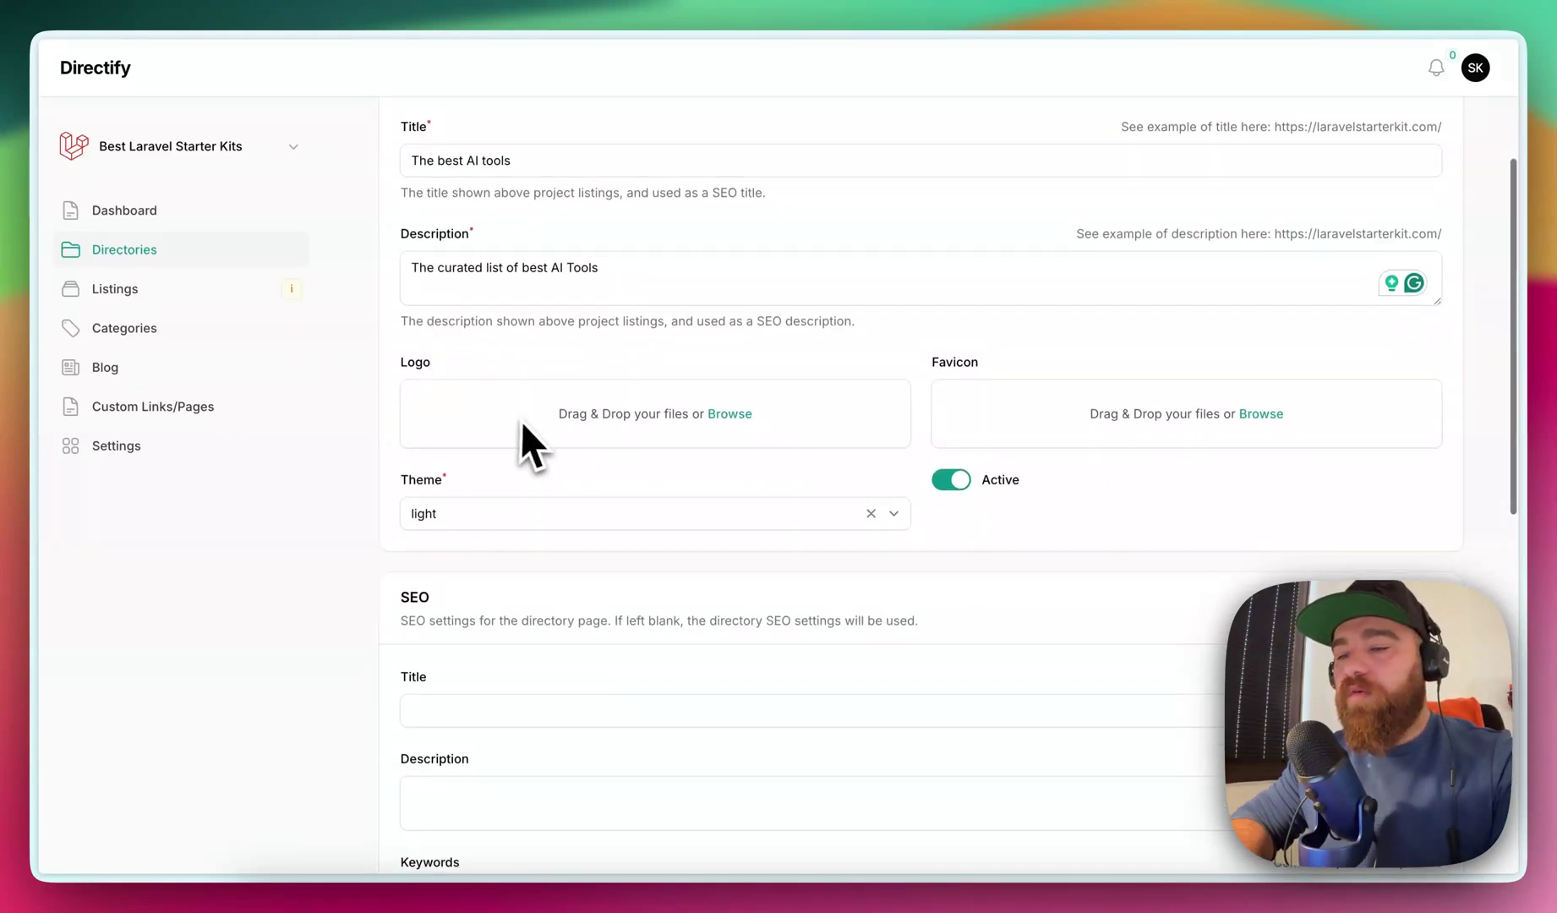
{"action": "scroll", "coordinate": [521, 442], "scroll_direction": "down", "scroll_amount": 3}
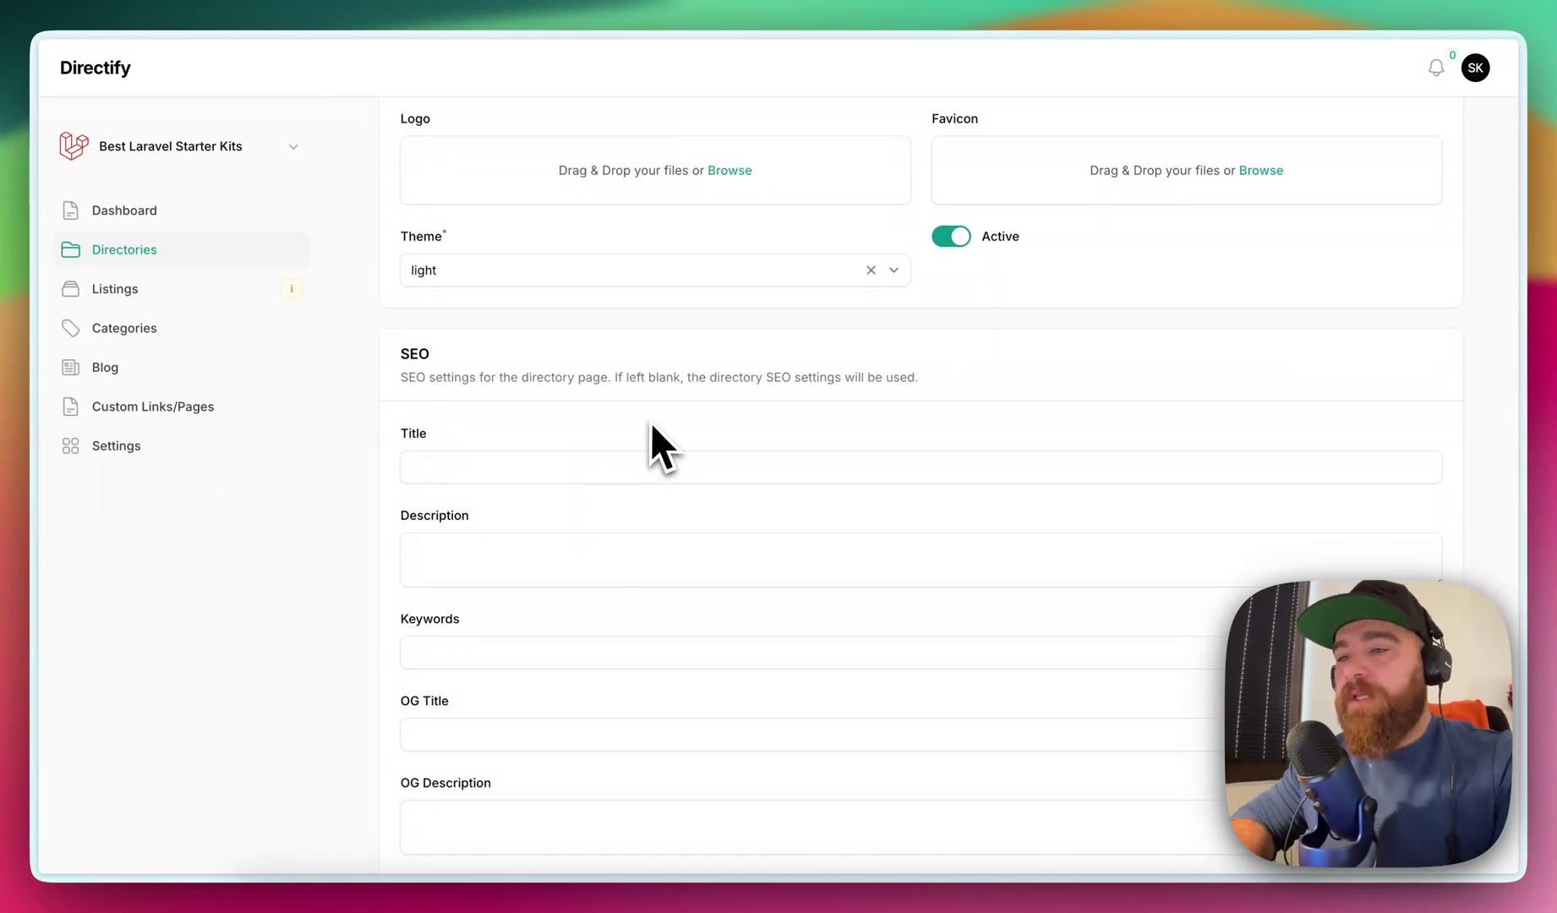
{"action": "scroll", "coordinate": [649, 426], "scroll_direction": "down", "scroll_amount": 5}
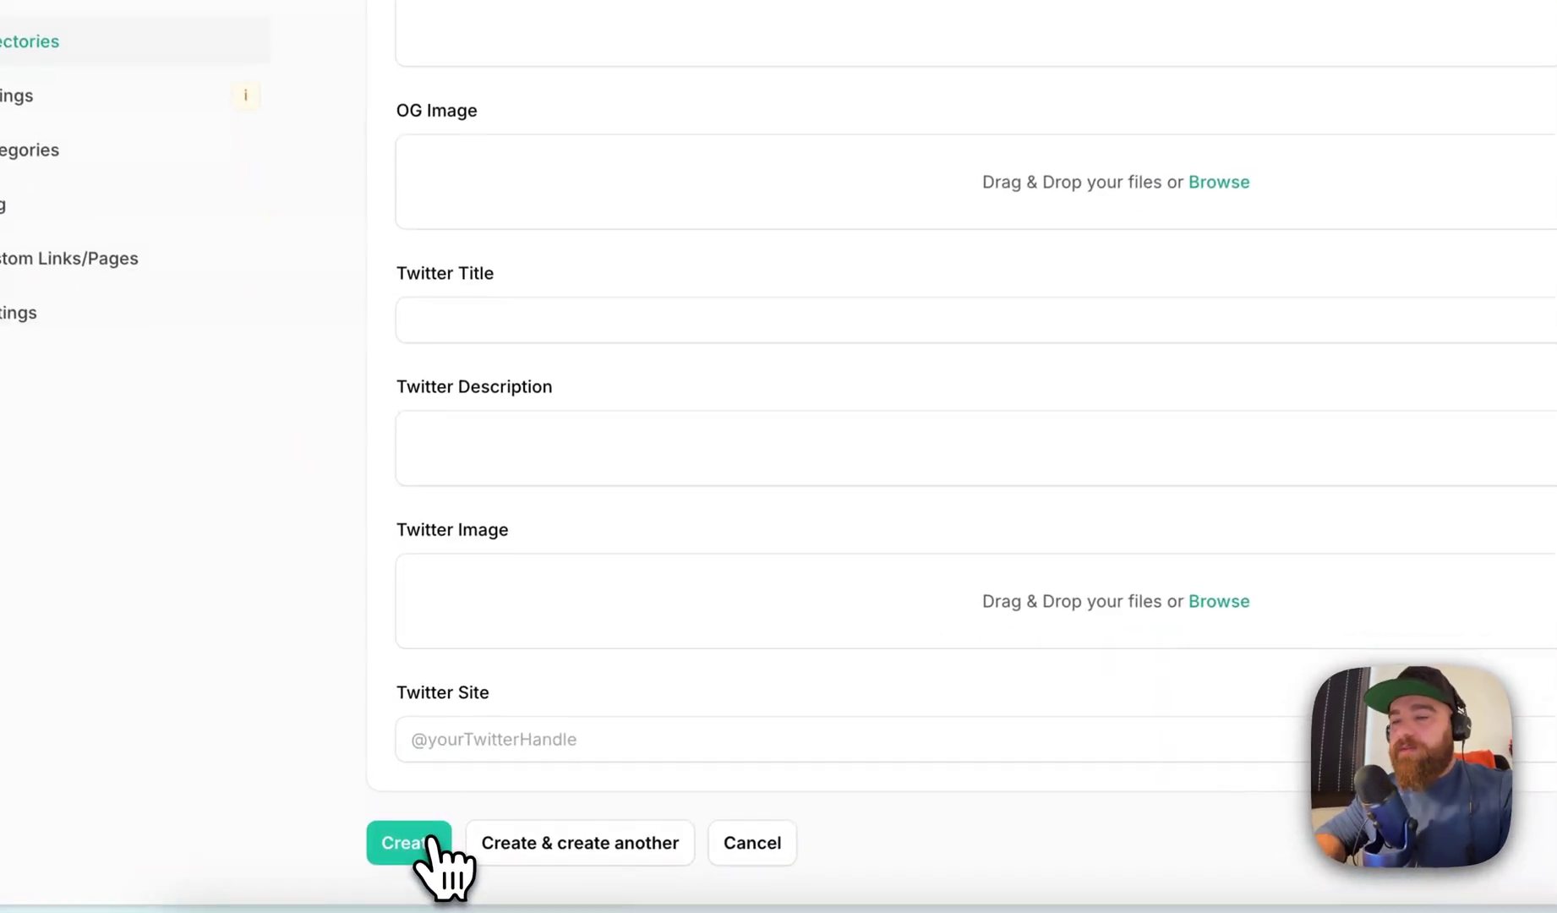
- Create the directory, switch to The best AI tools and view its empty listings
{"action": "left_click", "coordinate": [426, 838]}
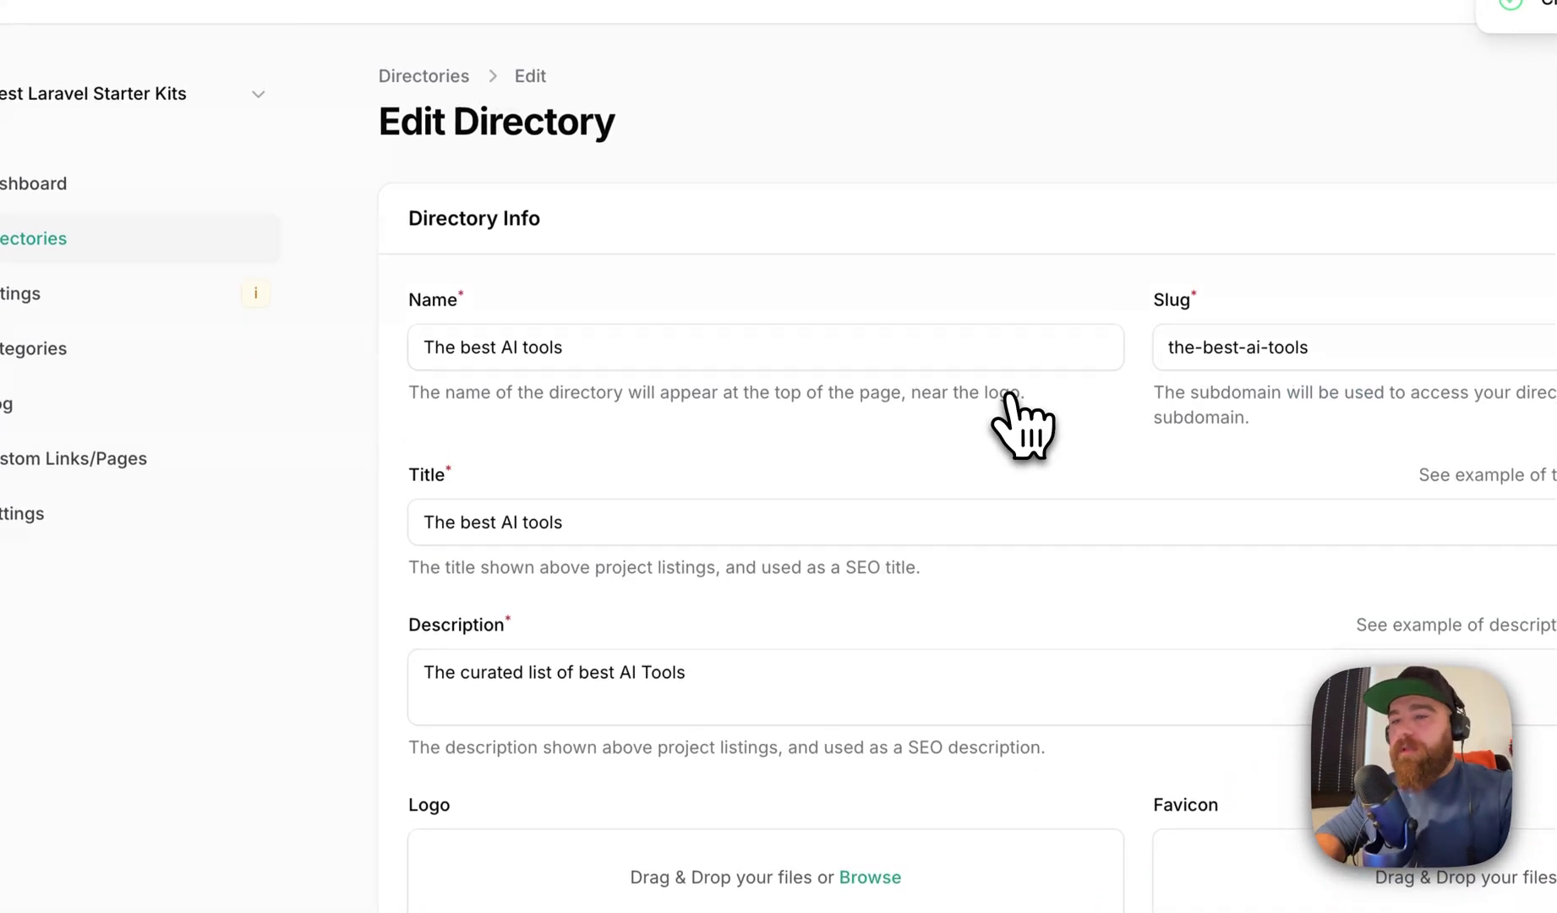
{"action": "left_click", "coordinate": [158, 385]}
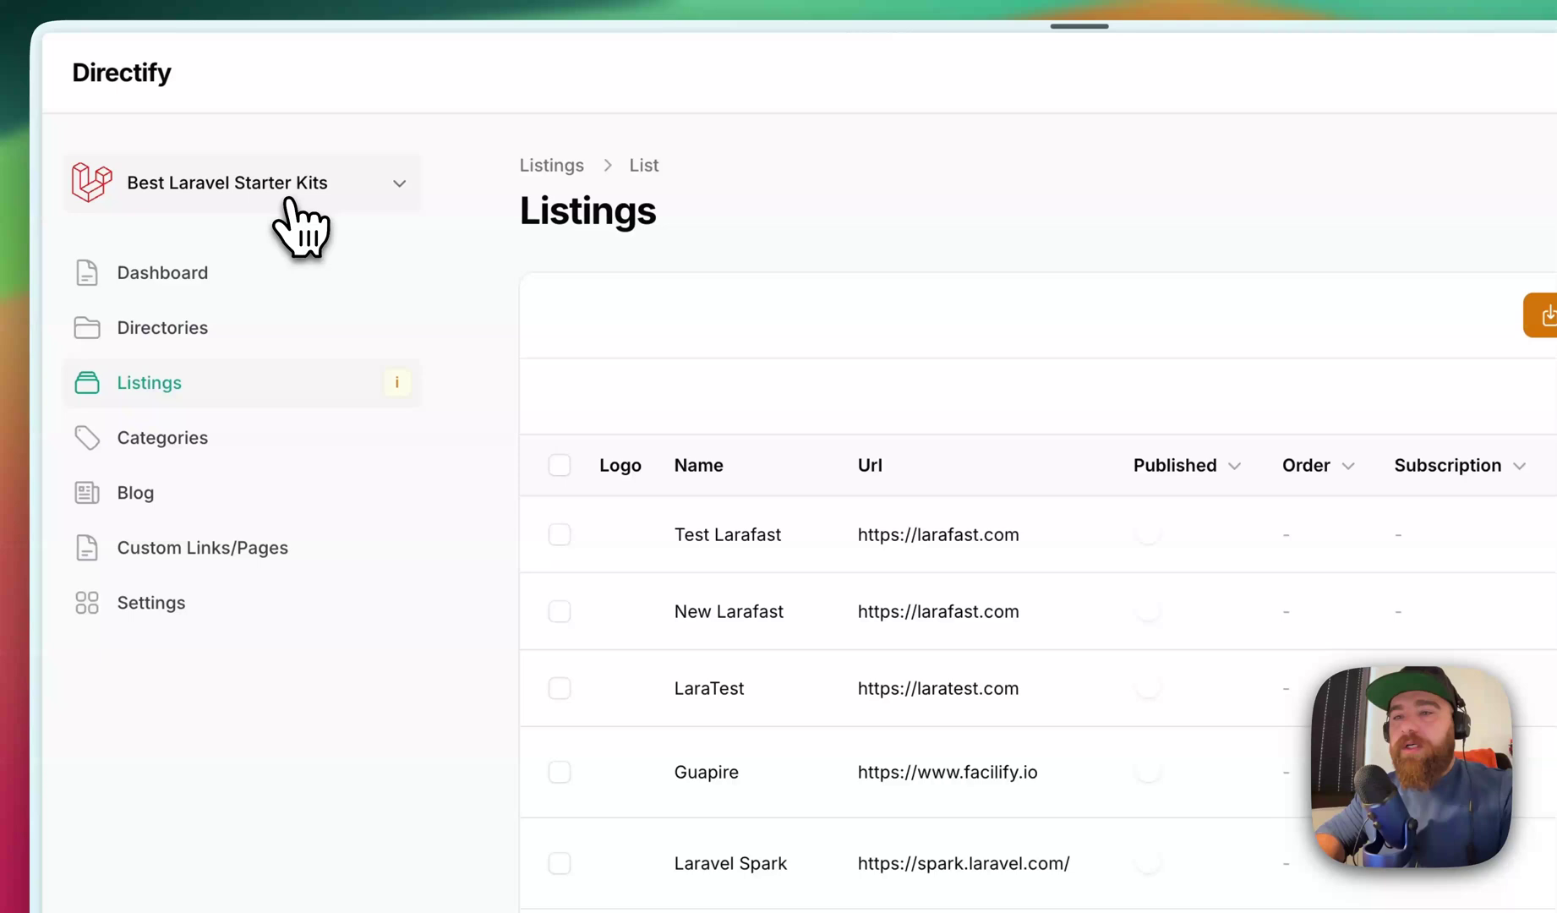
{"action": "left_click", "coordinate": [300, 226]}
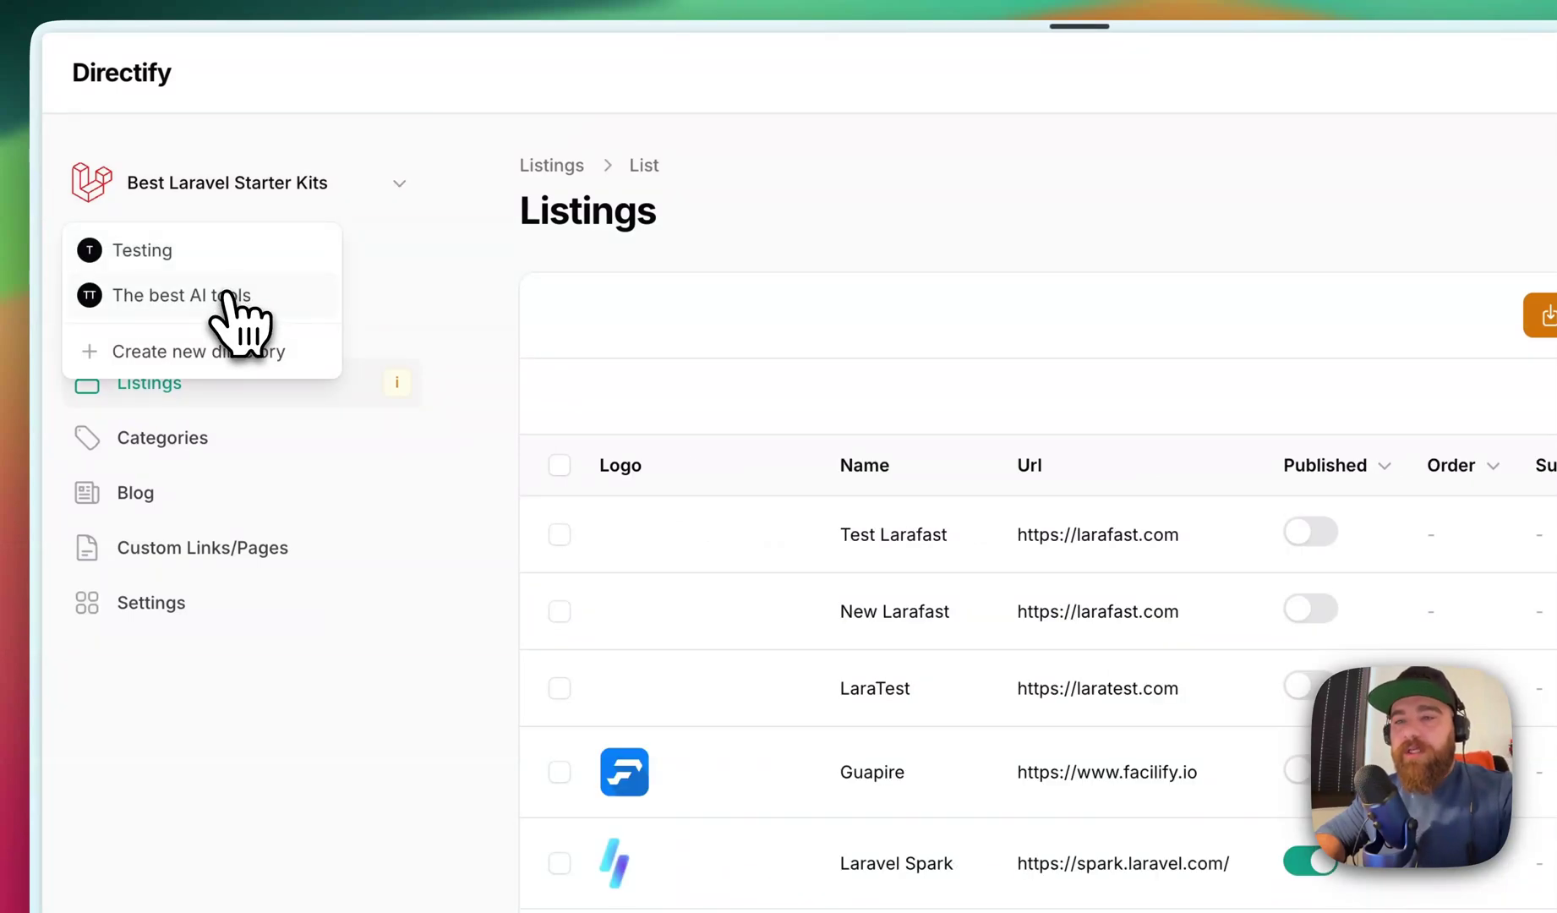
{"action": "left_click", "coordinate": [183, 296]}
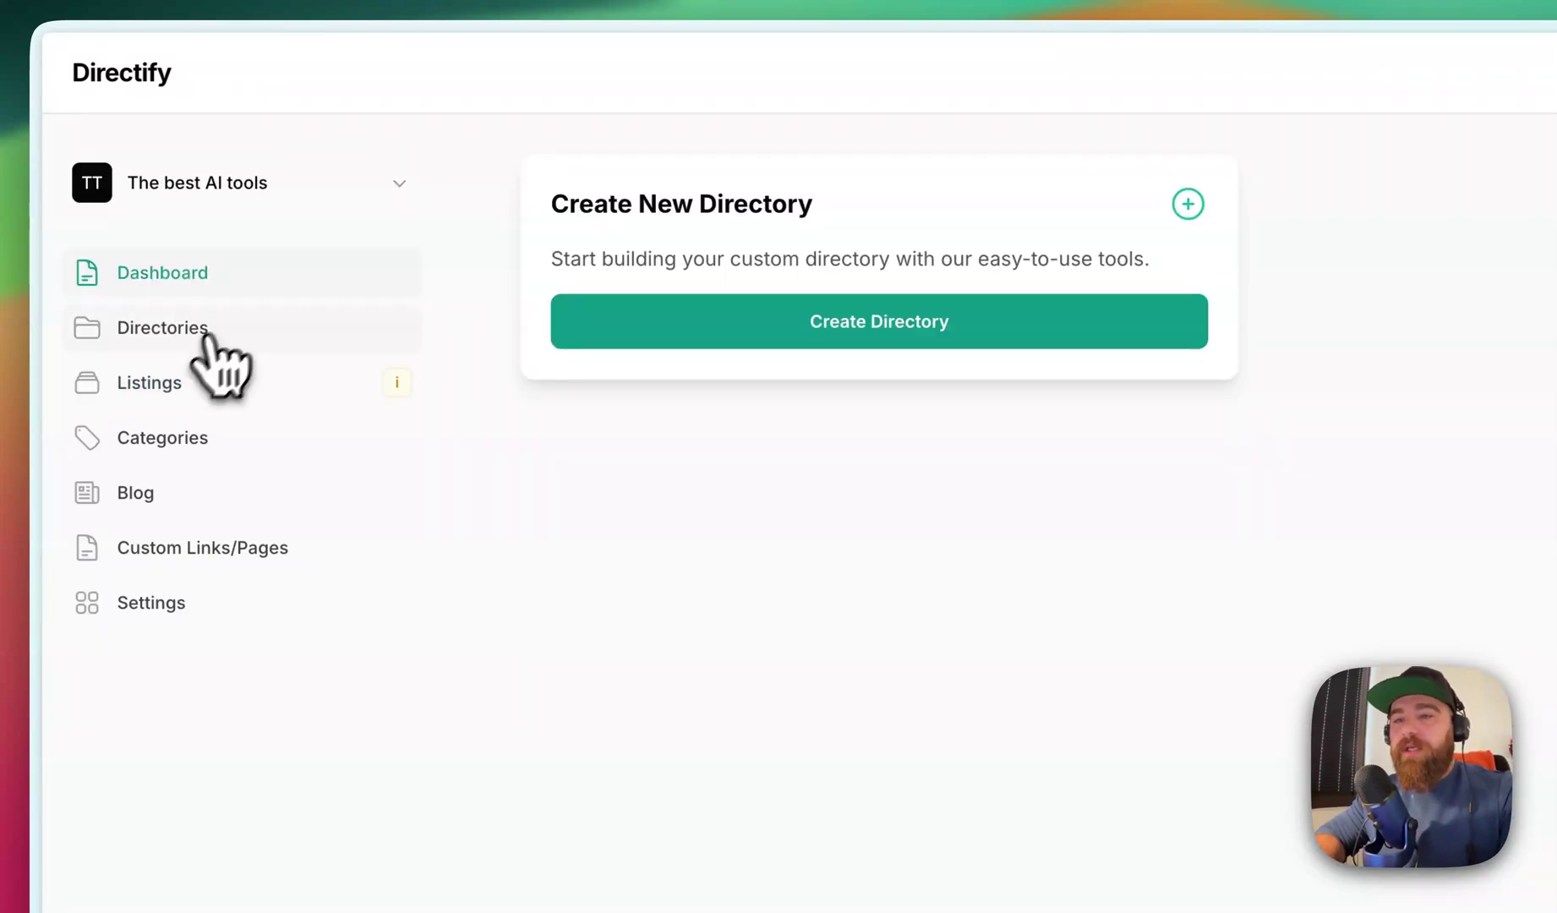
{"action": "left_click", "coordinate": [174, 385]}
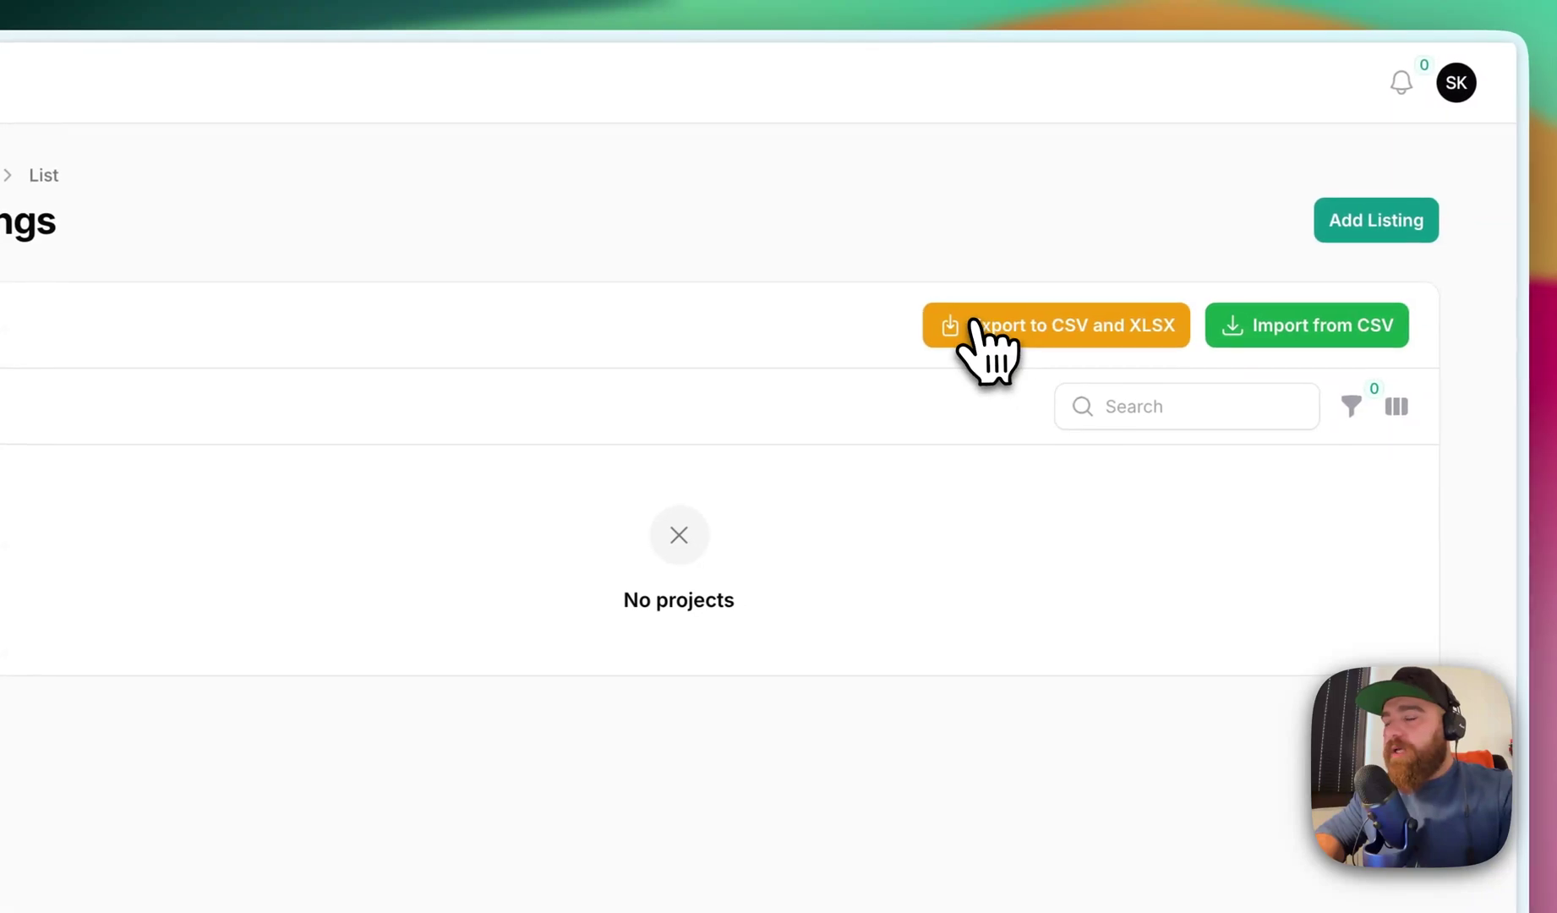
- Dismiss the CSV import dialog and start a manual listing named 'New AI Tool'
{"action": "left_click", "coordinate": [928, 310]}
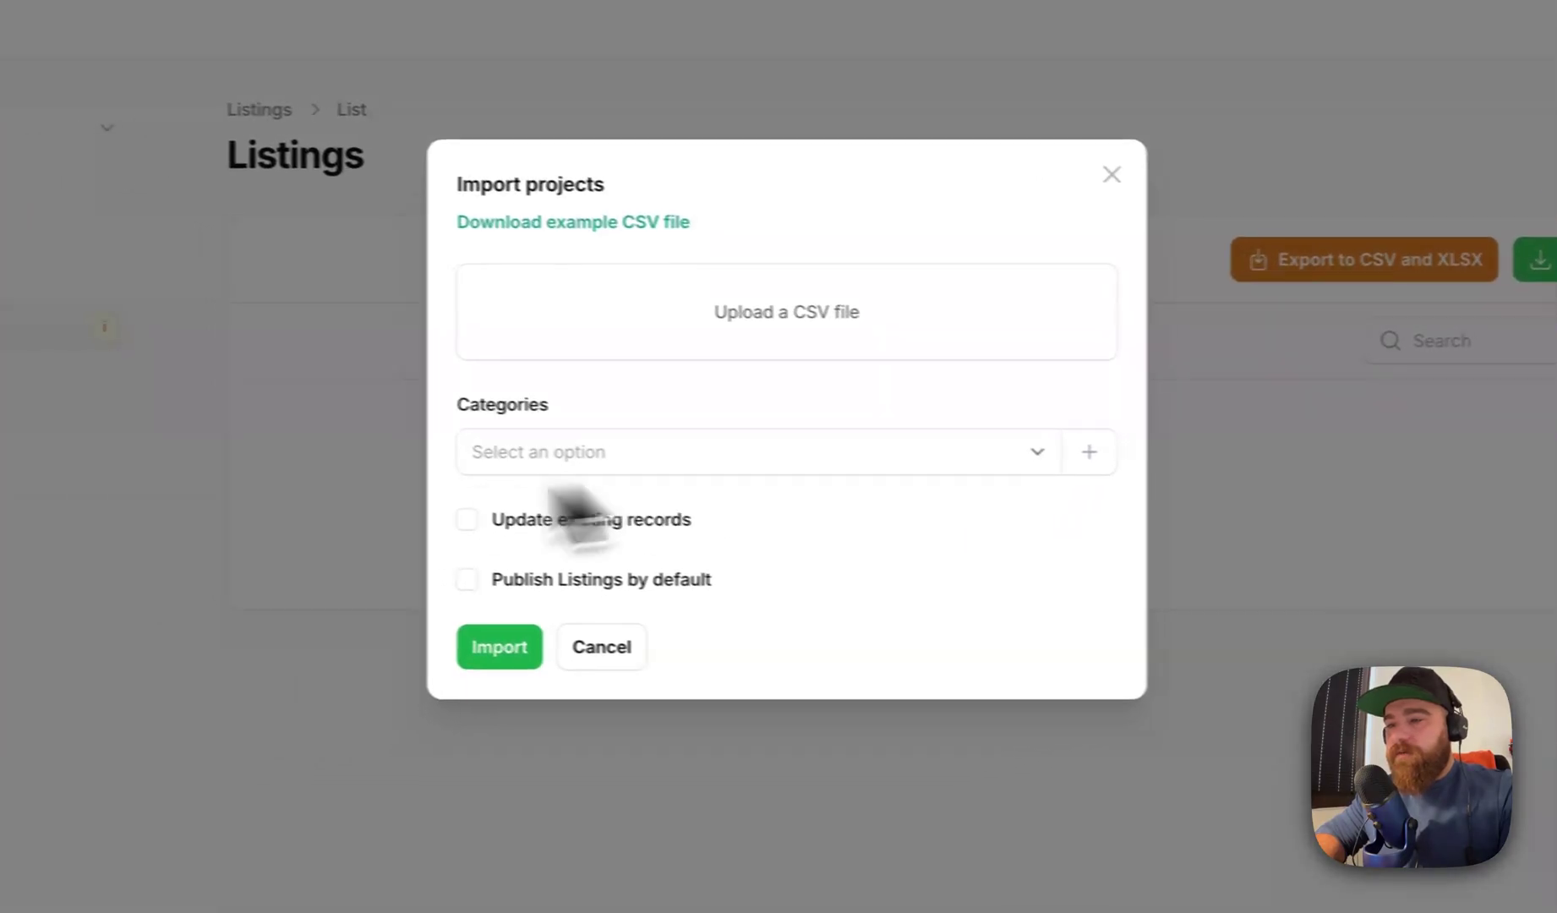
{"action": "left_click", "coordinate": [1144, 456]}
{"action": "left_click", "coordinate": [1415, 213]}
{"action": "left_click", "coordinate": [393, 426]}
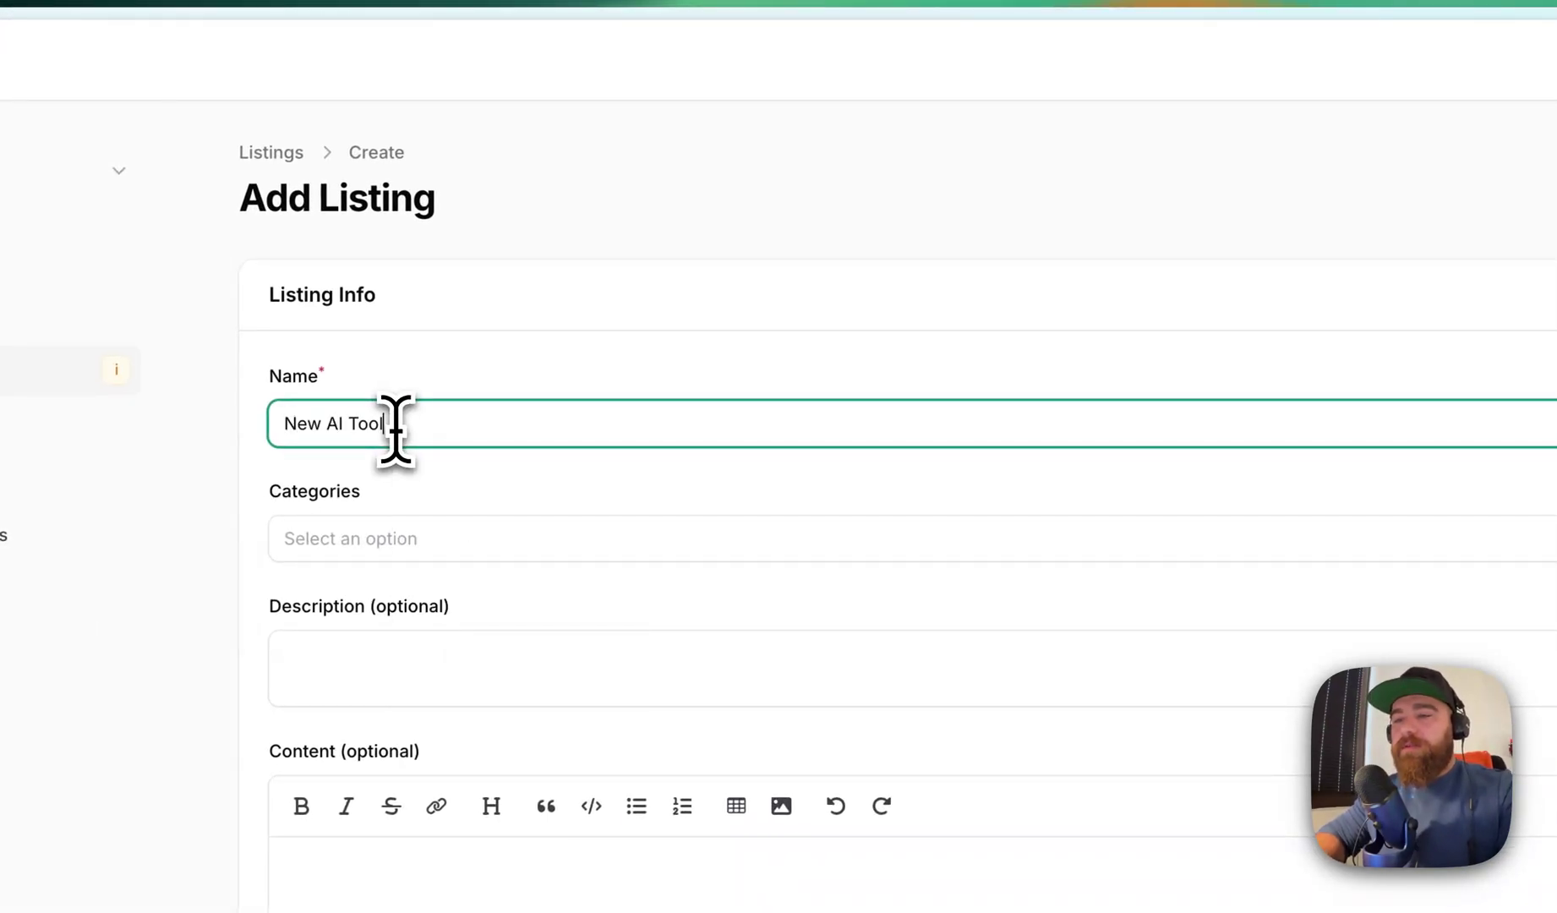
{"action": "scroll", "coordinate": [396, 428], "scroll_direction": "down", "scroll_amount": 2}
- Start a new category 'NEw Category' with slug new-category from the listing form
{"action": "left_click", "coordinate": [424, 326]}
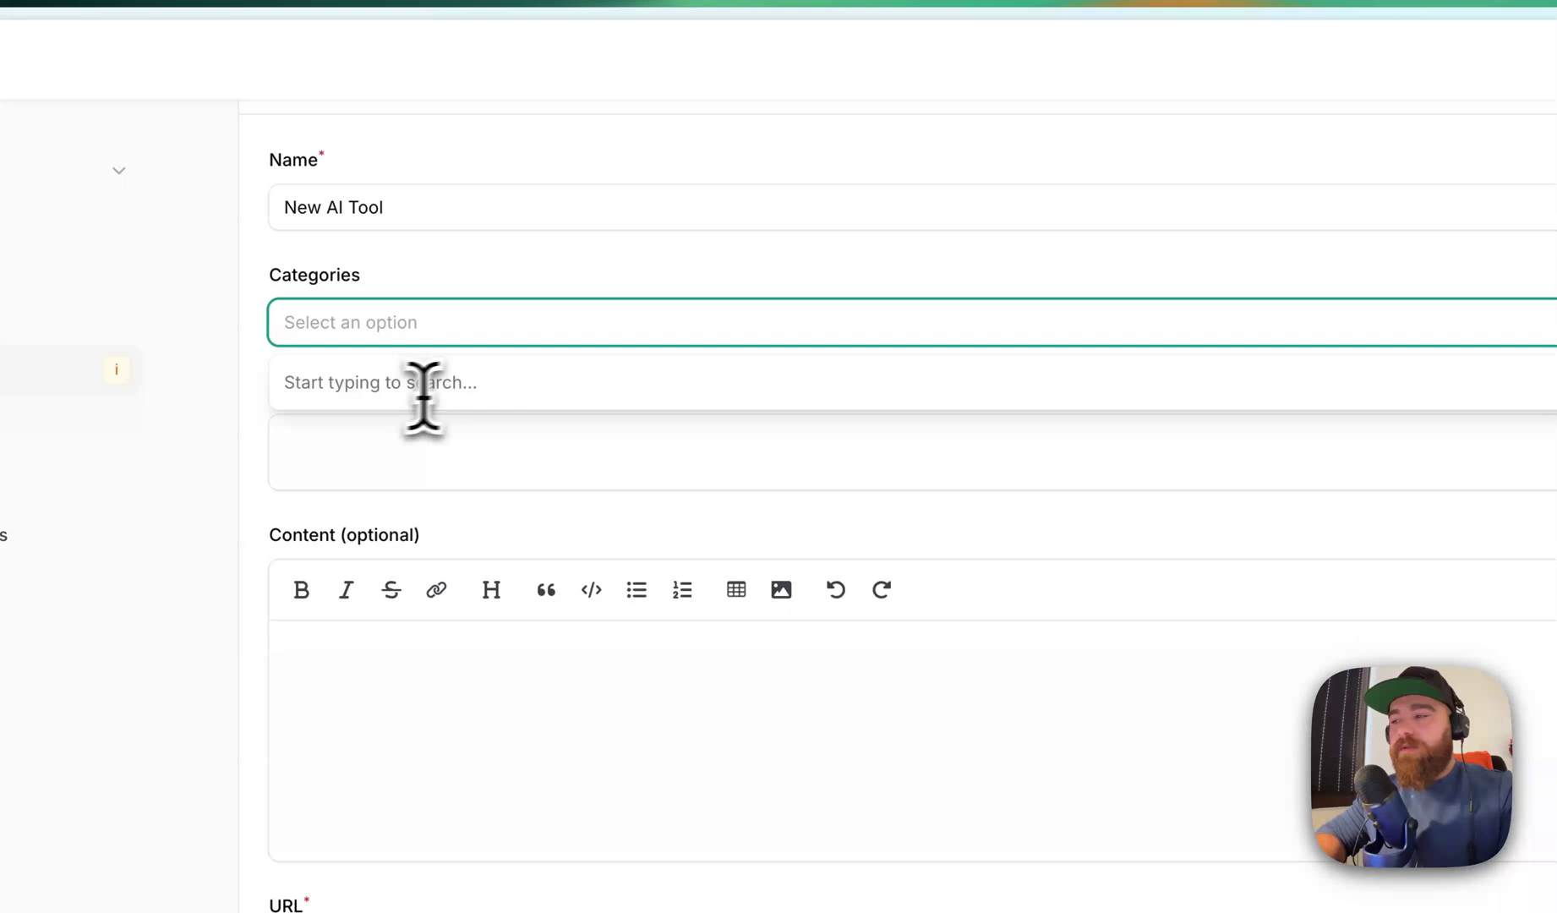
{"action": "left_click", "coordinate": [1418, 323]}
{"action": "type", "text": "NEw Category"}
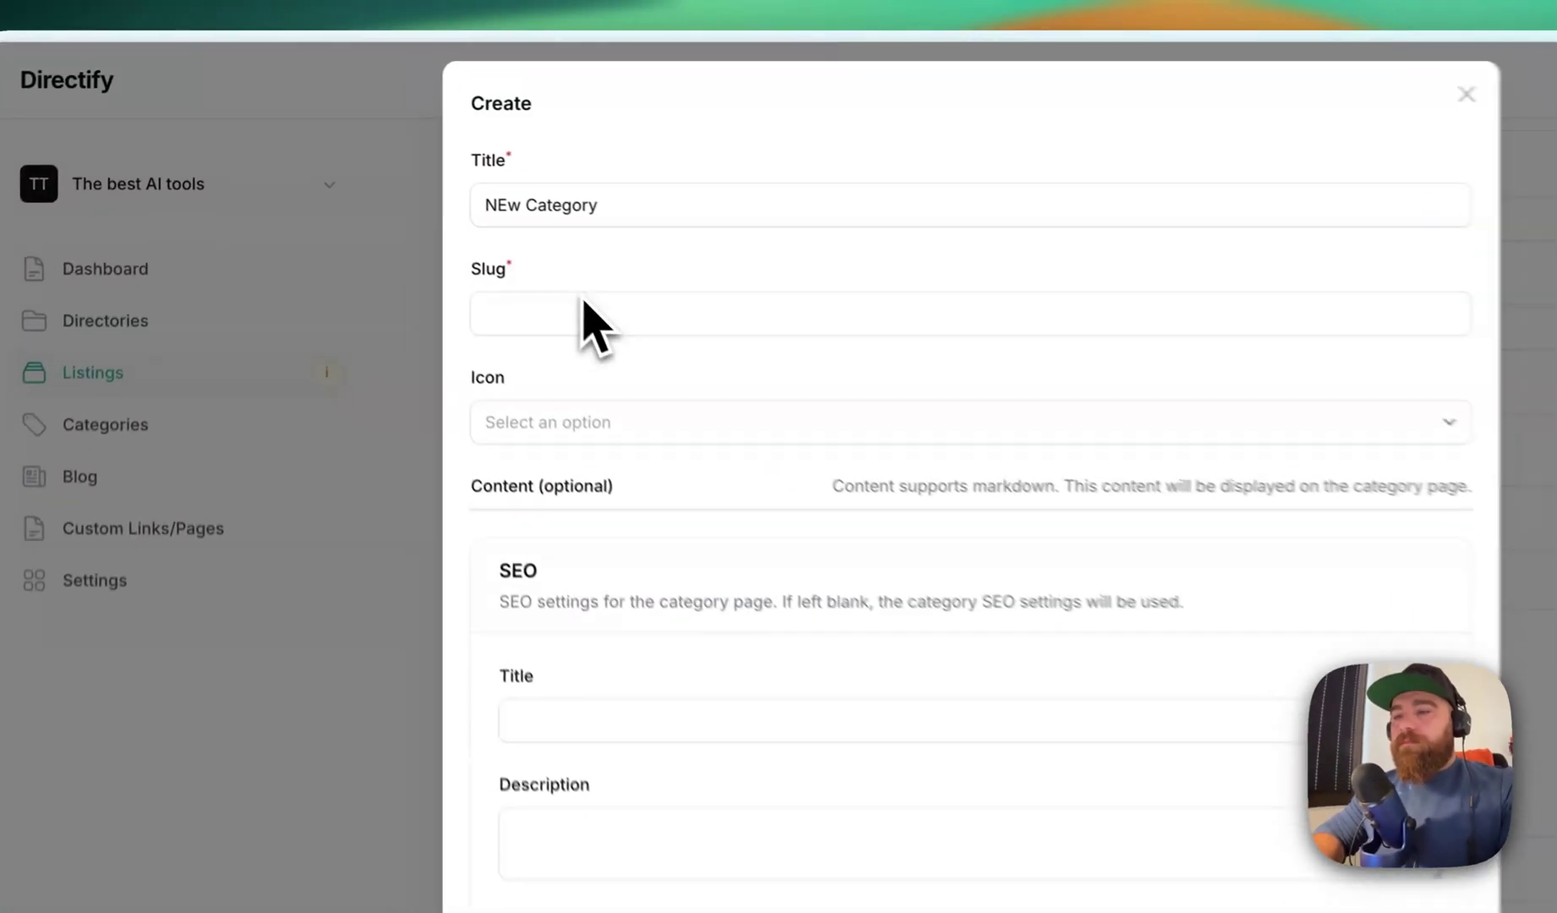
{"action": "left_click", "coordinate": [485, 247]}
{"action": "type", "text": "jew-"}
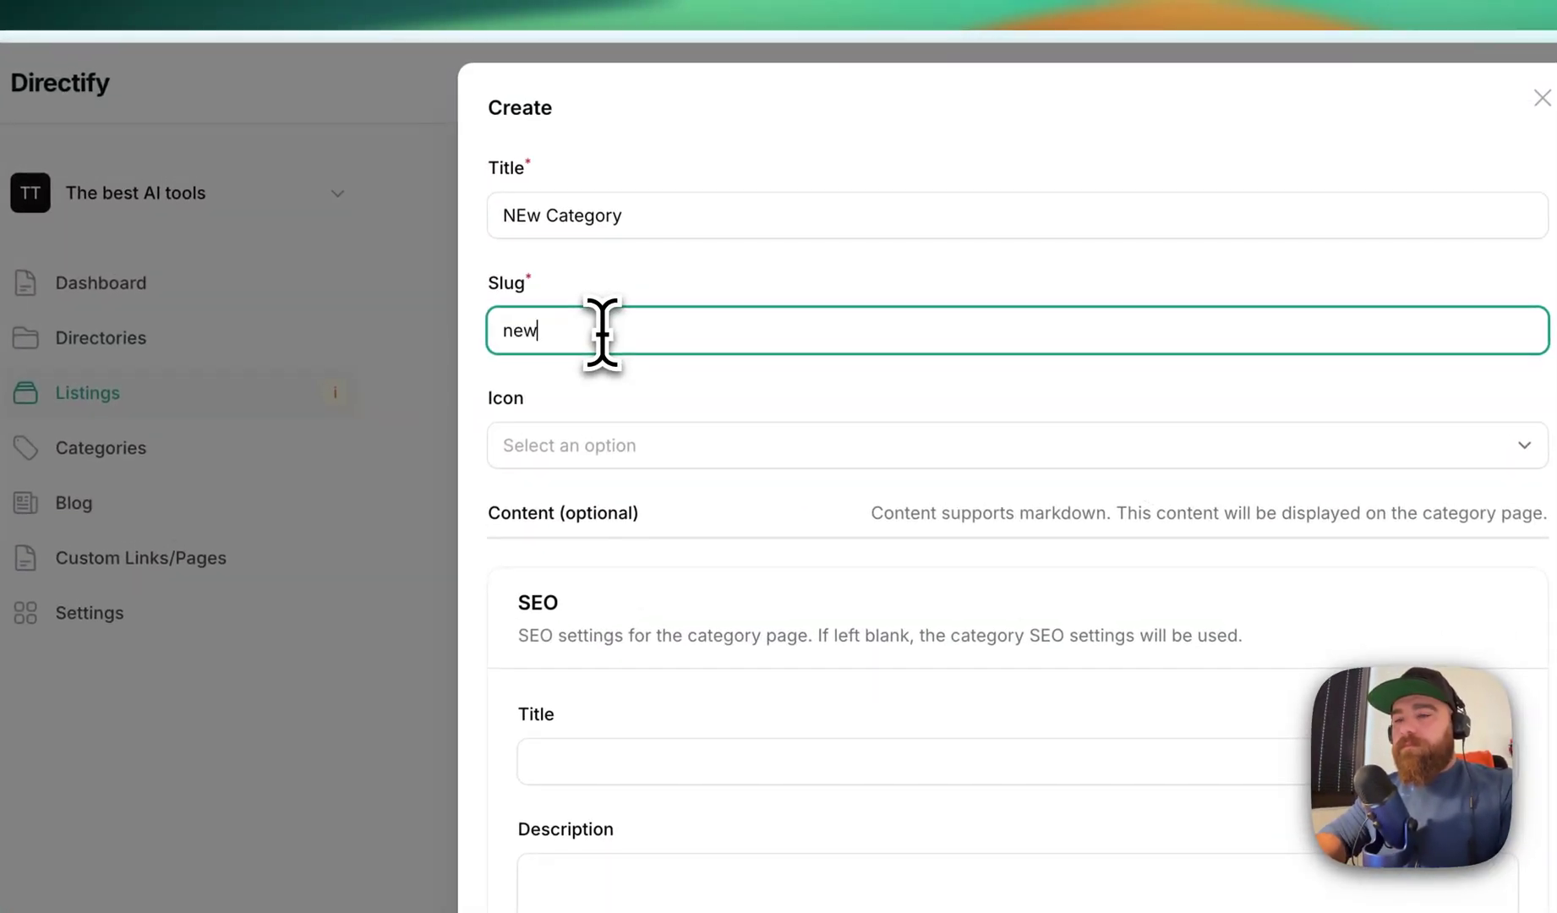
{"action": "type", "text": "ategory"}
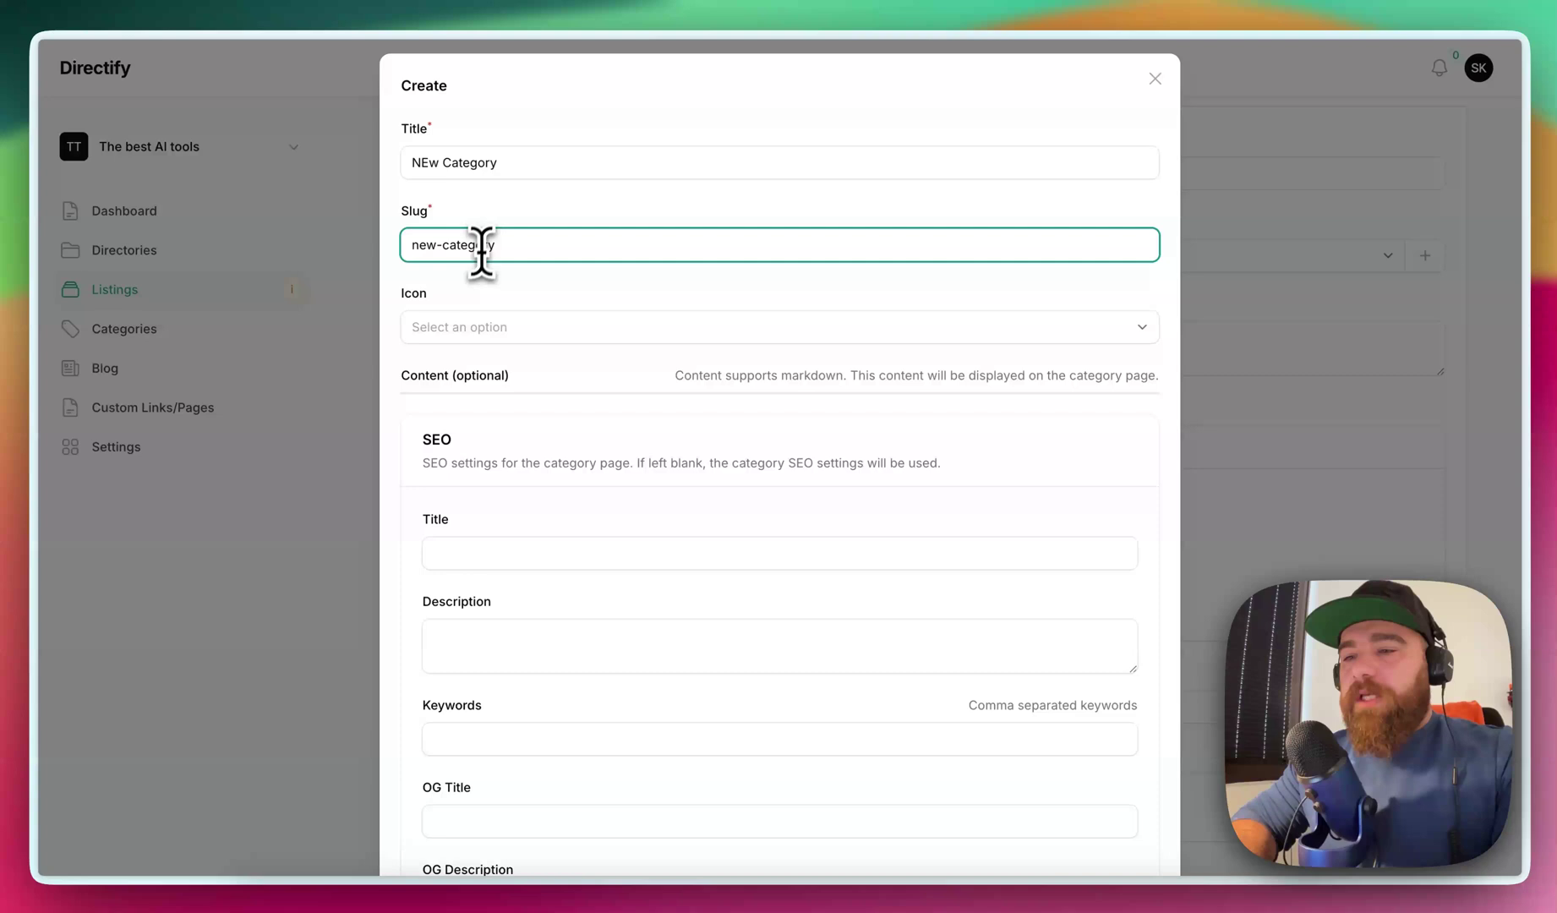
{"action": "scroll", "coordinate": [496, 386], "scroll_direction": "down", "scroll_amount": 2}
{"action": "scroll", "coordinate": [496, 387], "scroll_direction": "down", "scroll_amount": 1}
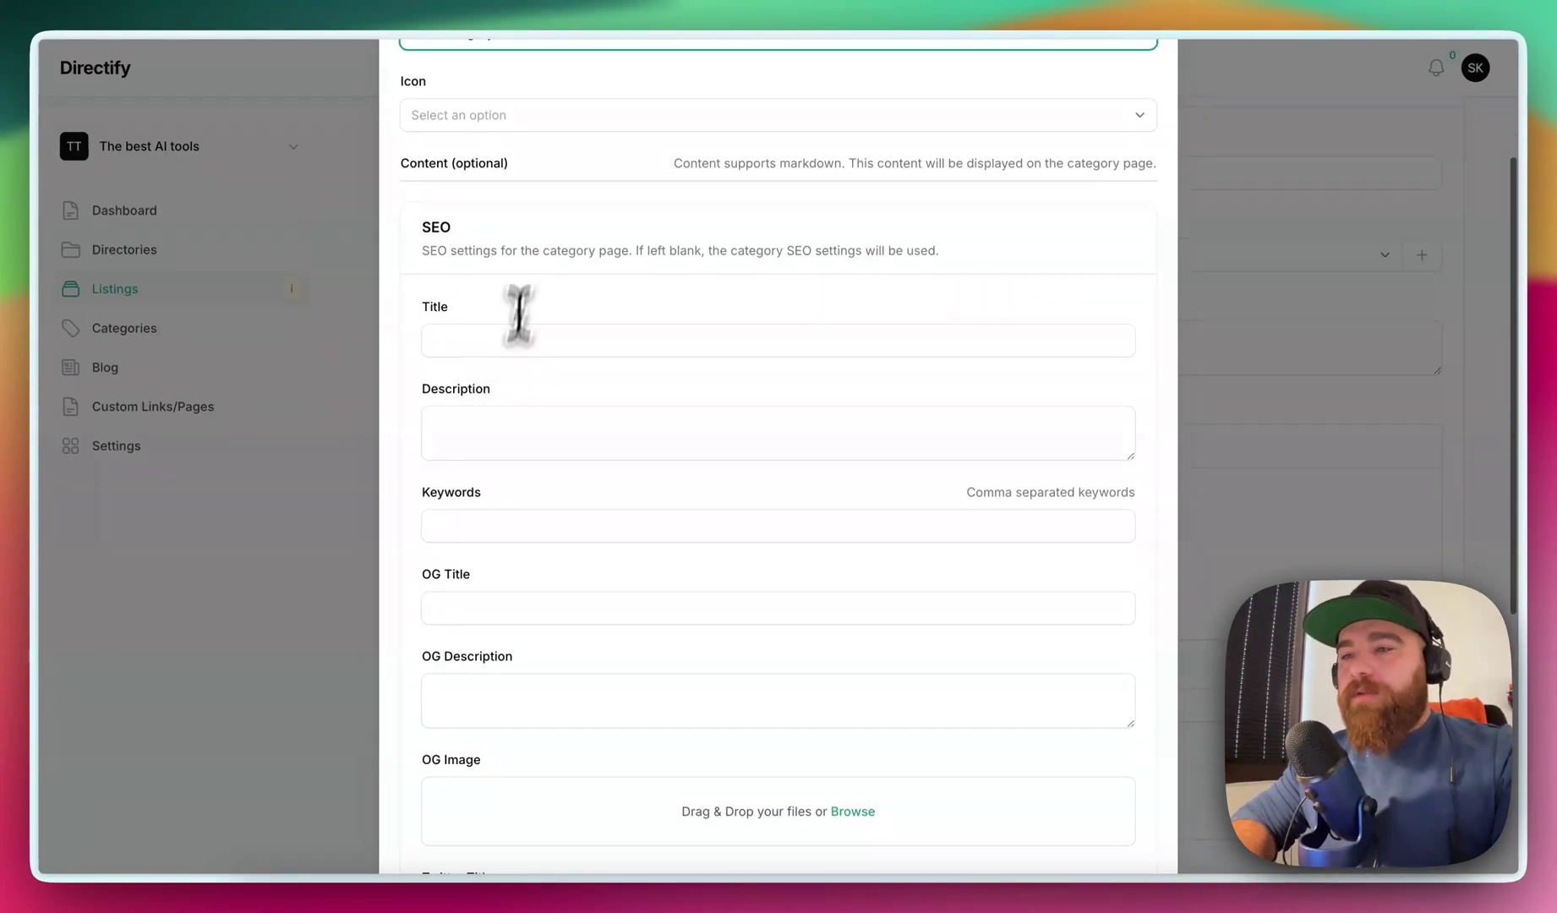
{"action": "scroll", "coordinate": [485, 180], "scroll_direction": "down", "scroll_amount": 4}
{"action": "scroll", "coordinate": [522, 229], "scroll_direction": "down", "scroll_amount": 3}
{"action": "left_click", "coordinate": [433, 872]}
{"action": "scroll", "coordinate": [866, 314], "scroll_direction": "down", "scroll_amount": 10}
{"action": "scroll", "coordinate": [938, 139], "scroll_direction": "down", "scroll_amount": 12}
{"action": "scroll", "coordinate": [904, 191], "scroll_direction": "up", "scroll_amount": 10}
{"action": "scroll", "coordinate": [729, 505], "scroll_direction": "up", "scroll_amount": 3}
{"action": "scroll", "coordinate": [728, 505], "scroll_direction": "up", "scroll_amount": 2}
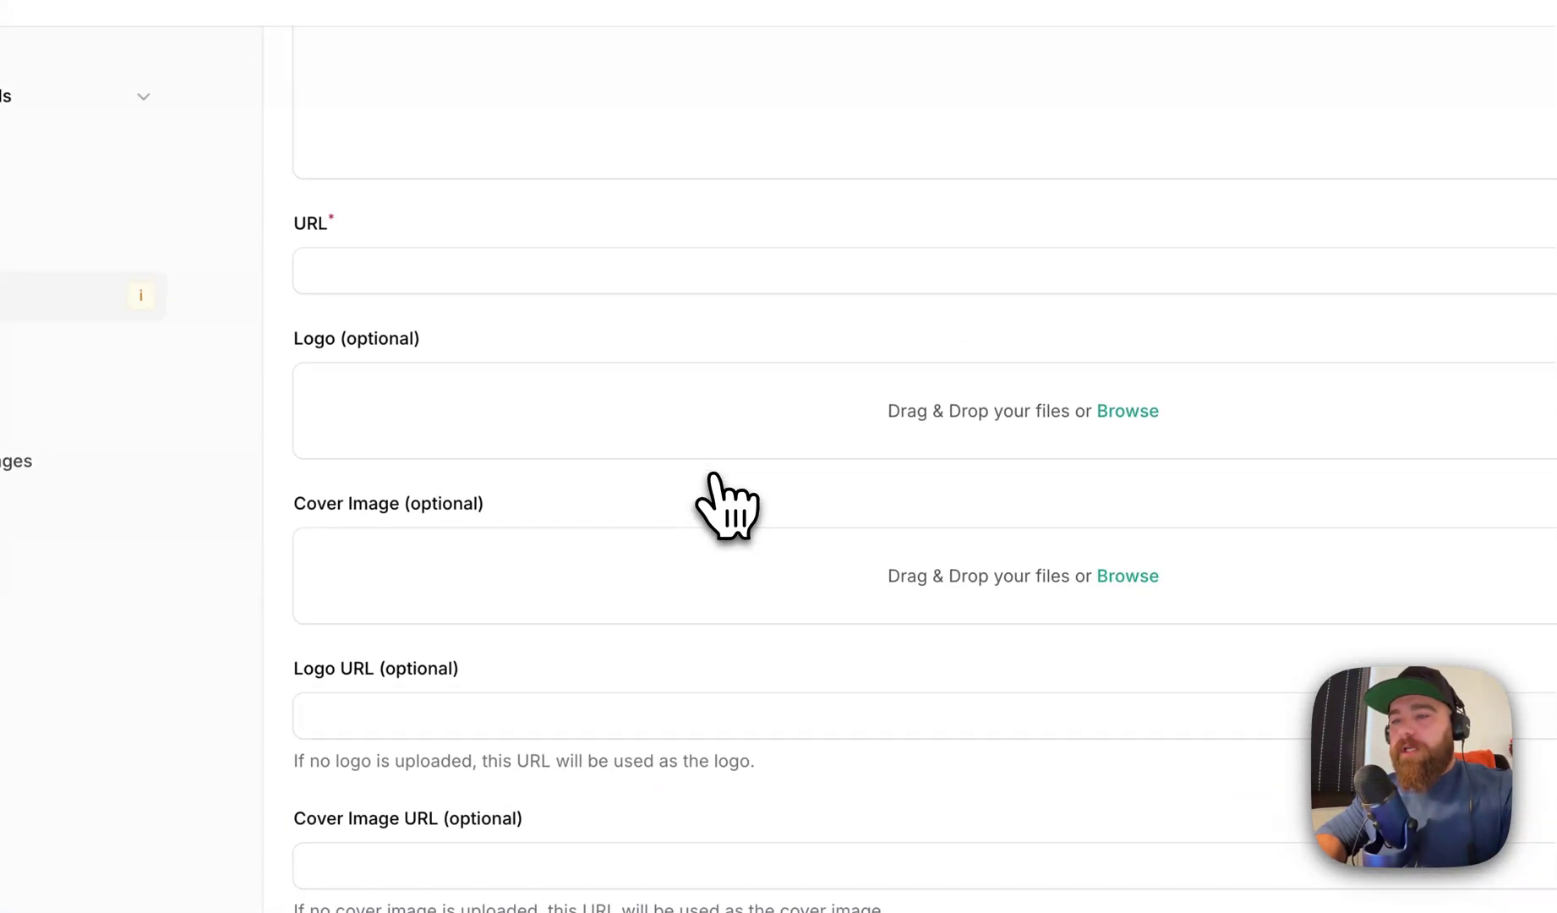
{"action": "left_click", "coordinate": [1035, 271]}
{"action": "left_click", "coordinate": [525, 392]}
{"action": "scroll", "coordinate": [528, 410], "scroll_direction": "up", "scroll_amount": 3}
{"action": "left_click", "coordinate": [513, 375]}
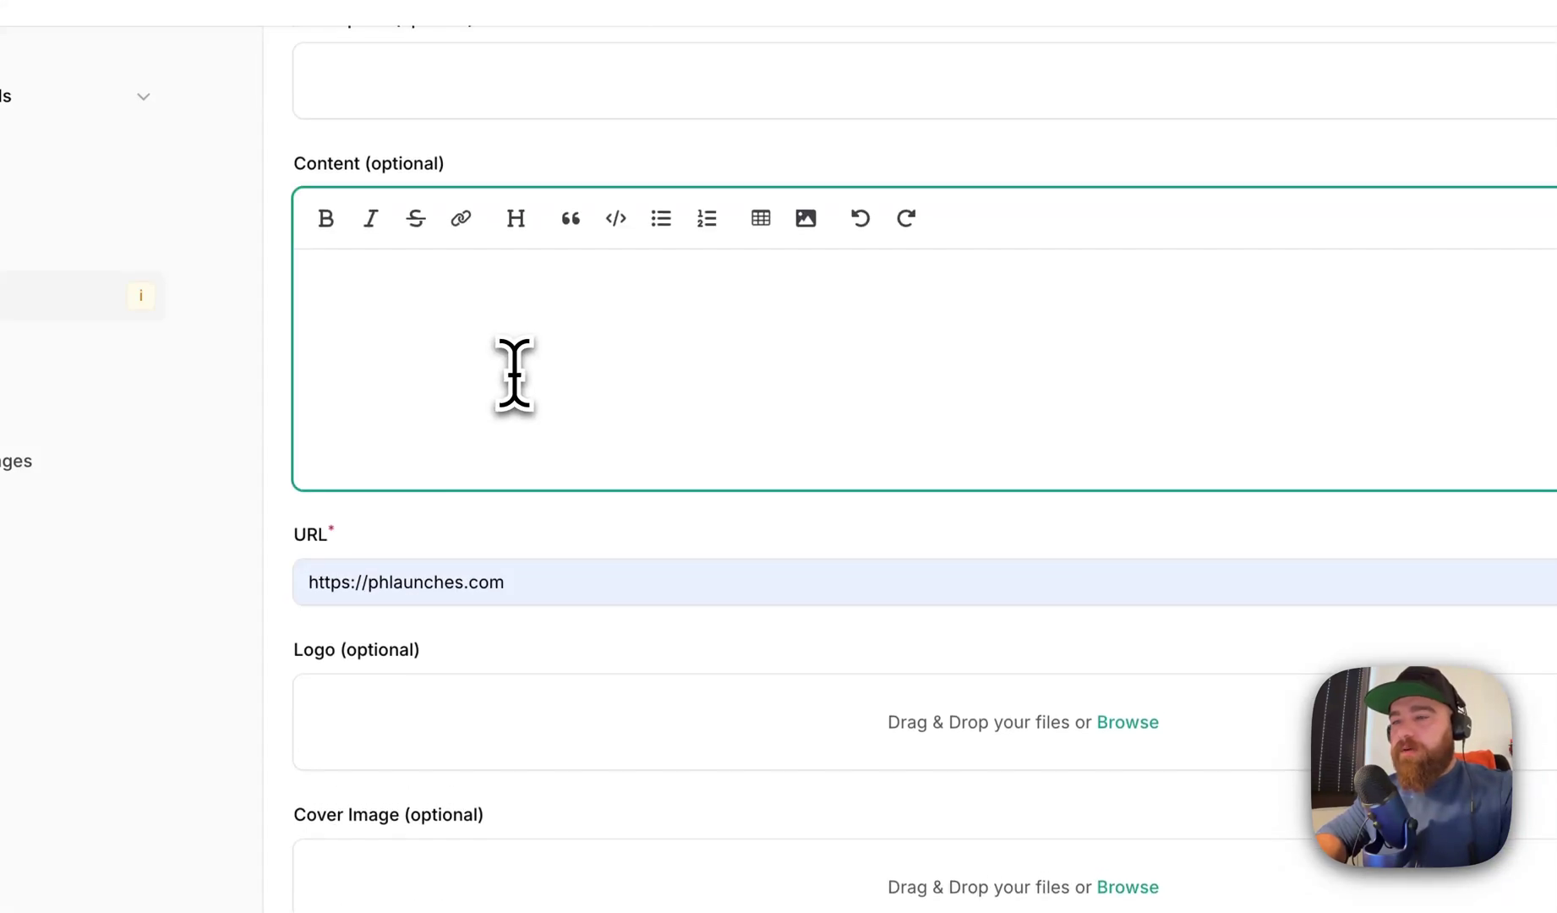
{"action": "scroll", "coordinate": [510, 373], "scroll_direction": "up", "scroll_amount": 1}
{"action": "scroll", "coordinate": [510, 373], "scroll_direction": "down", "scroll_amount": 4}
{"action": "scroll", "coordinate": [511, 373], "scroll_direction": "down", "scroll_amount": 7}
{"action": "scroll", "coordinate": [498, 446], "scroll_direction": "down", "scroll_amount": 3}
{"action": "scroll", "coordinate": [498, 446], "scroll_direction": "down", "scroll_amount": 5}
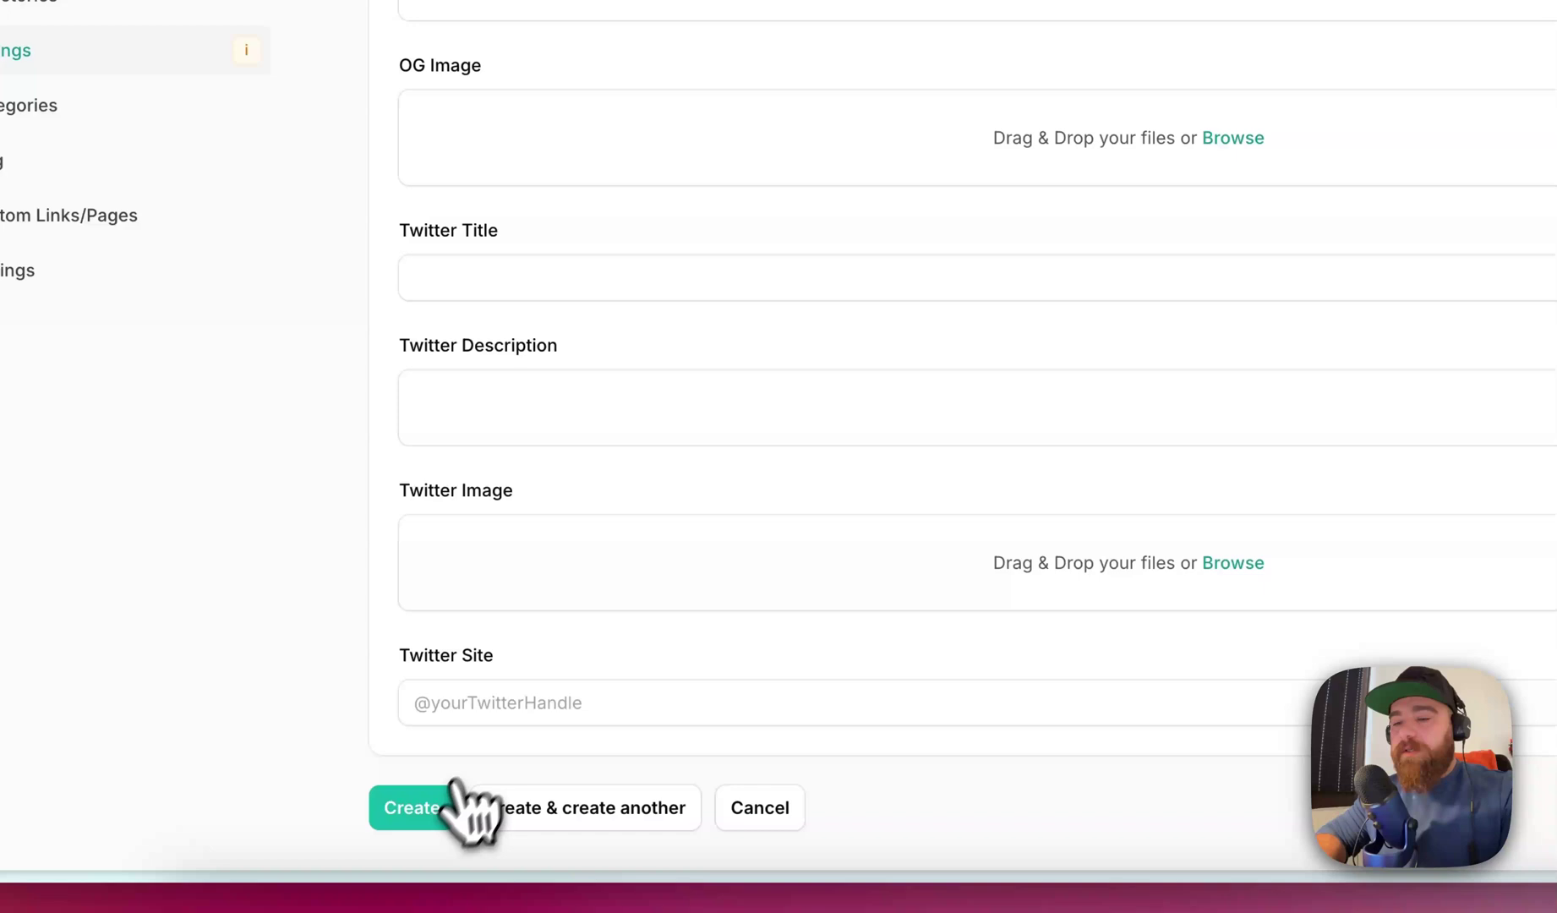
{"action": "left_click", "coordinate": [419, 810]}
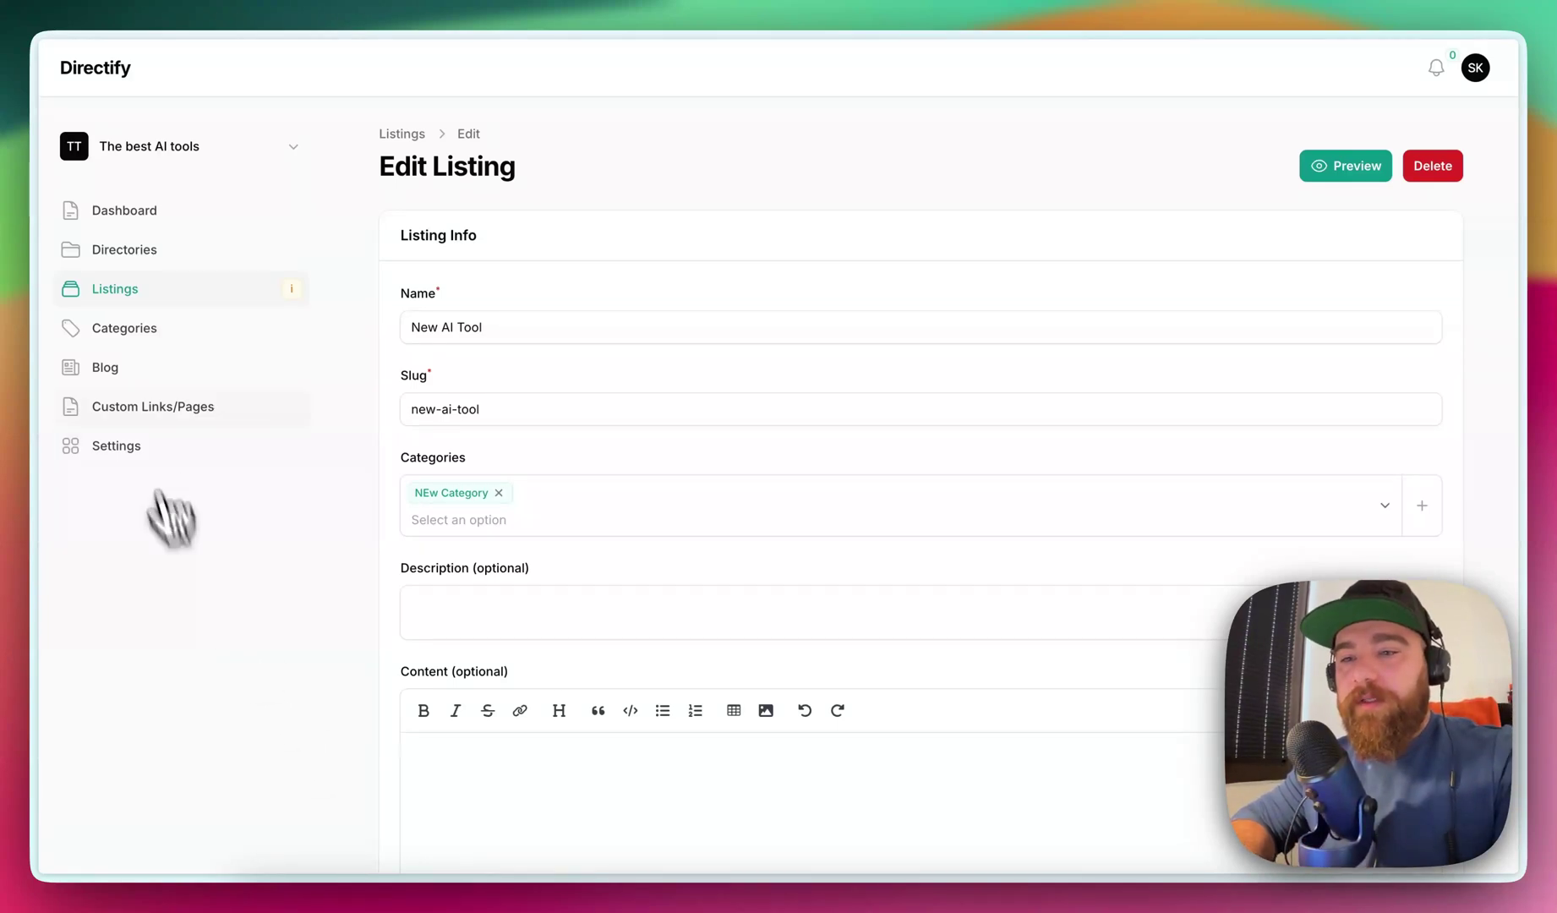
- Visit Categories and Blog, dismissing the article CSV import without importing
{"action": "left_click", "coordinate": [146, 329]}
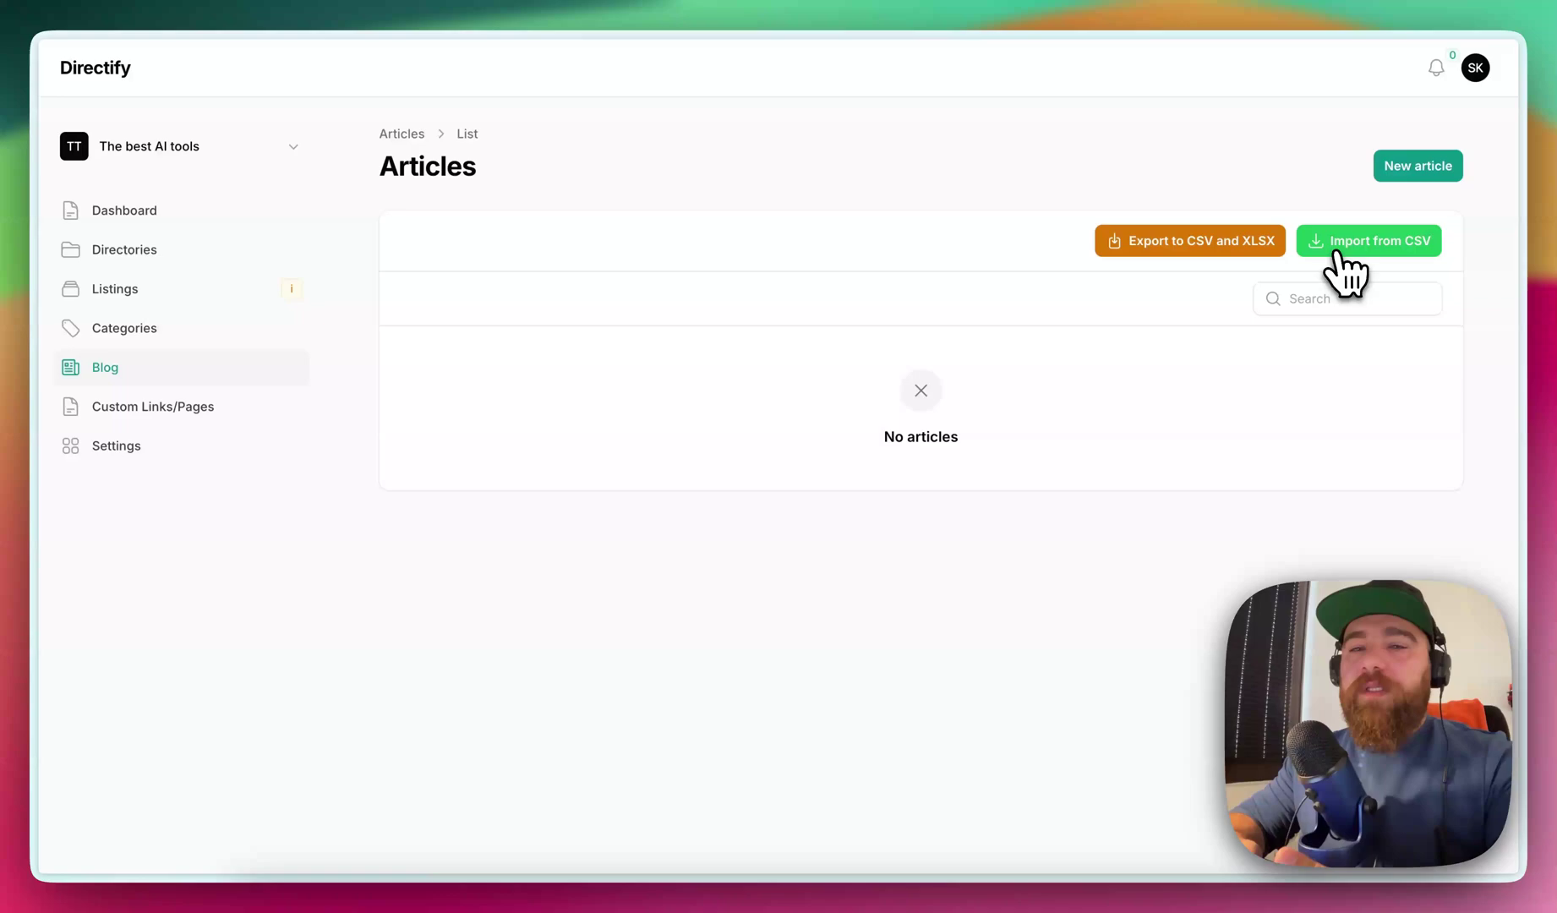
{"action": "left_click", "coordinate": [1343, 256]}
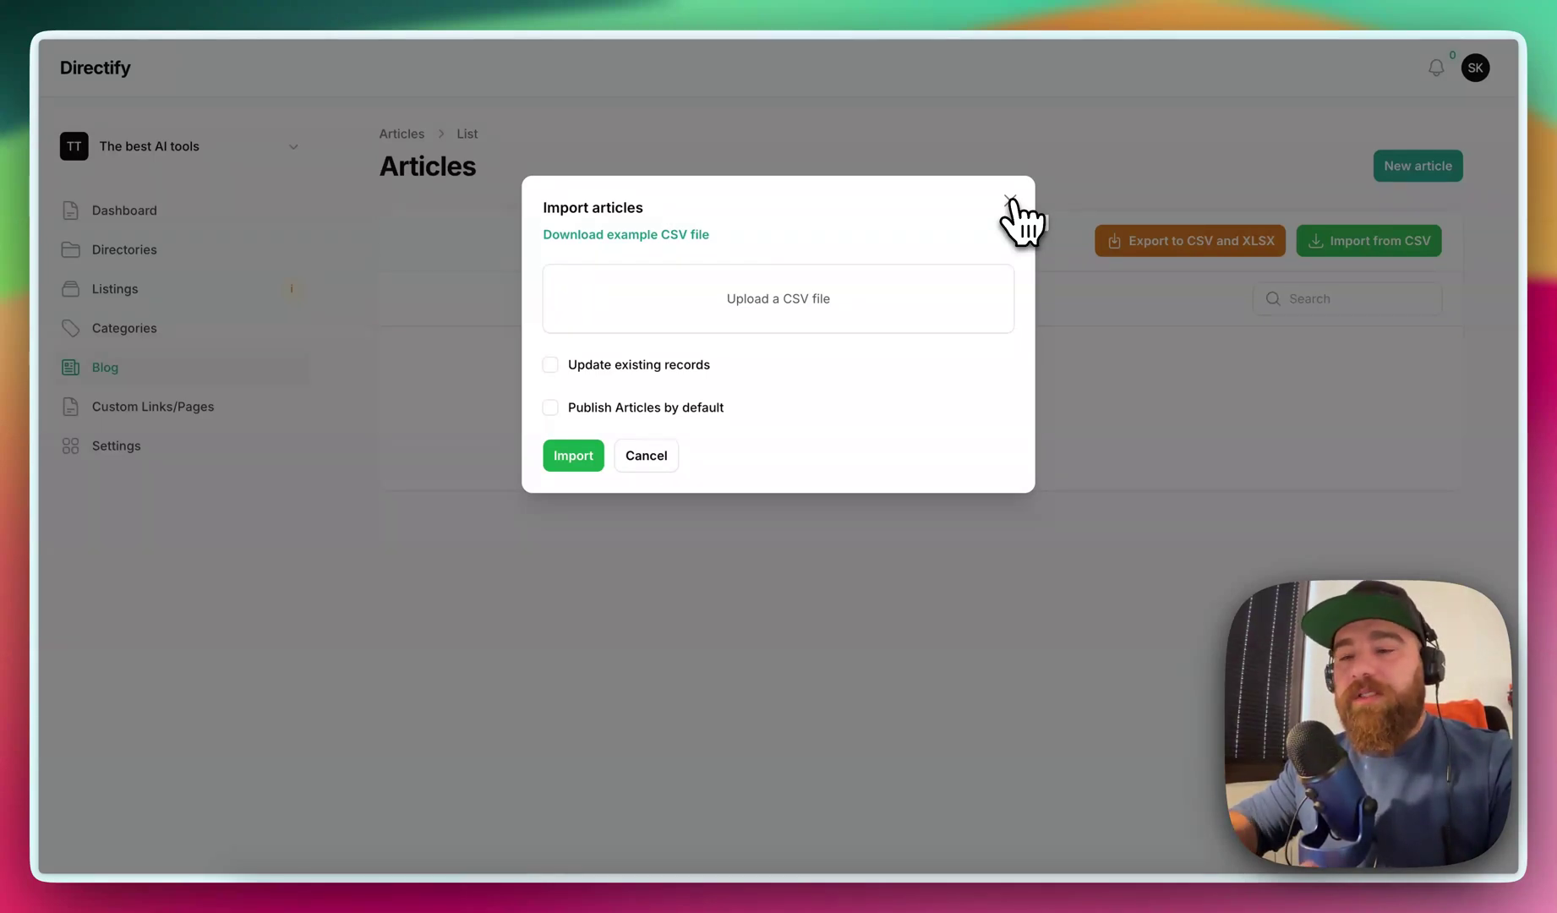
{"action": "left_click", "coordinate": [1011, 201]}
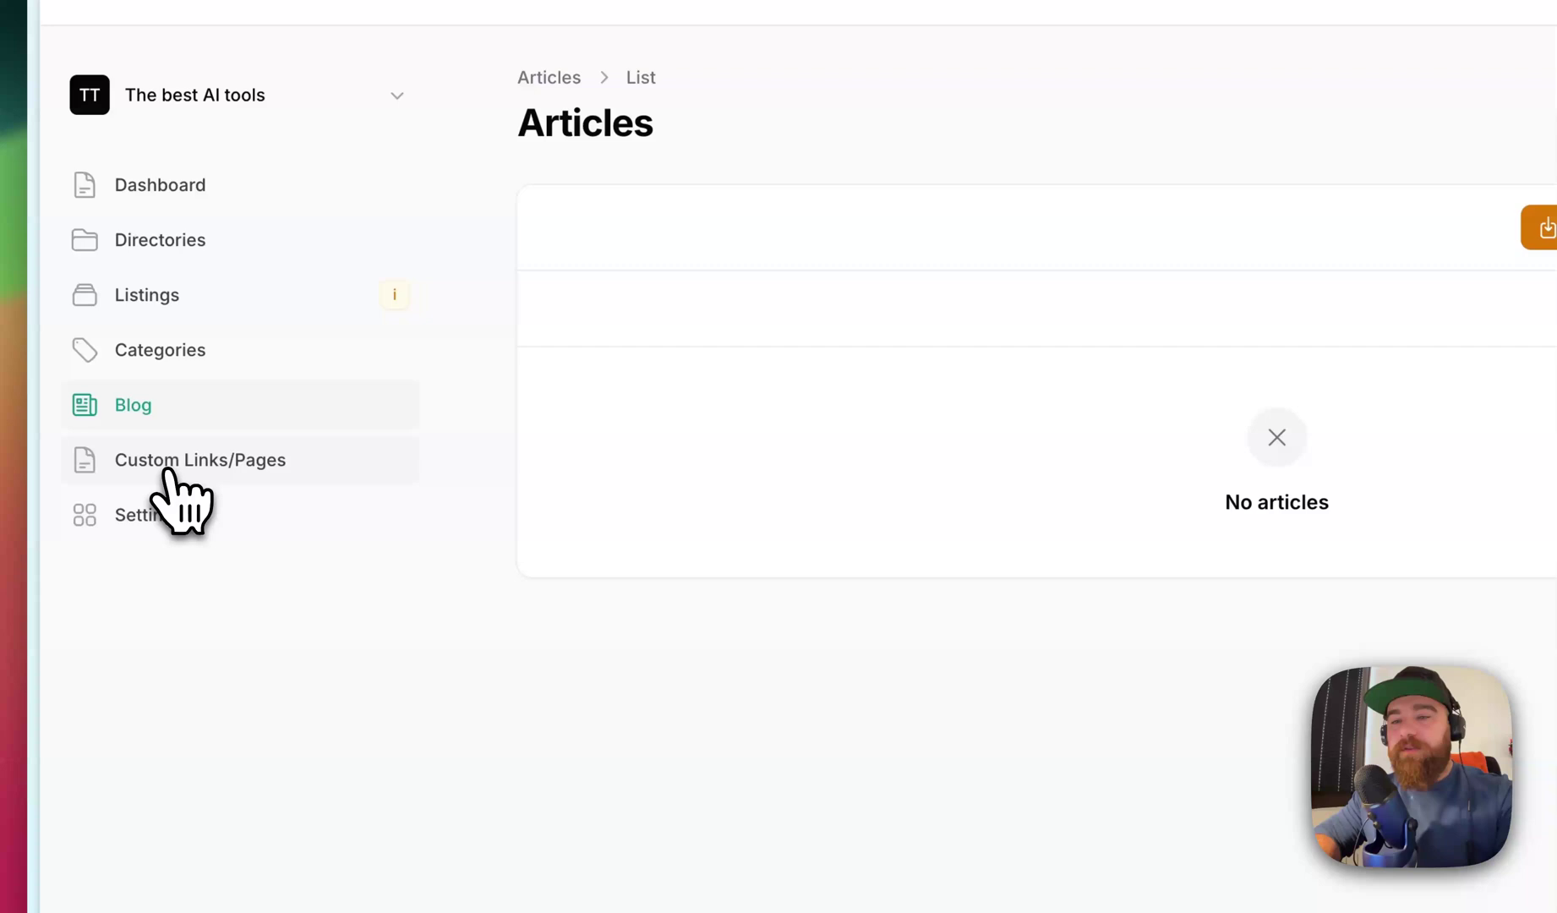
- Look over Custom Links/Pages and Settings, then show the Directories list
{"action": "left_click", "coordinate": [170, 468]}
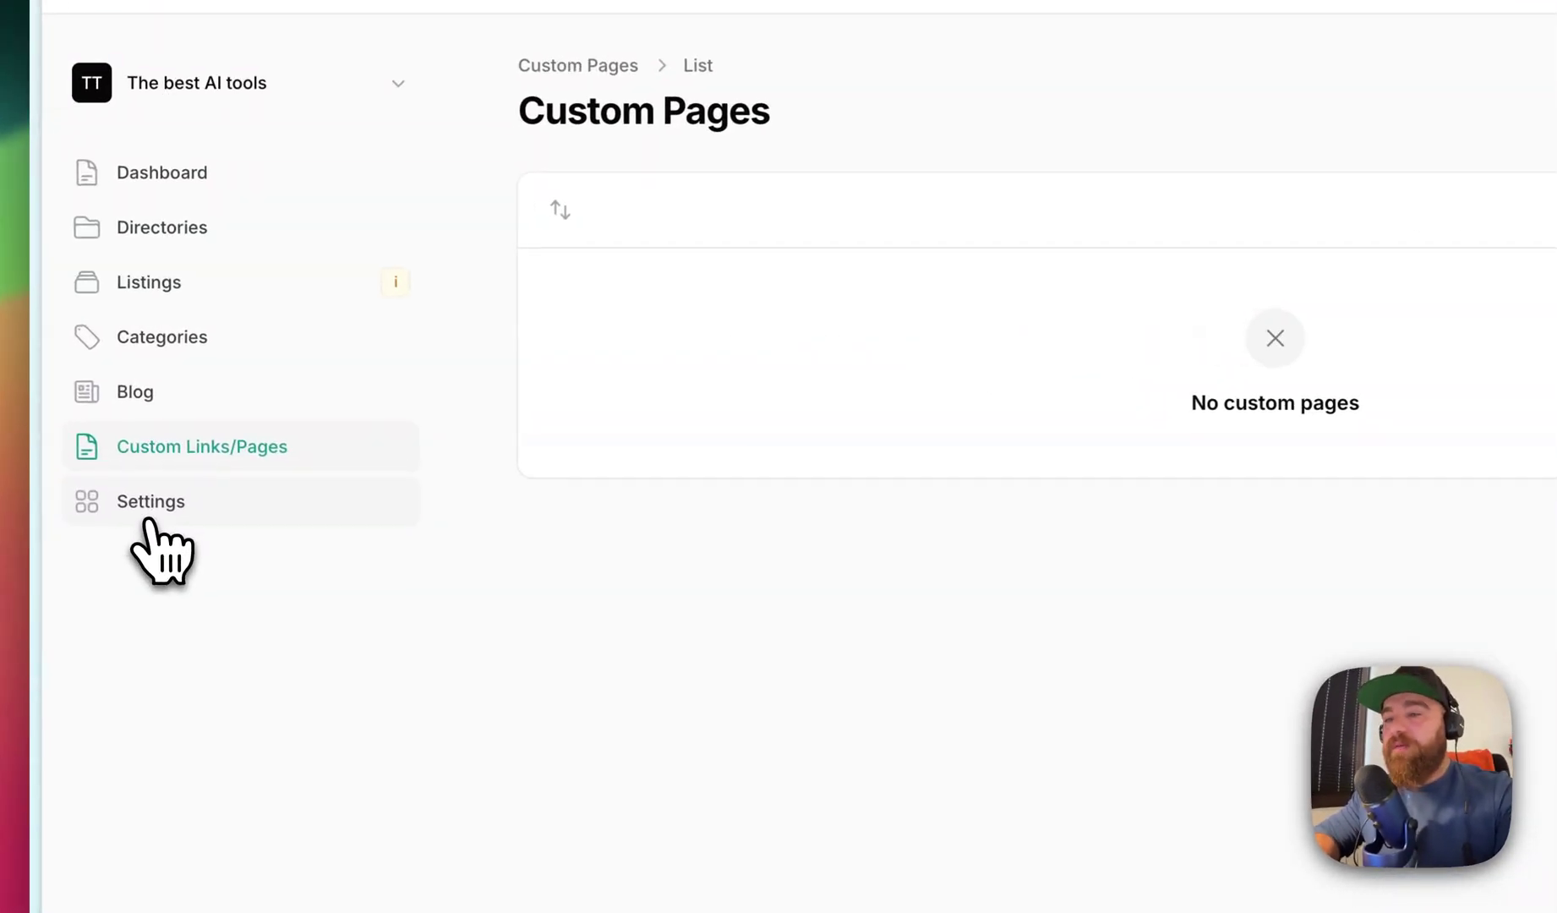
{"action": "left_click", "coordinate": [151, 501]}
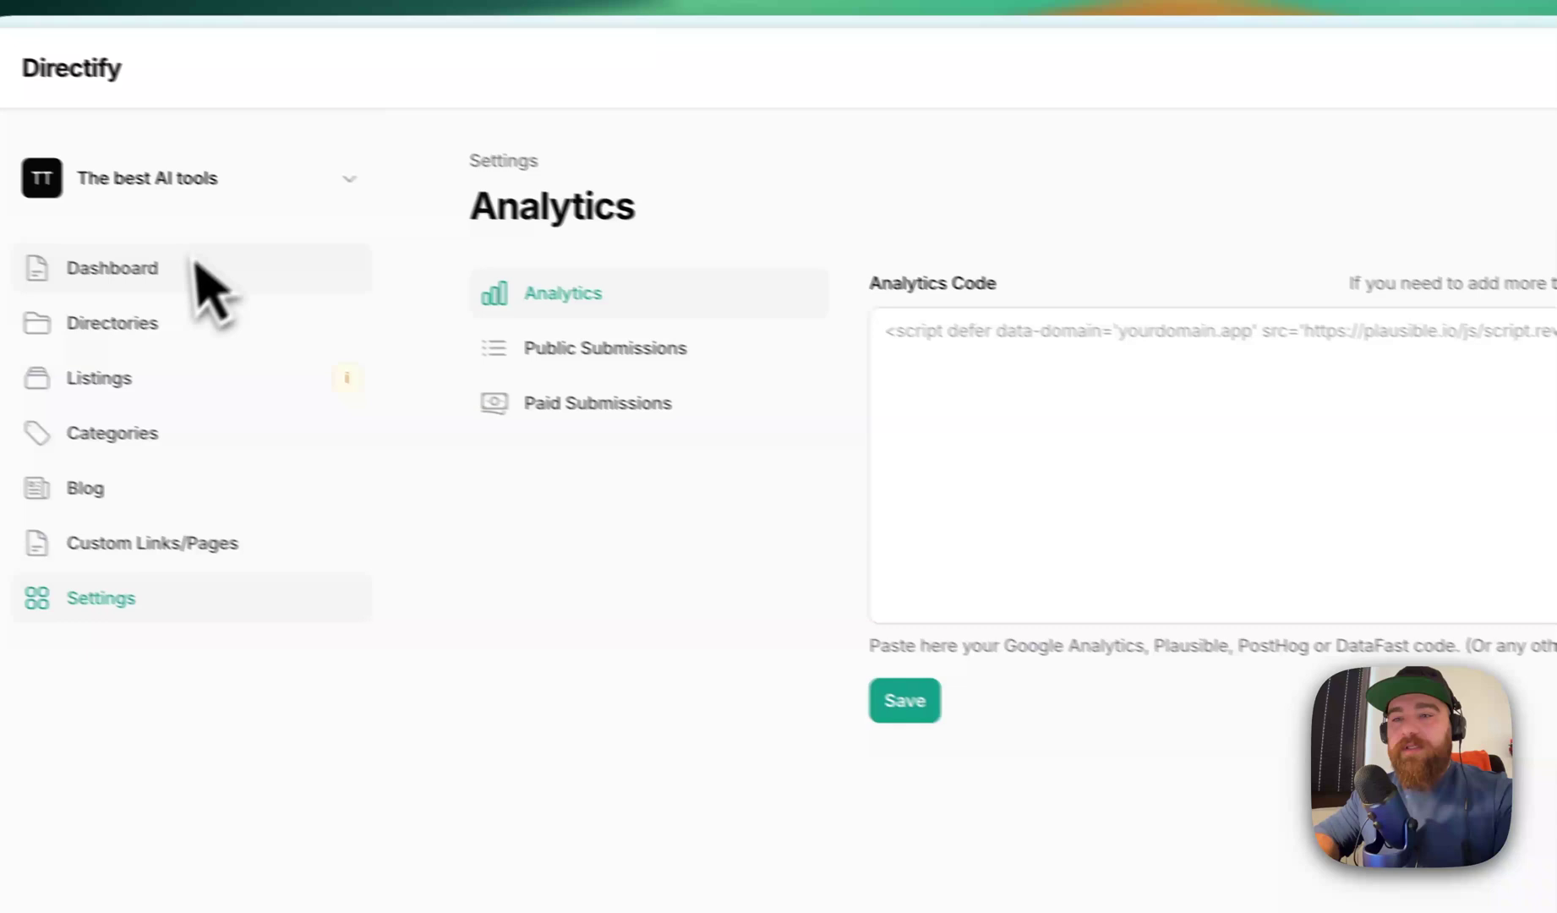
{"action": "left_click", "coordinate": [202, 348]}
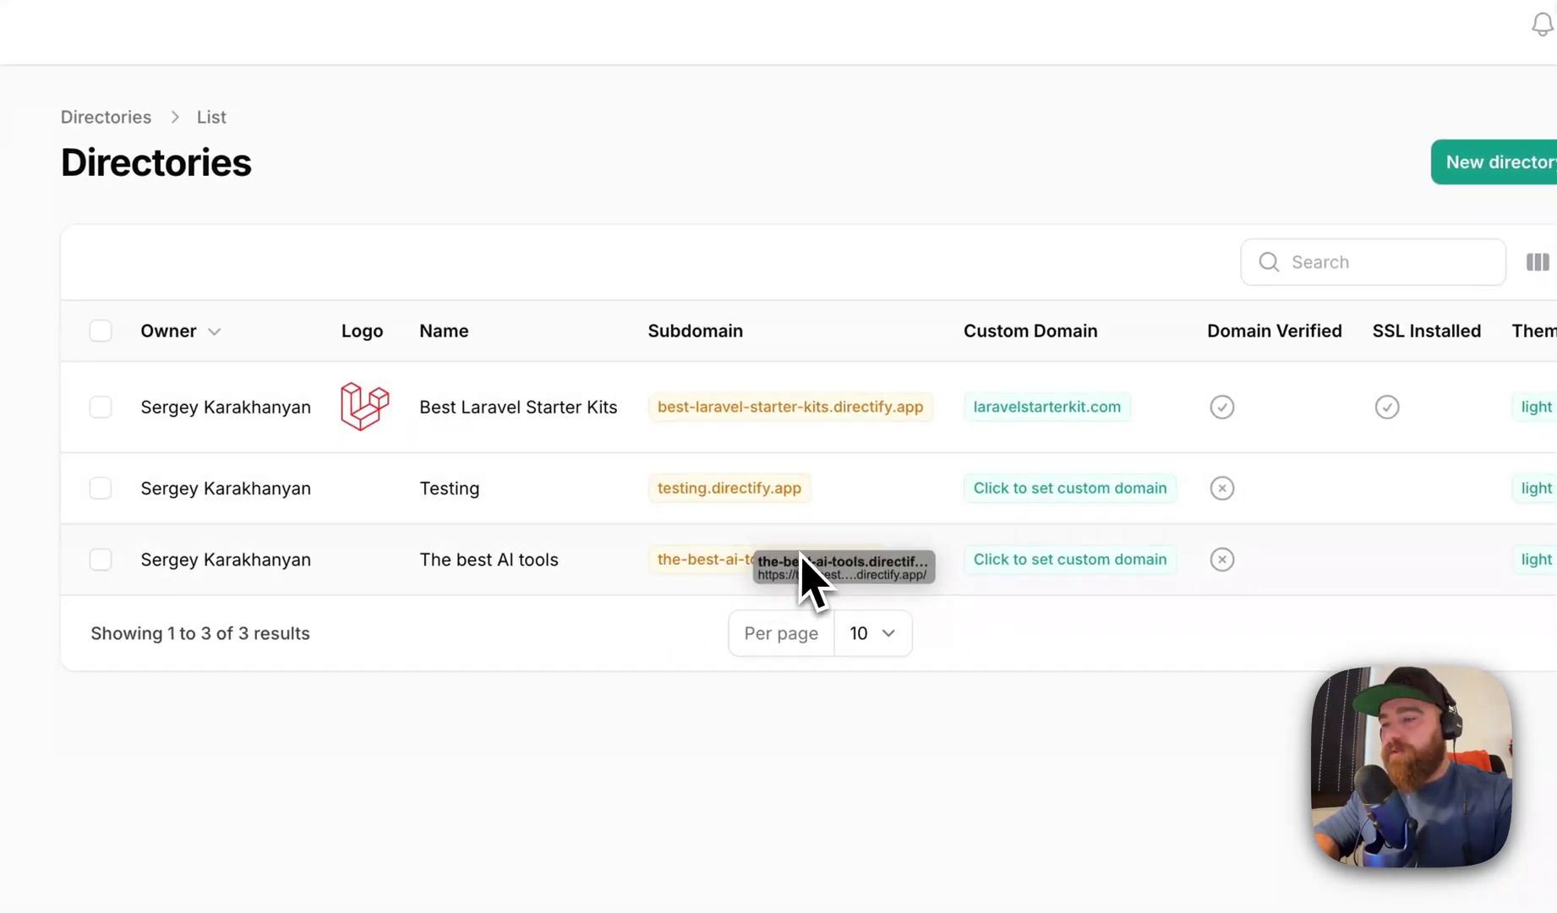
- View the live The best AI tools site and its New AI Tool page, then return to the admin
{"action": "left_click", "coordinate": [784, 562]}
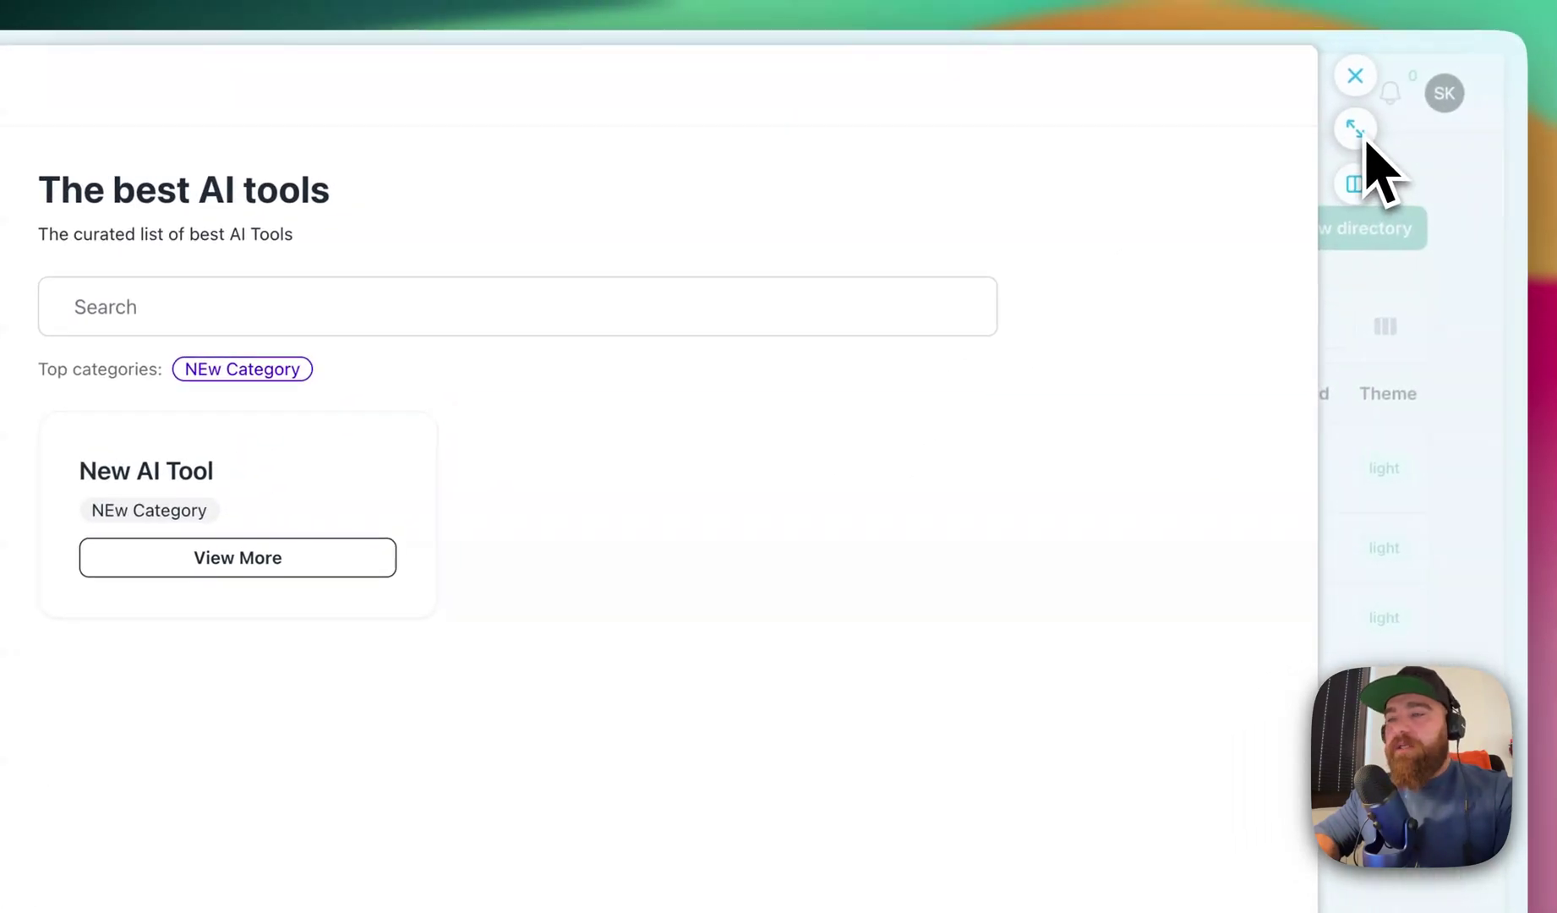
{"action": "left_click", "coordinate": [1357, 132]}
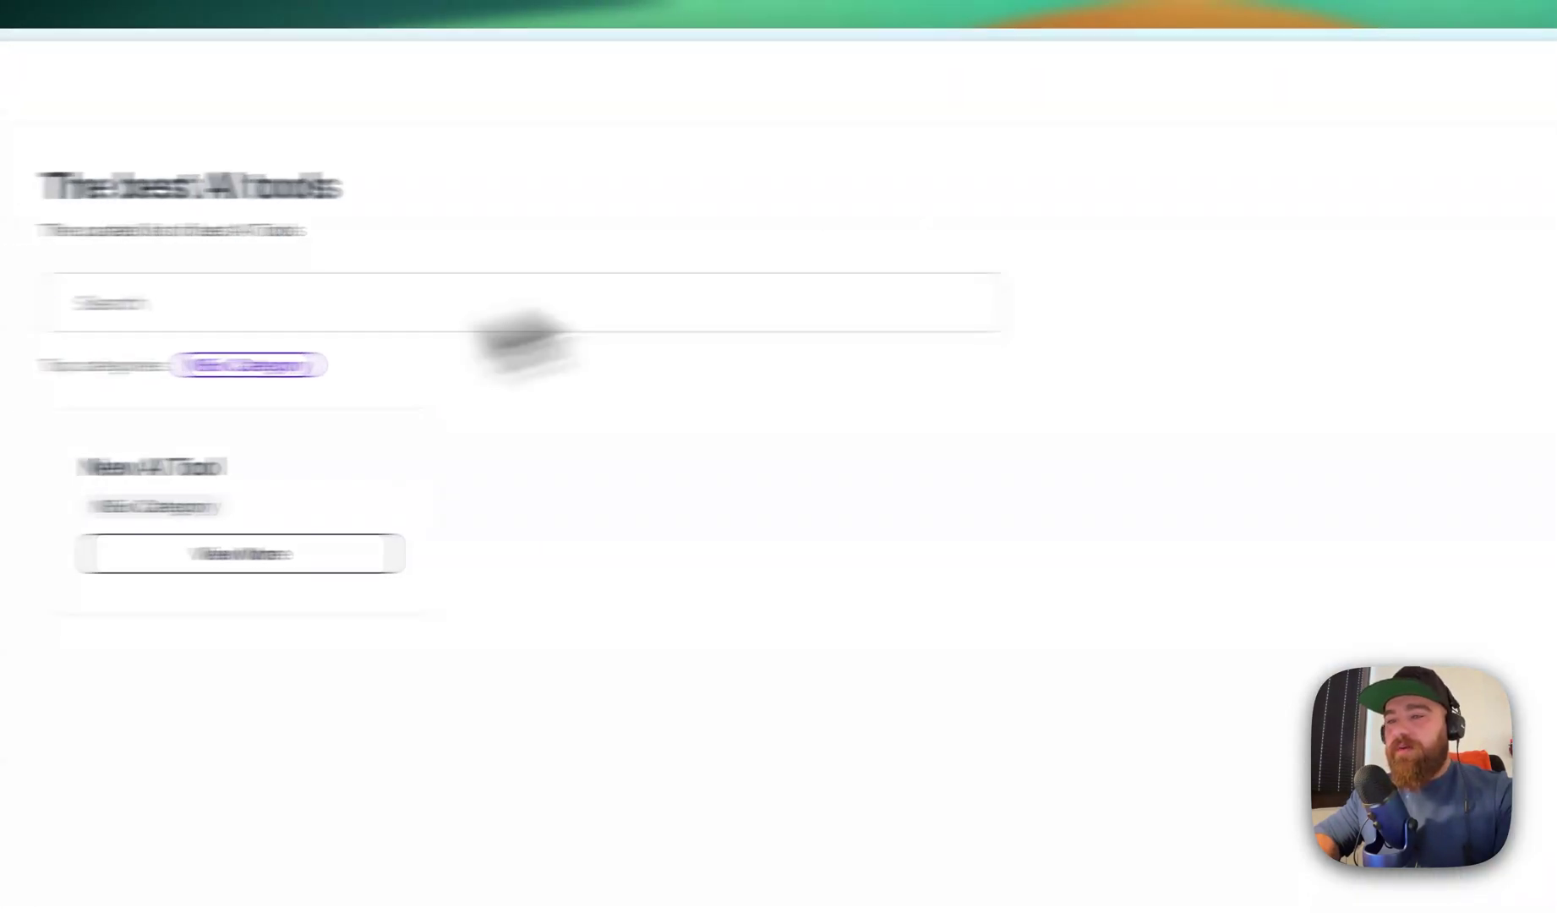
{"action": "left_click", "coordinate": [554, 554]}
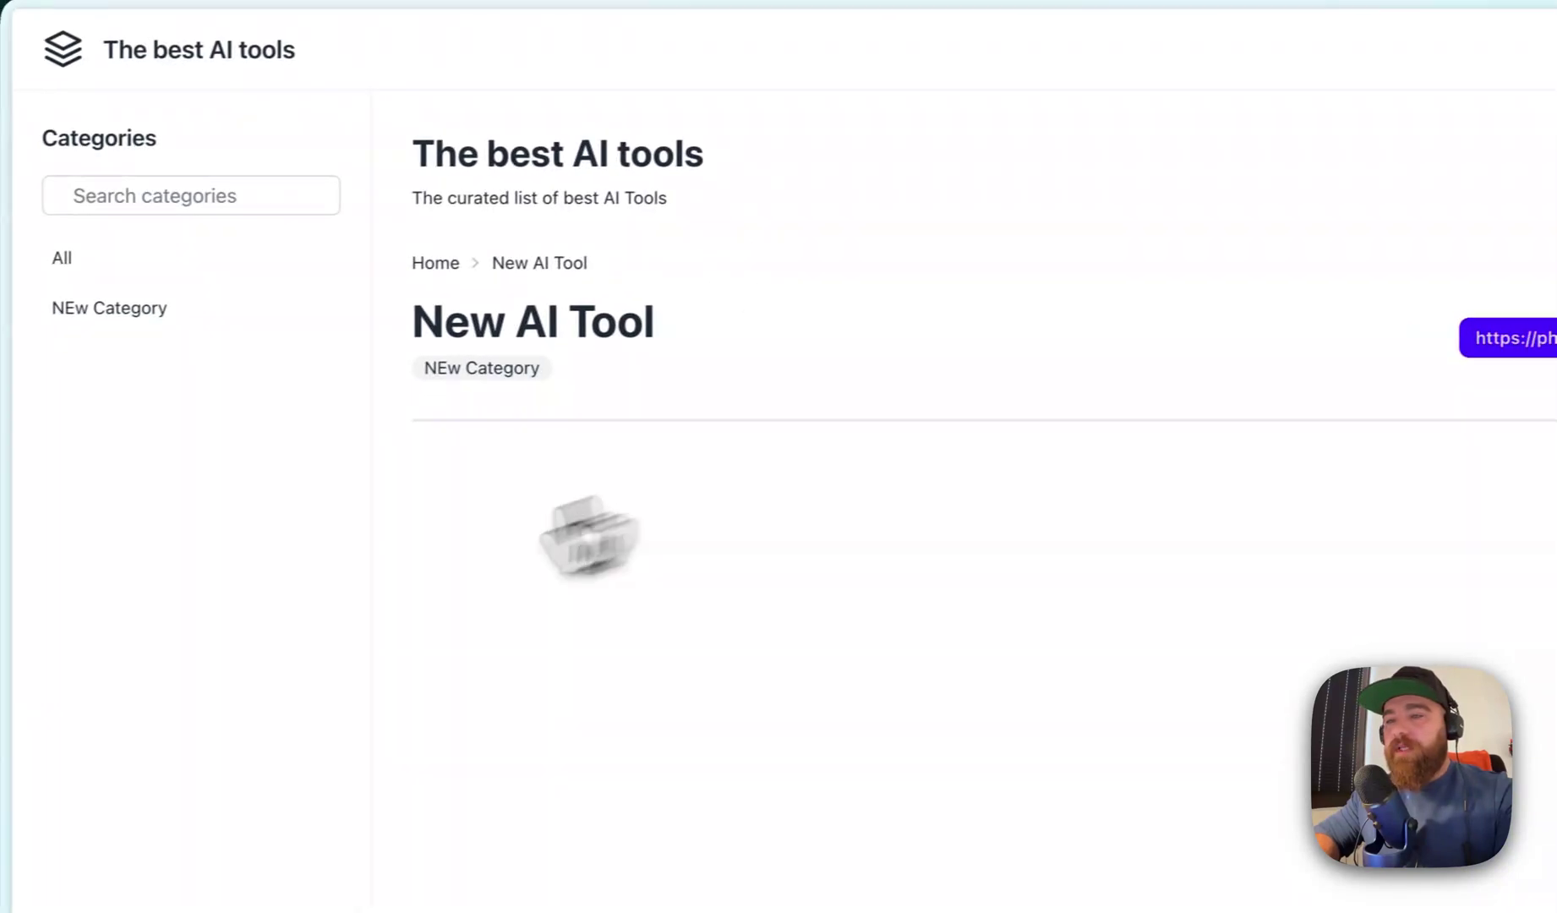
{"action": "left_click", "coordinate": [144, 260]}
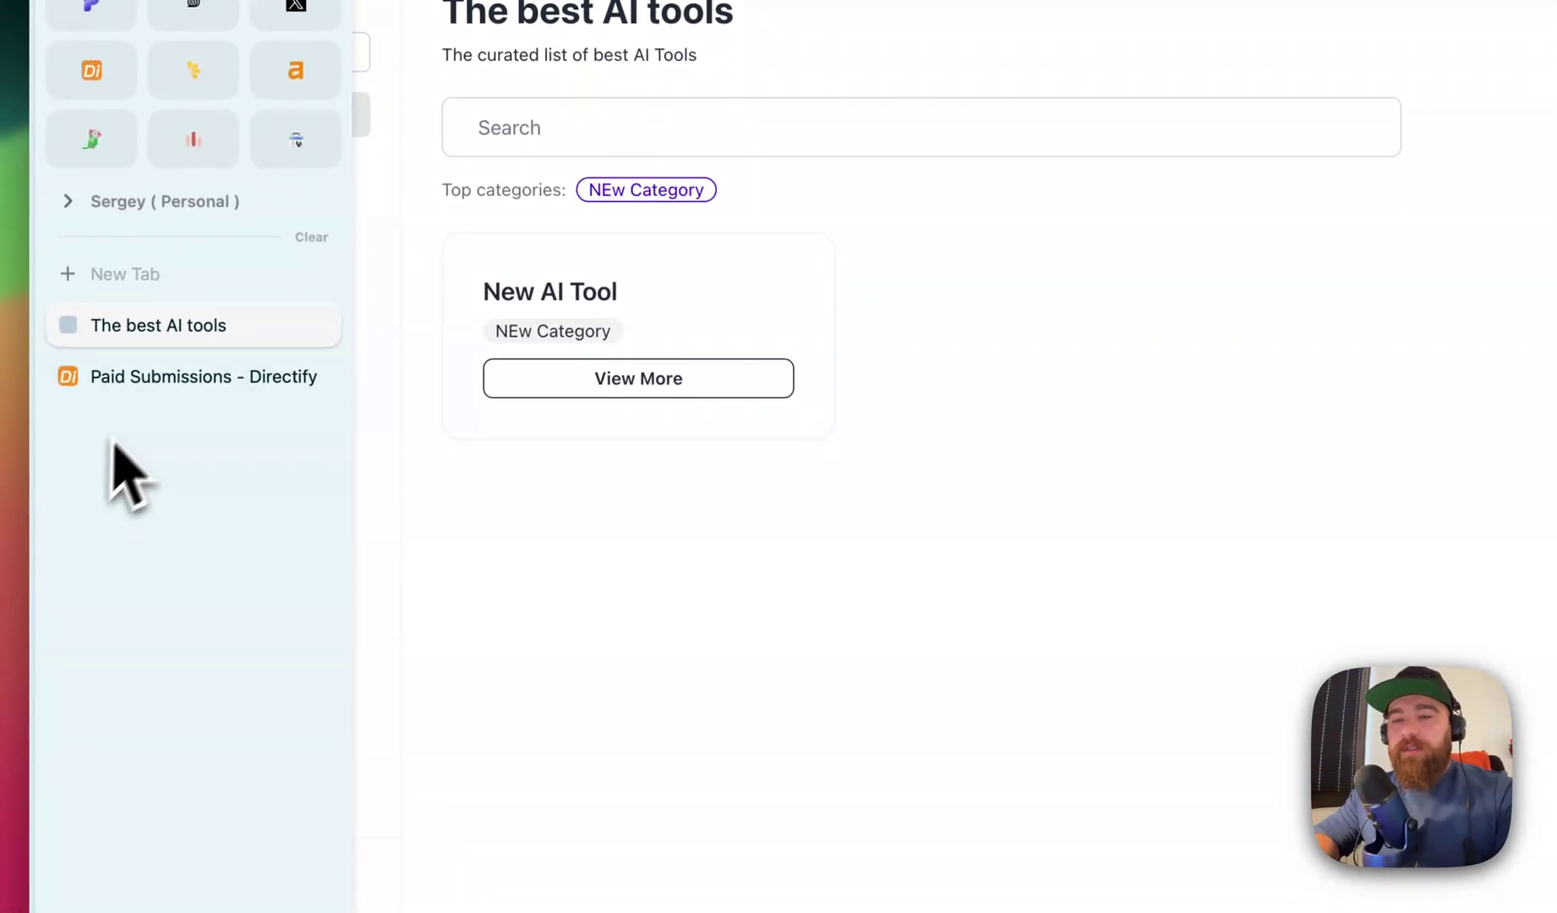
{"action": "left_click", "coordinate": [146, 379]}
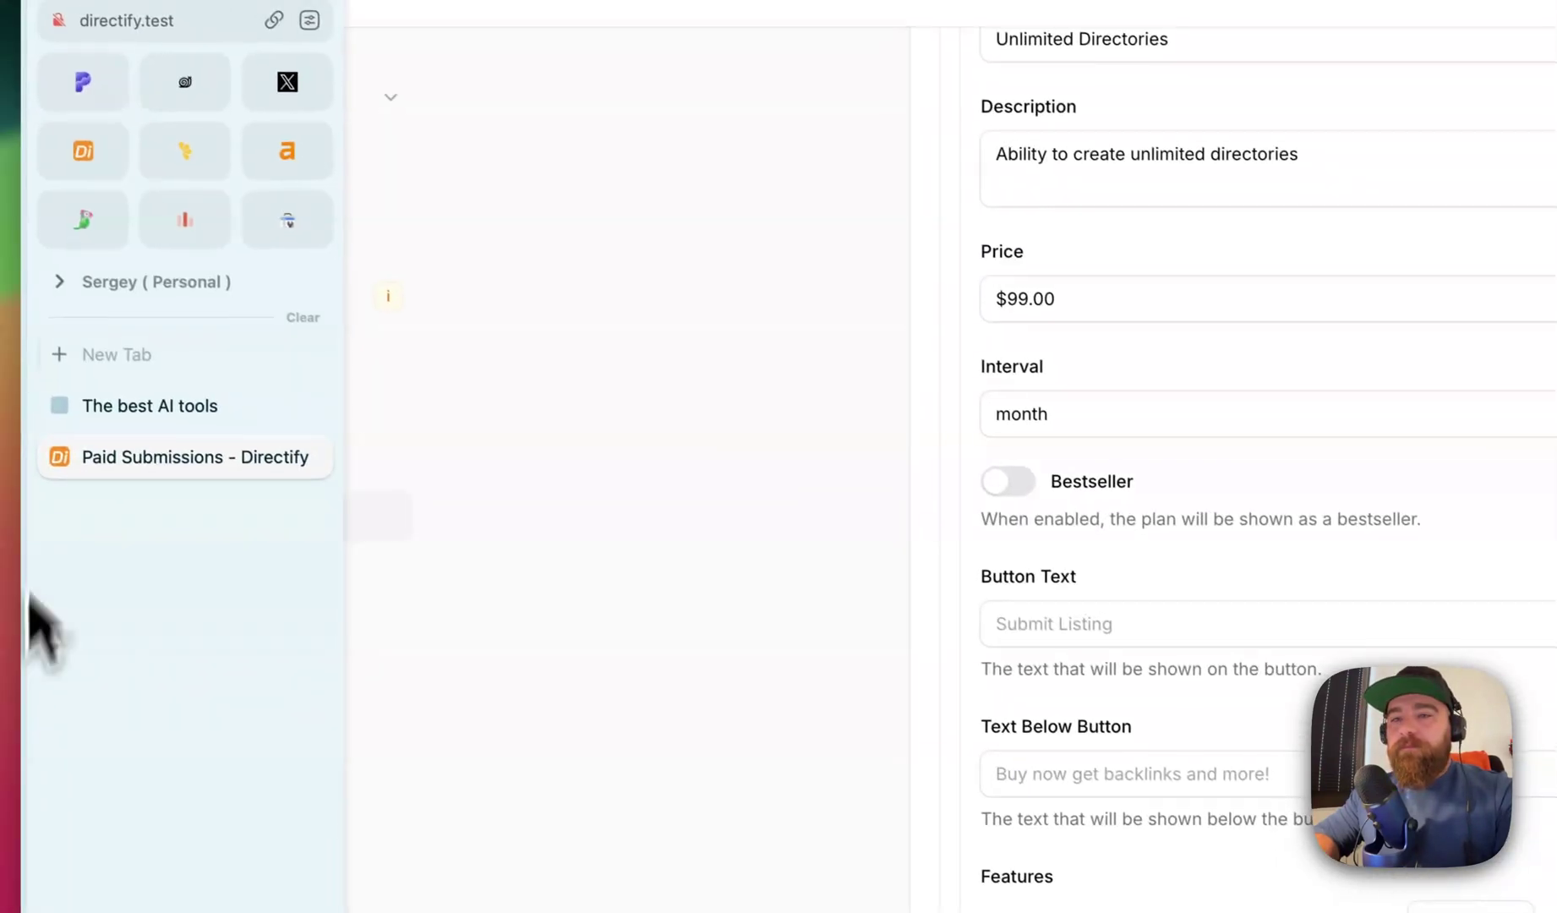
- Go to the directory Settings and inspect the empty Analytics Code field
{"action": "left_click", "coordinate": [86, 153]}
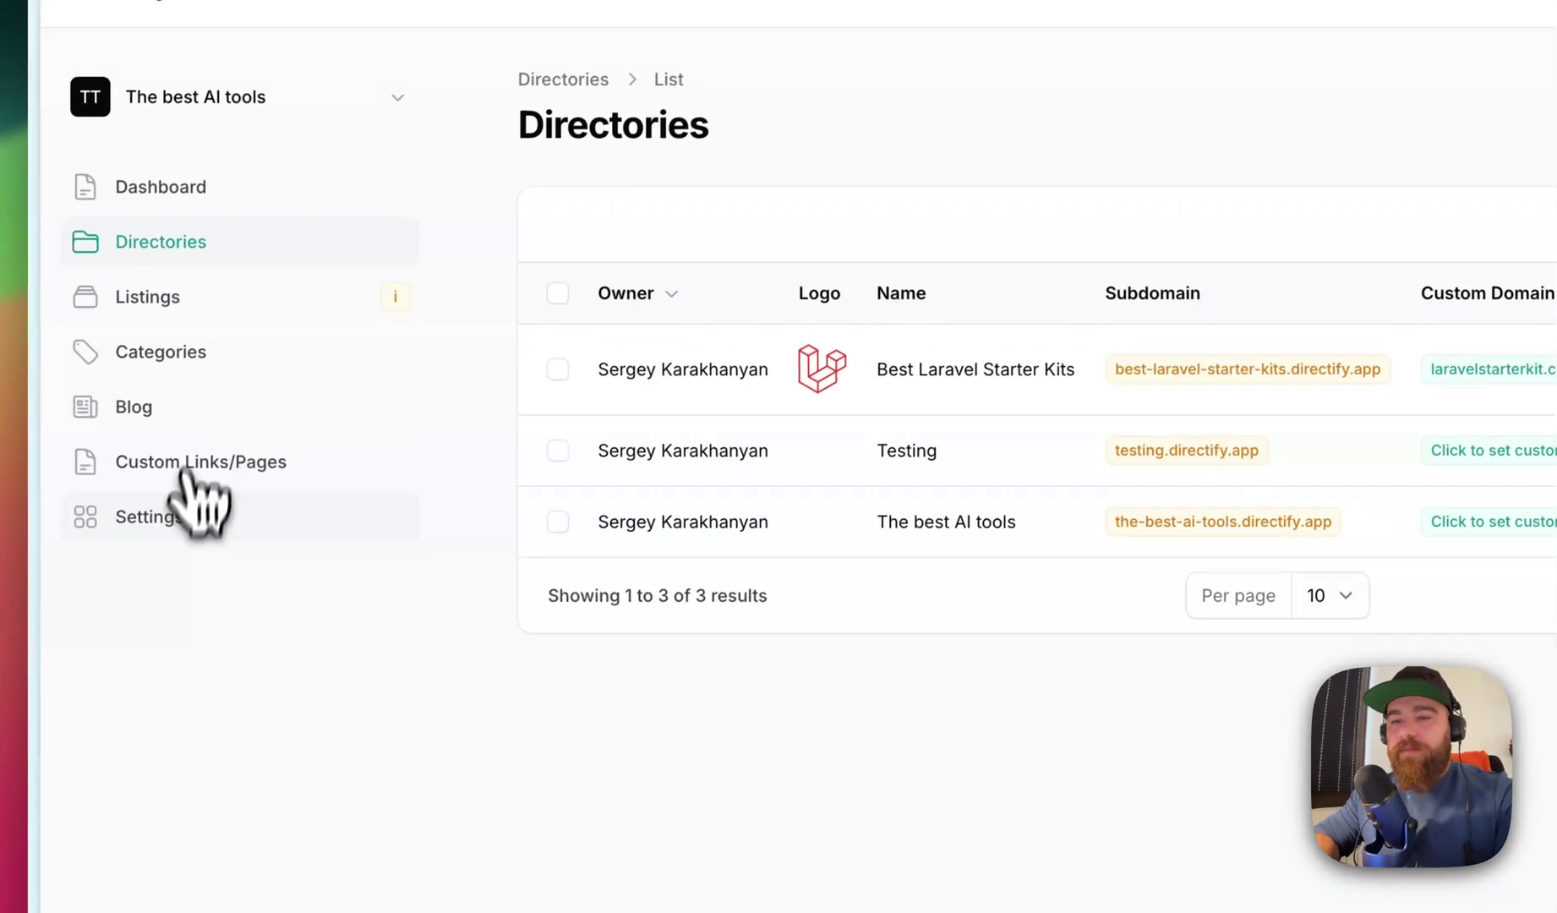
{"action": "left_click", "coordinate": [179, 524]}
{"action": "left_click", "coordinate": [803, 377]}
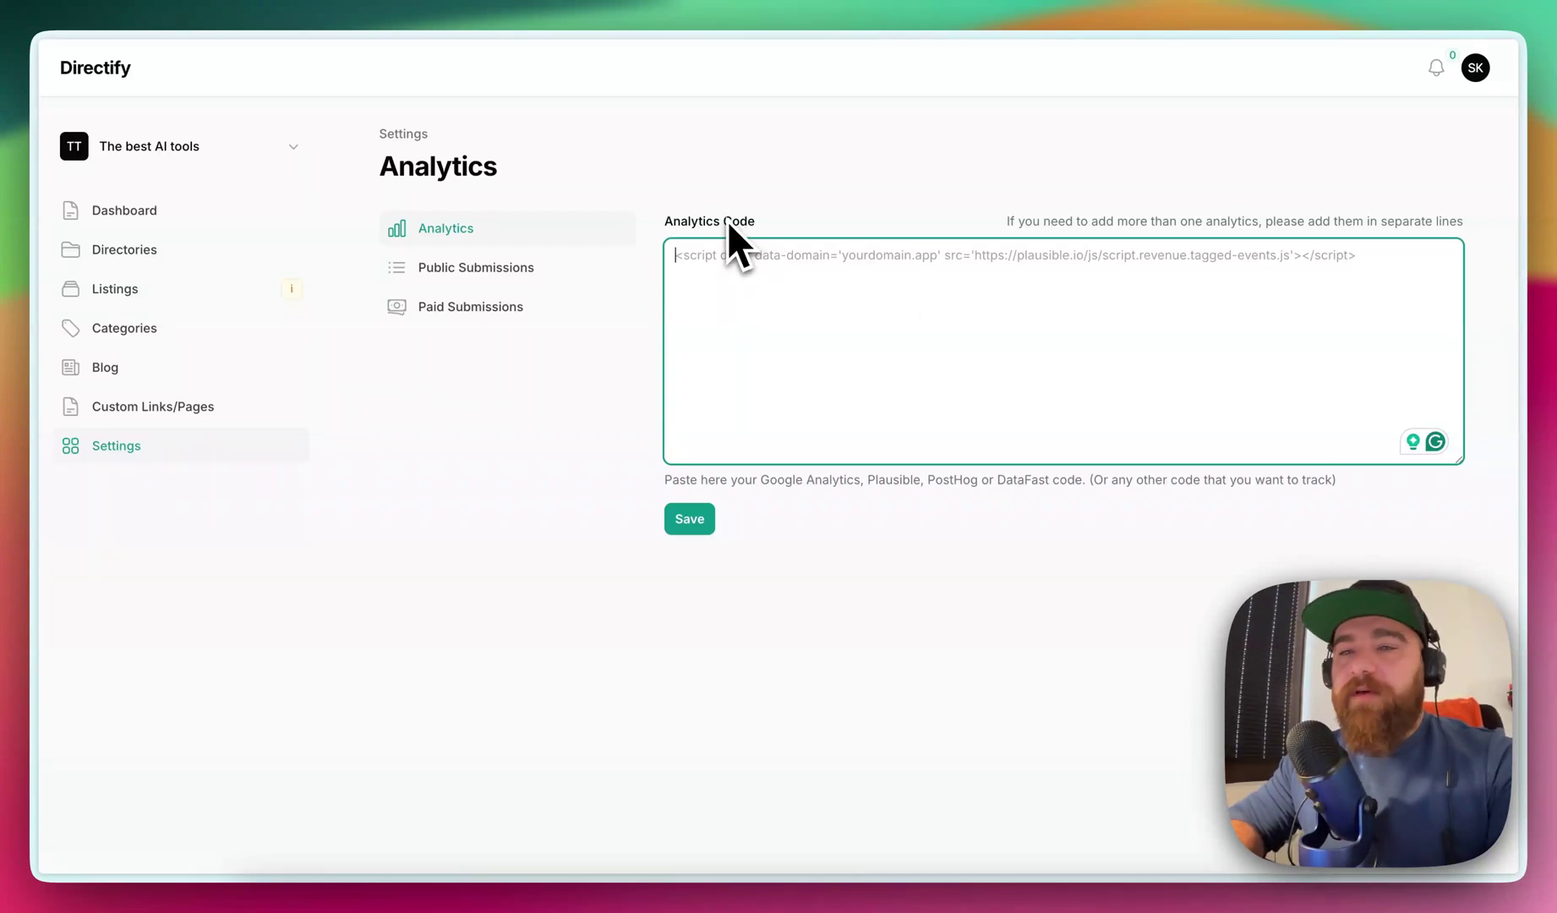
- Enable public submissions with approval required before listings appear
{"action": "left_click", "coordinate": [463, 274]}
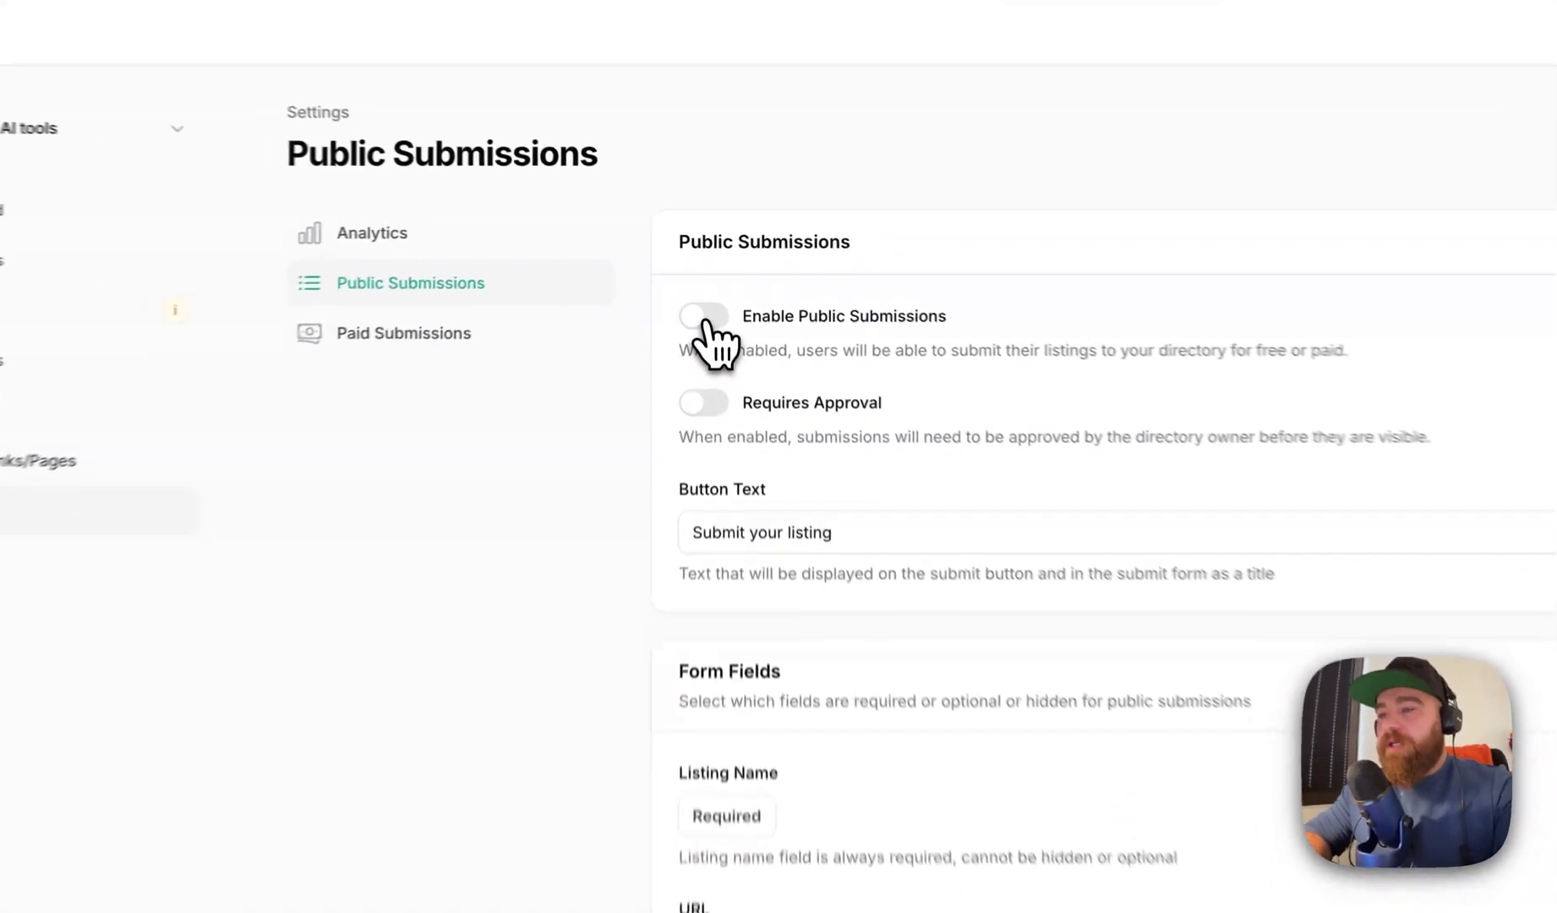
{"action": "left_click", "coordinate": [706, 295]}
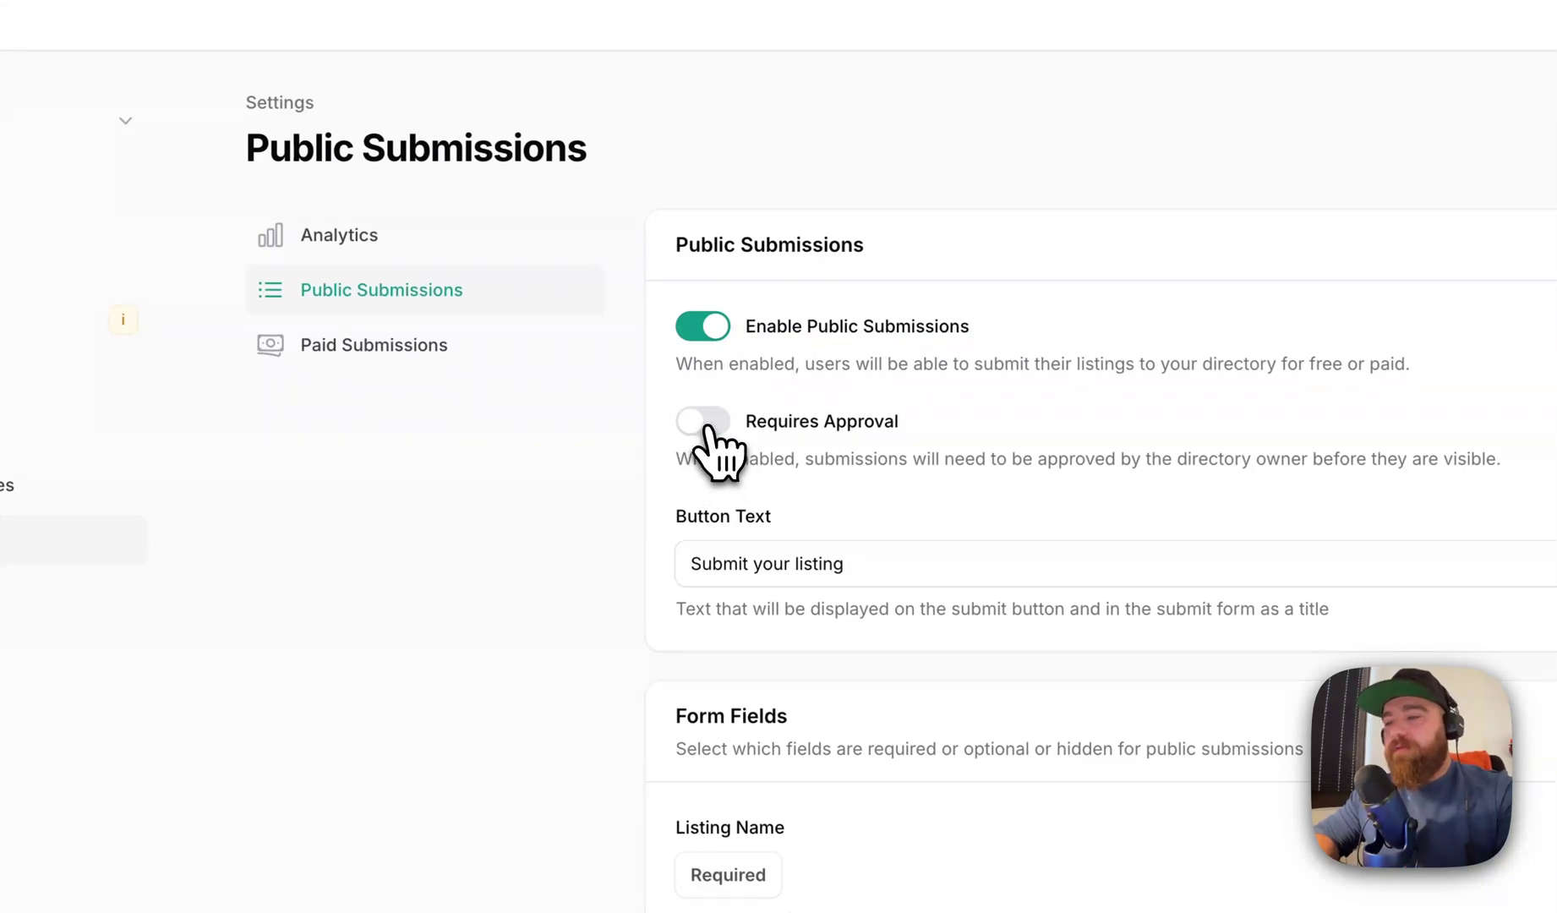
{"action": "left_click", "coordinate": [709, 428]}
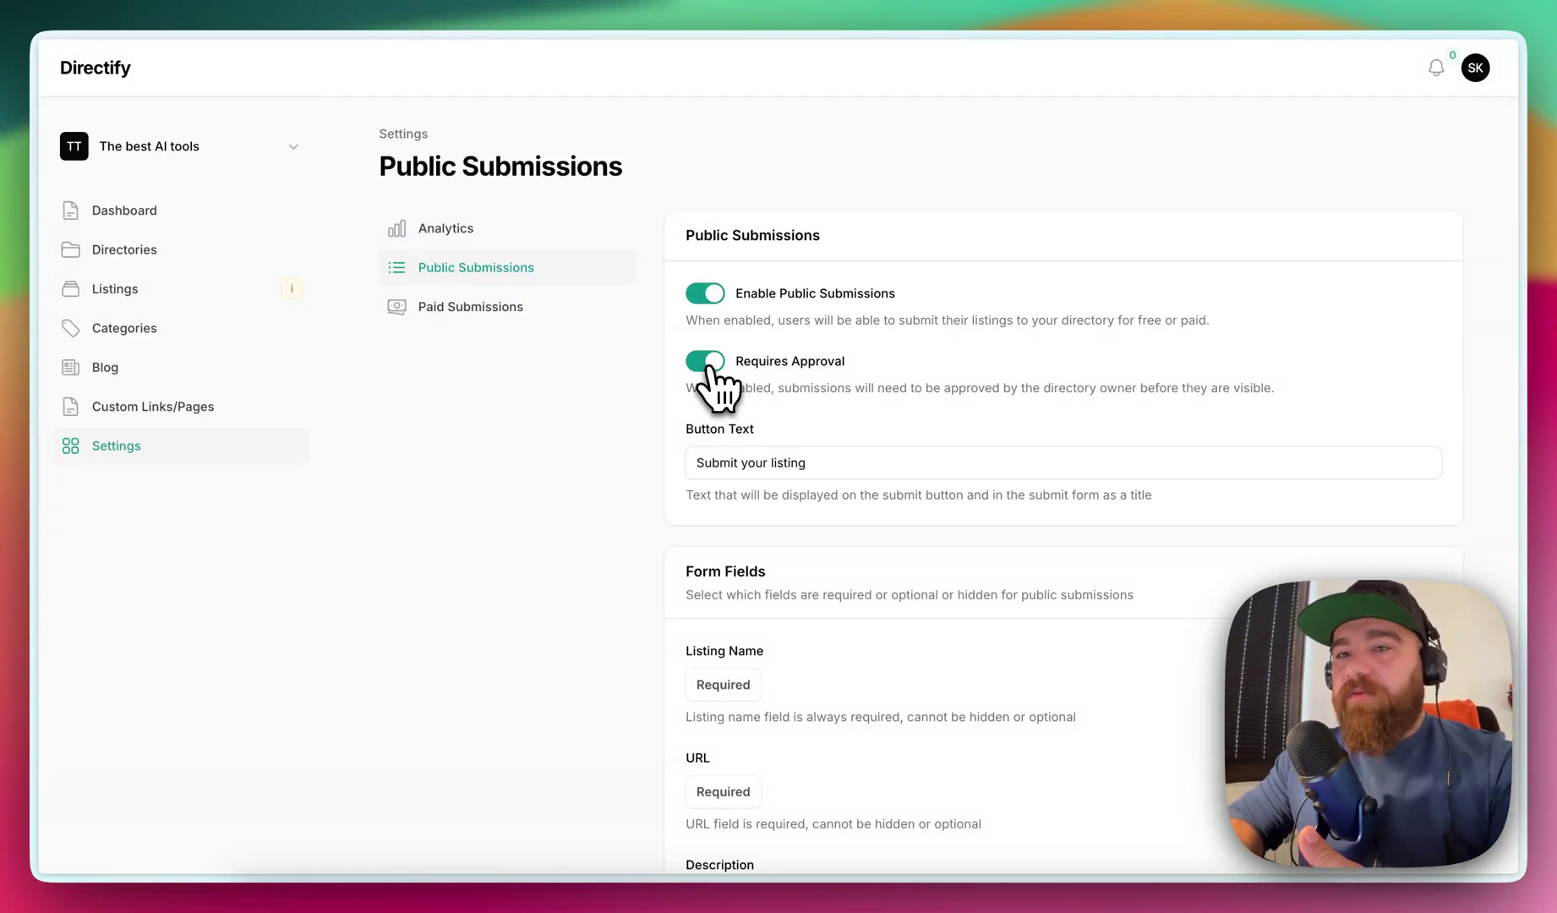
{"action": "scroll", "coordinate": [715, 371], "scroll_direction": "down", "scroll_amount": 3}
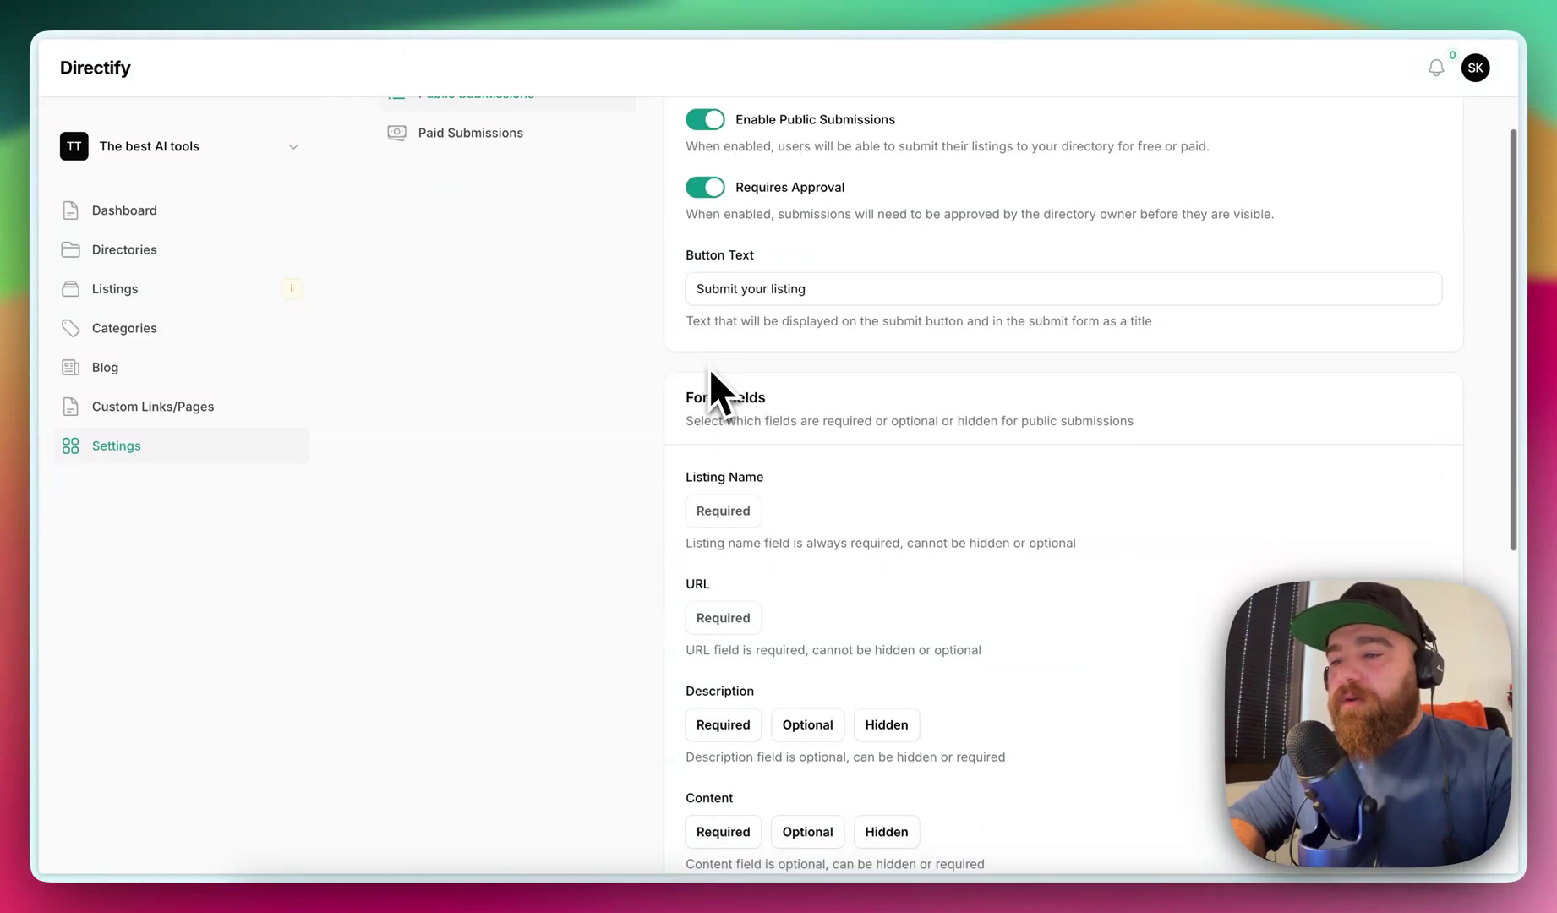
{"action": "scroll", "coordinate": [710, 374], "scroll_direction": "down", "scroll_amount": 3}
{"action": "scroll", "coordinate": [710, 373], "scroll_direction": "down", "scroll_amount": 2}
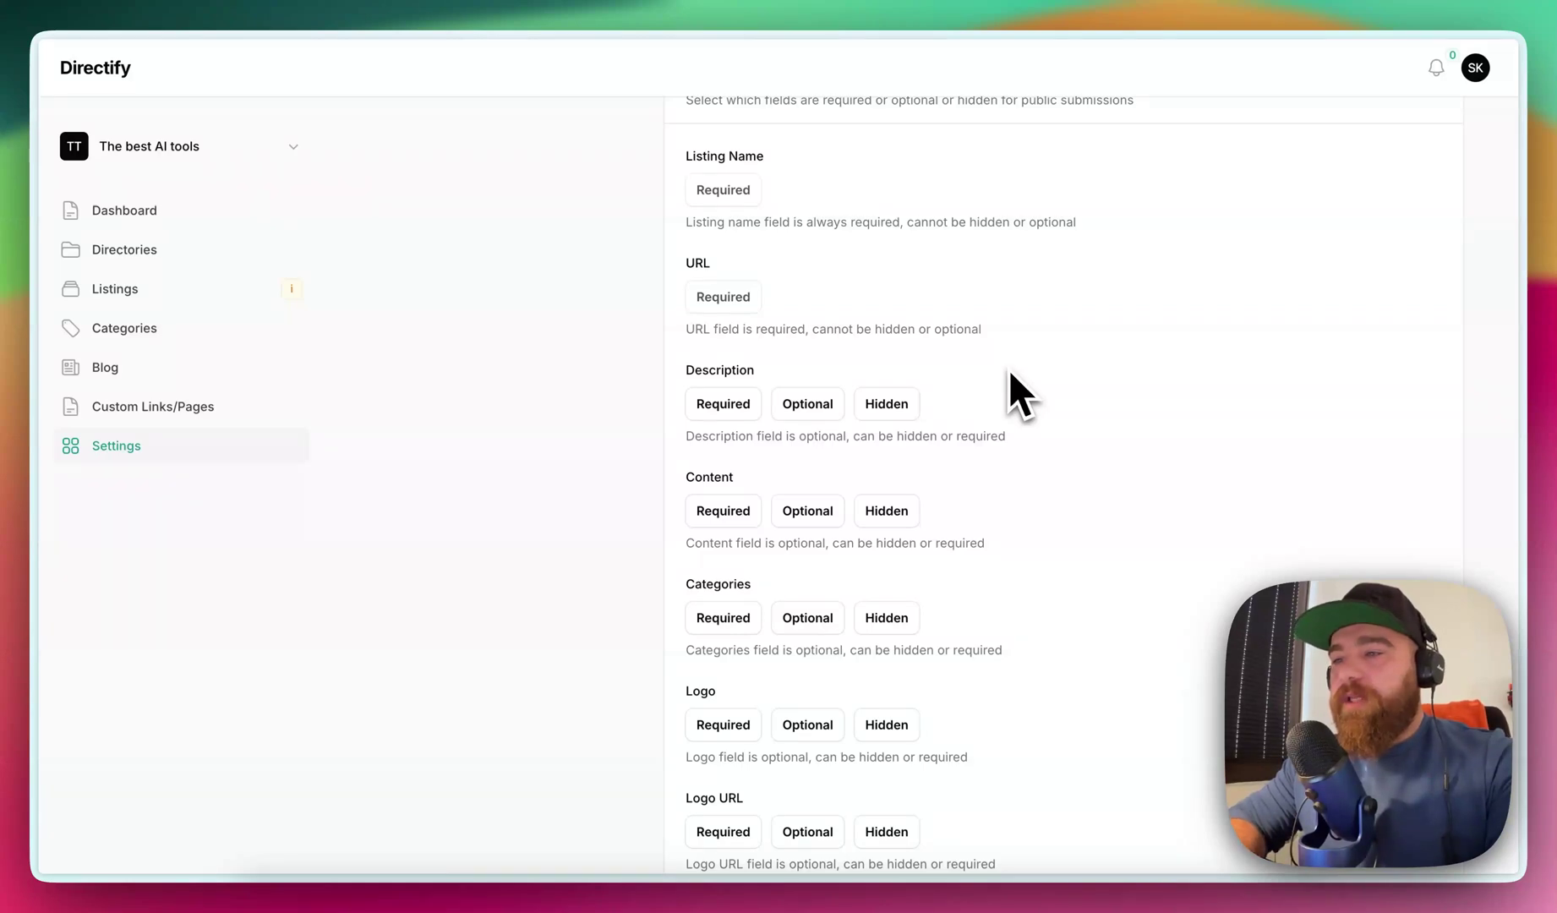
{"action": "scroll", "coordinate": [720, 303], "scroll_direction": "up", "scroll_amount": 1}
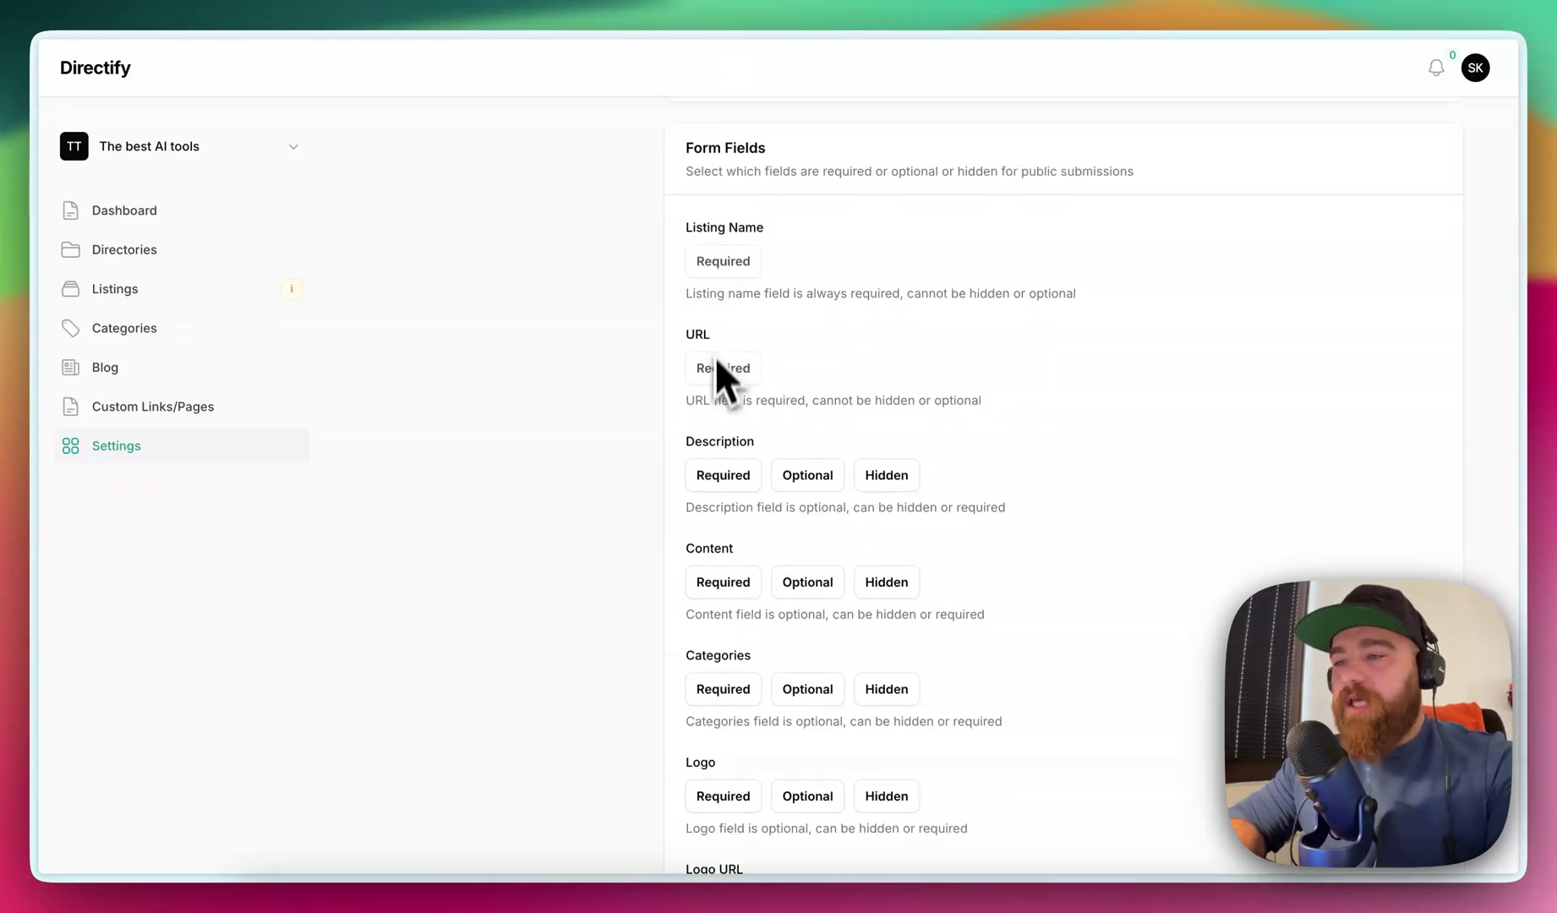
{"action": "scroll", "coordinate": [712, 384], "scroll_direction": "down", "scroll_amount": 1}
{"action": "scroll", "coordinate": [713, 384], "scroll_direction": "down", "scroll_amount": 2}
{"action": "scroll", "coordinate": [712, 384], "scroll_direction": "down", "scroll_amount": 3}
{"action": "scroll", "coordinate": [712, 383], "scroll_direction": "down", "scroll_amount": 1}
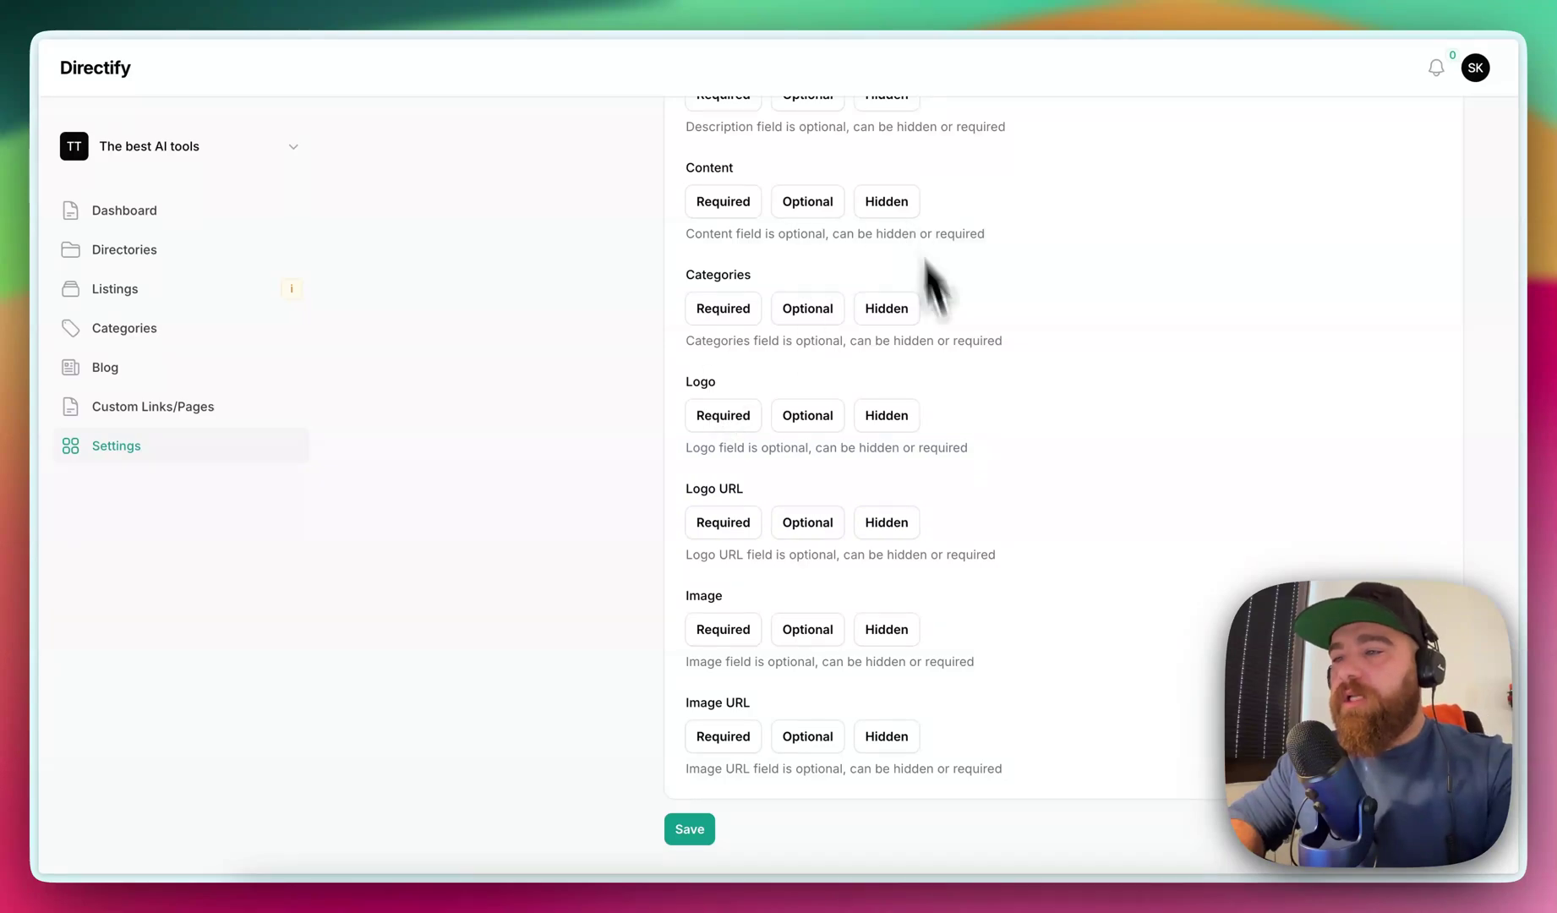
{"action": "scroll", "coordinate": [768, 459], "scroll_direction": "up", "scroll_amount": 7}
{"action": "scroll", "coordinate": [768, 460], "scroll_direction": "down", "scroll_amount": 1}
{"action": "scroll", "coordinate": [767, 462], "scroll_direction": "down", "scroll_amount": 2}
{"action": "scroll", "coordinate": [767, 462], "scroll_direction": "down", "scroll_amount": 2}
{"action": "scroll", "coordinate": [766, 462], "scroll_direction": "up", "scroll_amount": 2}
{"action": "scroll", "coordinate": [767, 462], "scroll_direction": "up", "scroll_amount": 1}
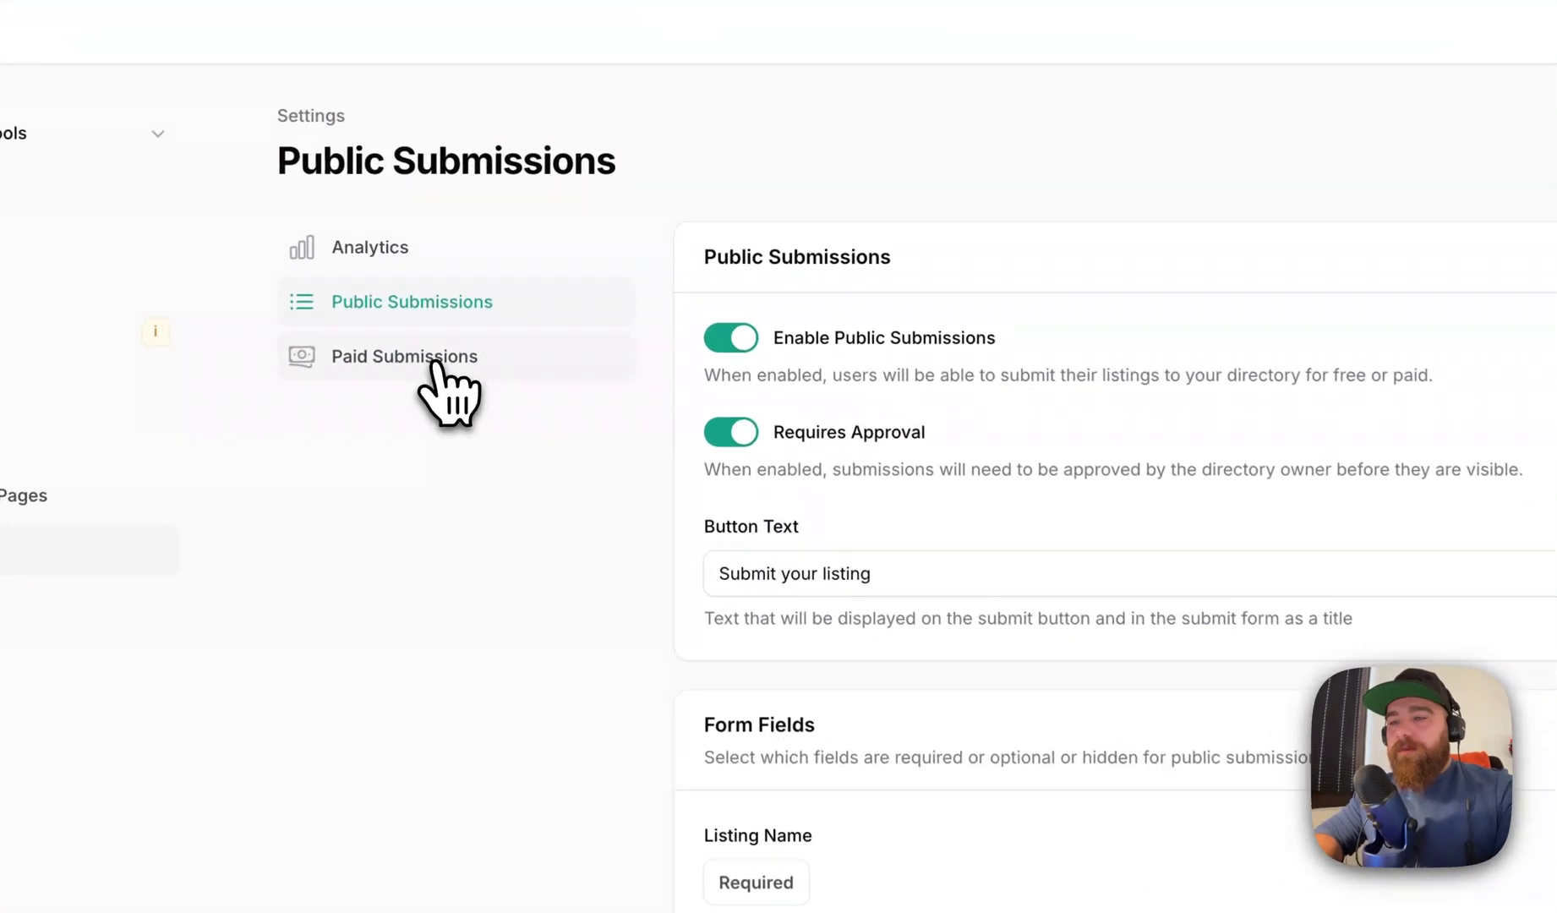
- Enable paid submissions and choose Stripe as the payment provider
{"action": "left_click", "coordinate": [435, 365]}
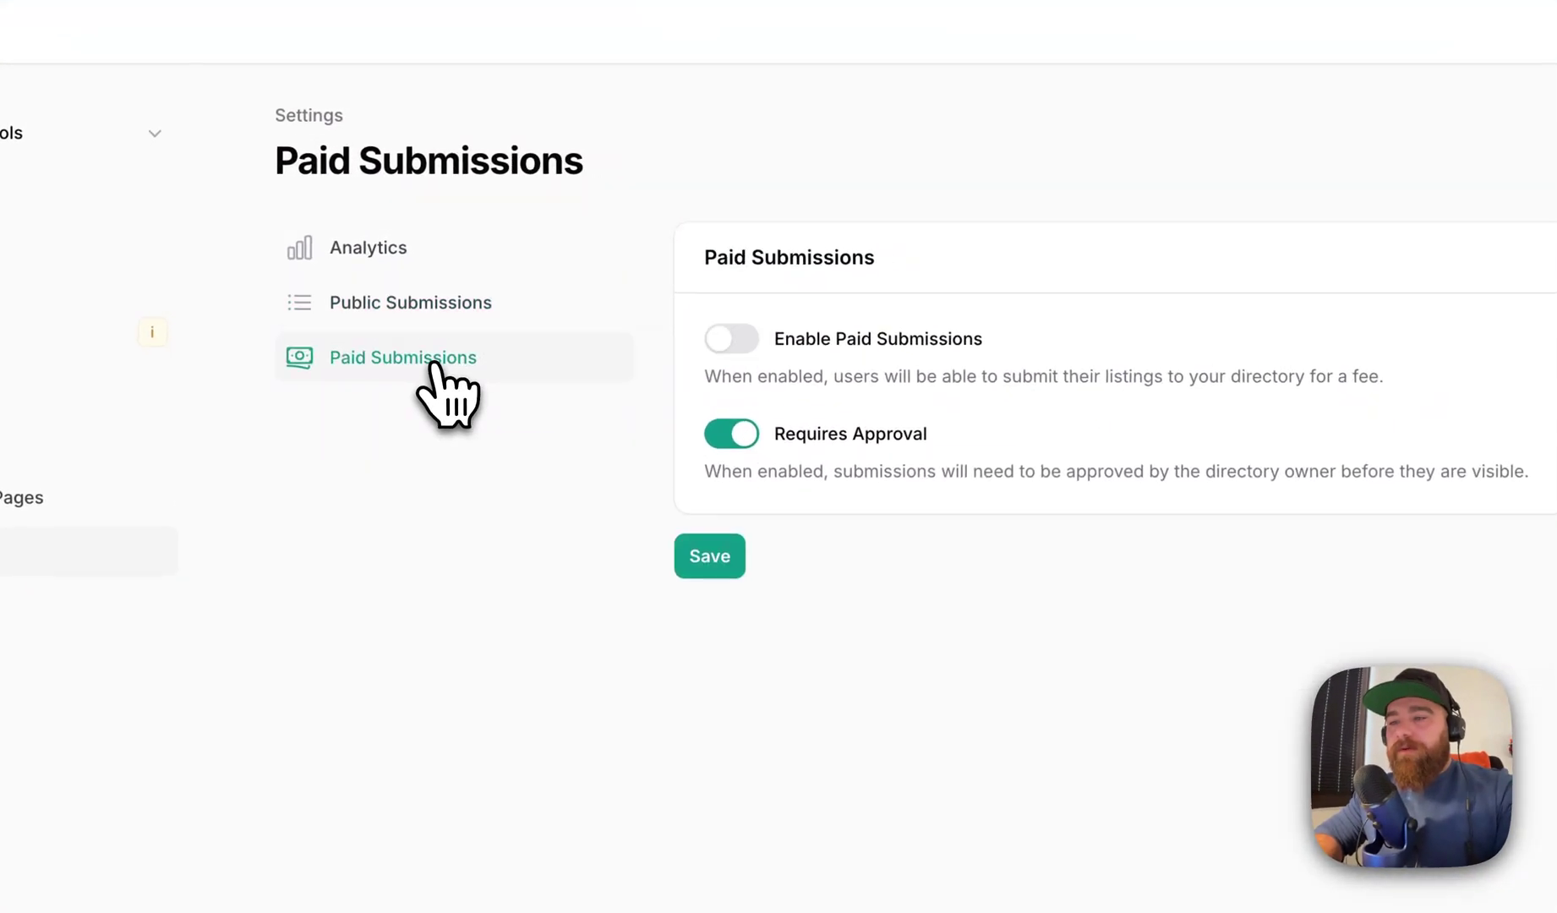
{"action": "left_click", "coordinate": [729, 339]}
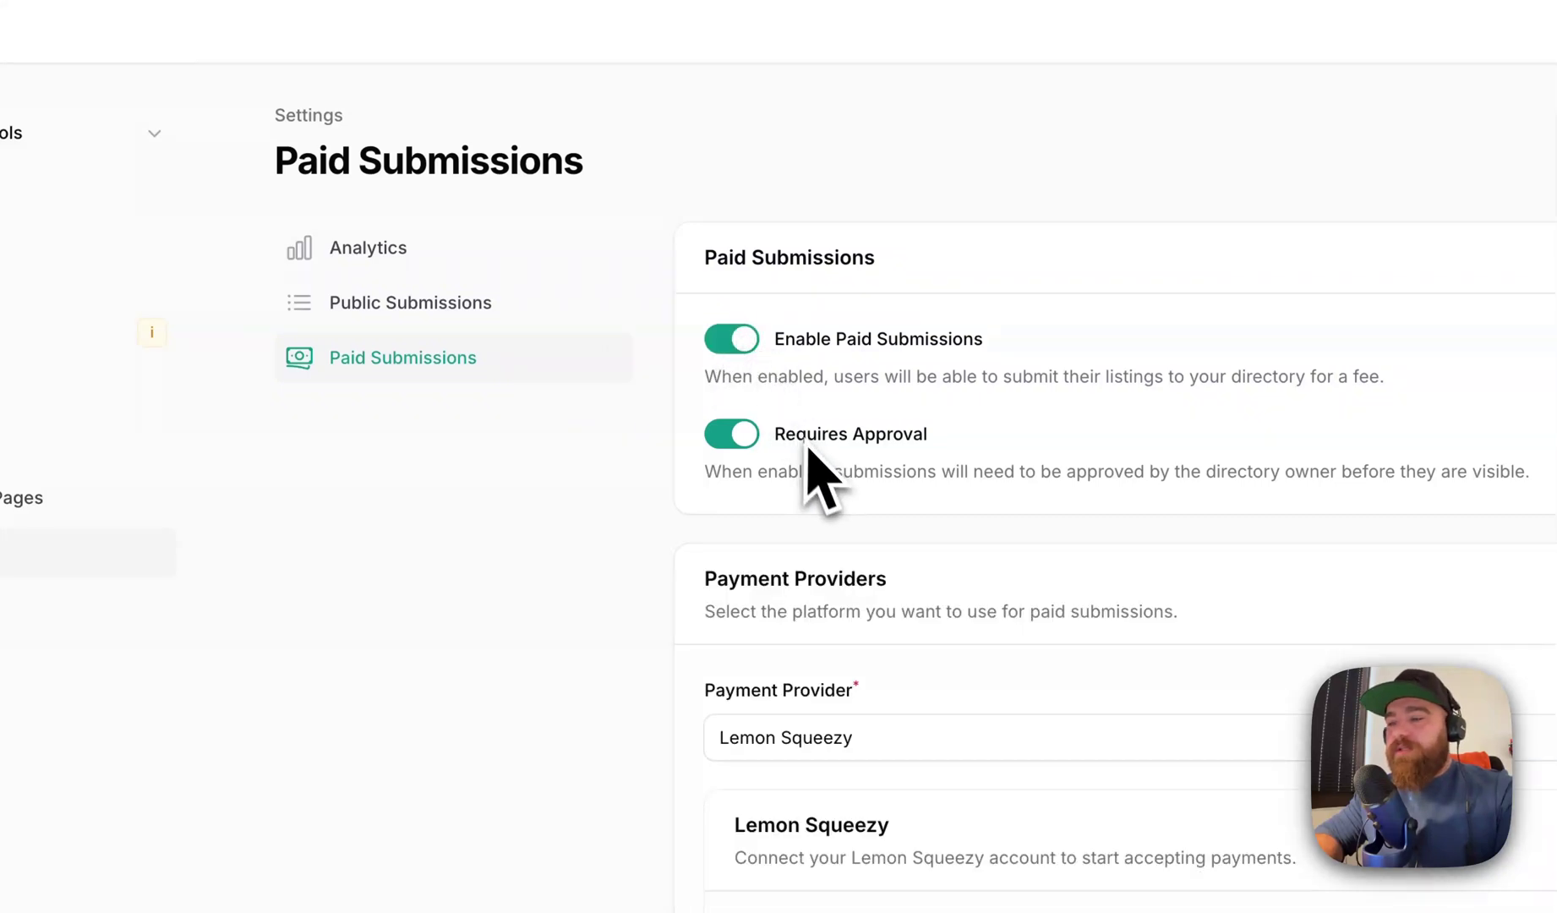
{"action": "scroll", "coordinate": [808, 457], "scroll_direction": "down", "scroll_amount": 2}
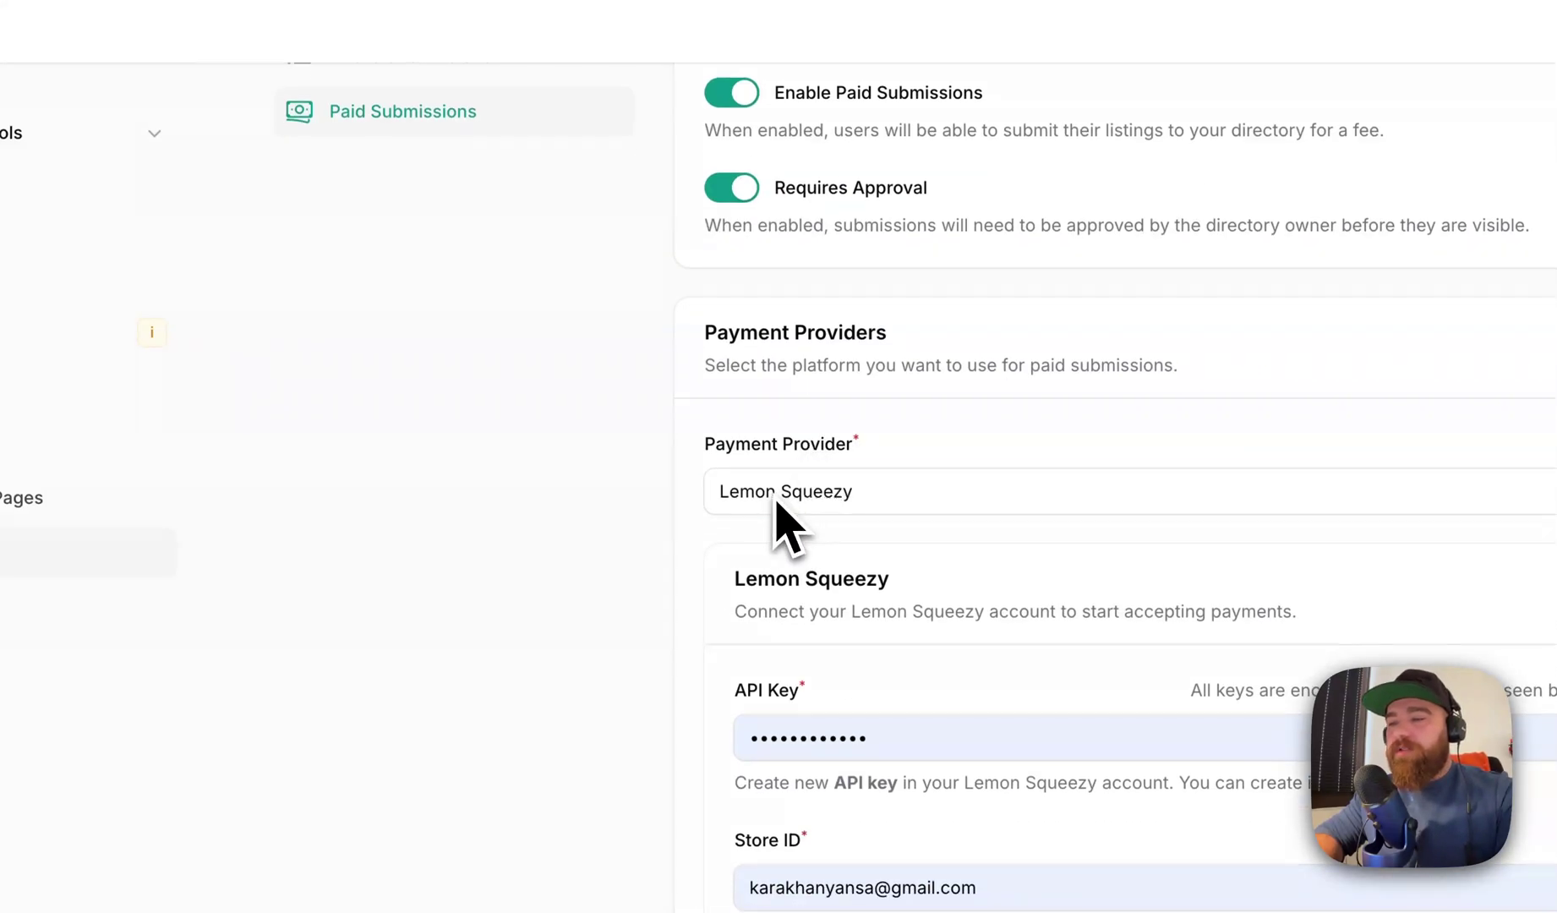
{"action": "left_click", "coordinate": [784, 499]}
{"action": "scroll", "coordinate": [803, 475], "scroll_direction": "down", "scroll_amount": 3}
{"action": "left_click", "coordinate": [754, 366]}
{"action": "left_click", "coordinate": [805, 171]}
{"action": "left_click", "coordinate": [806, 260]}
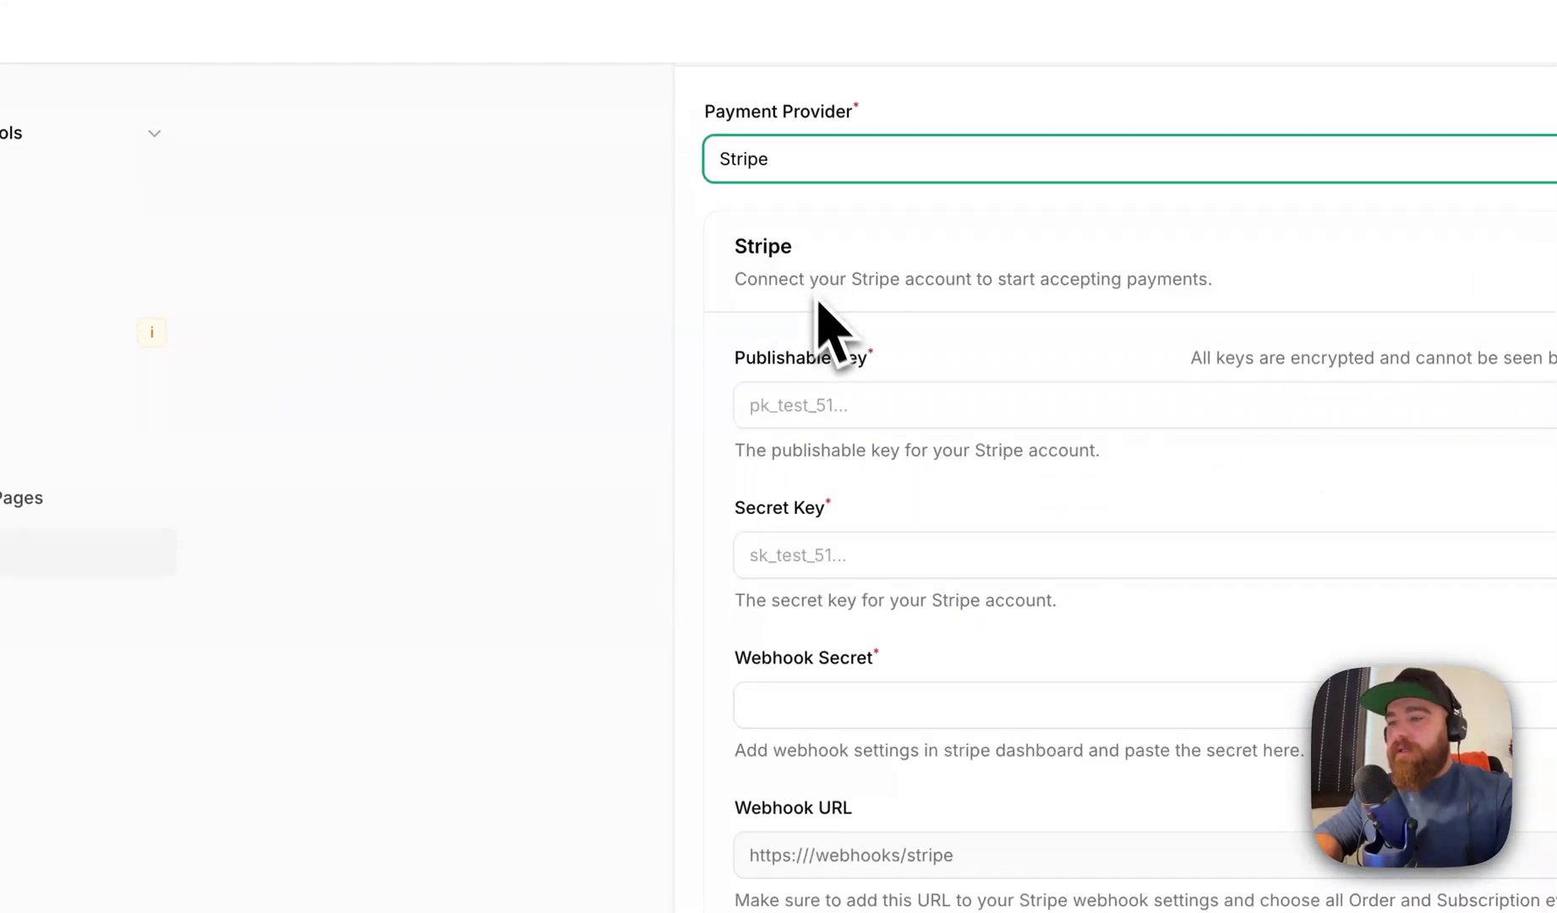
- Fill the Stripe publishable key field from clipboard history
{"action": "left_click", "coordinate": [851, 406]}
{"action": "key", "text": "super+shift+v"}
{"action": "type", "text": "pl"}
{"action": "key", "text": "BackSpace"}
{"action": "key", "text": "BackSpace"}
{"action": "type", "text": "k"}
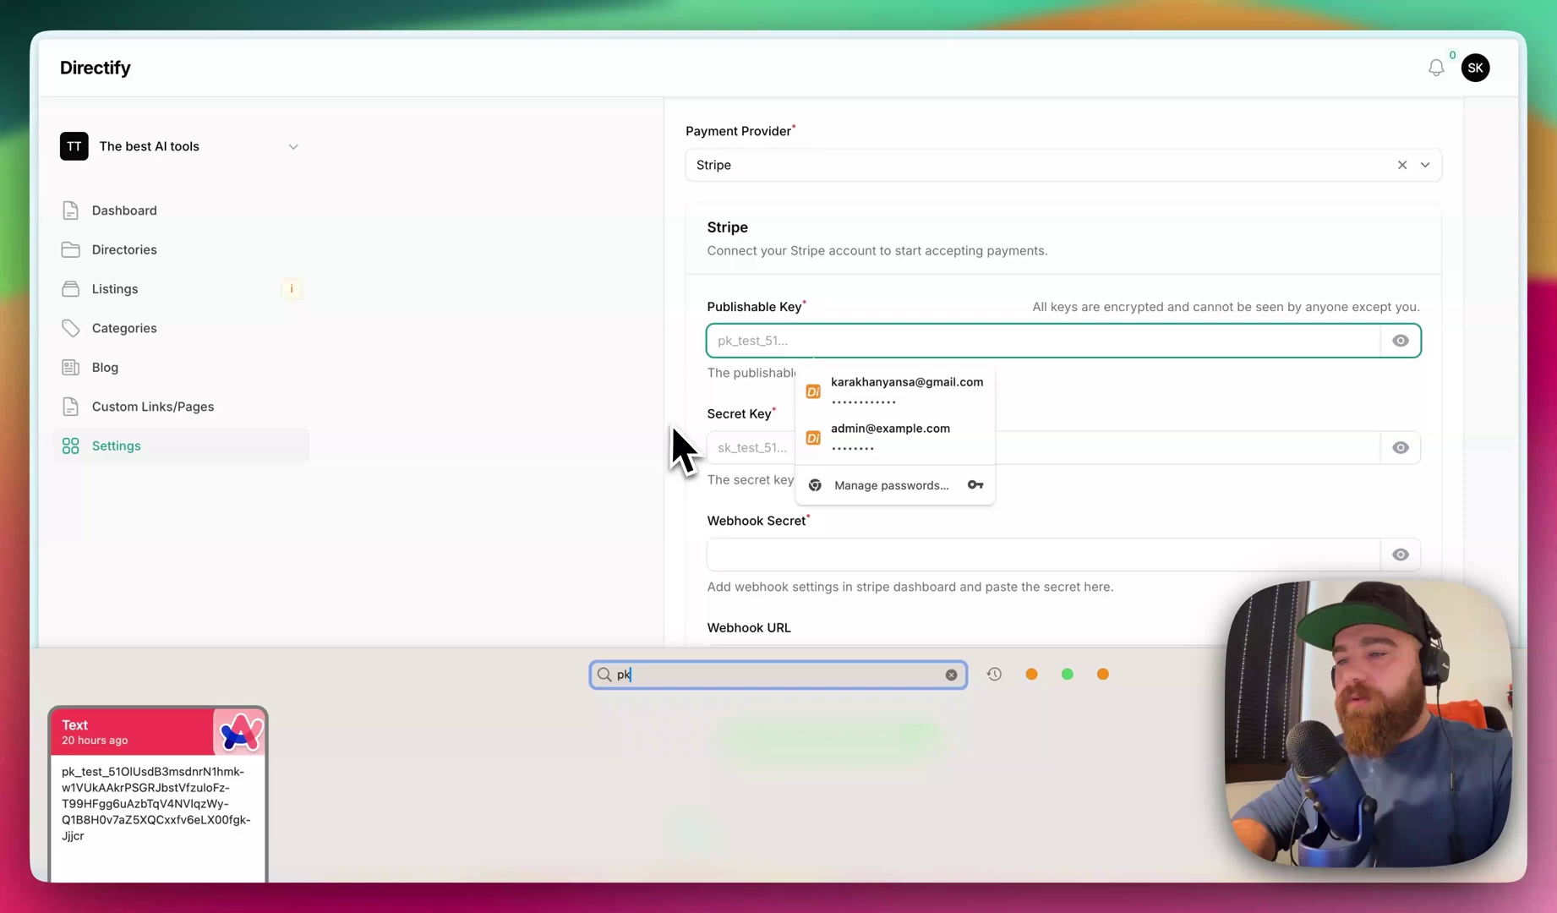
{"action": "key", "text": "Return"}
{"action": "key", "text": "super+v"}
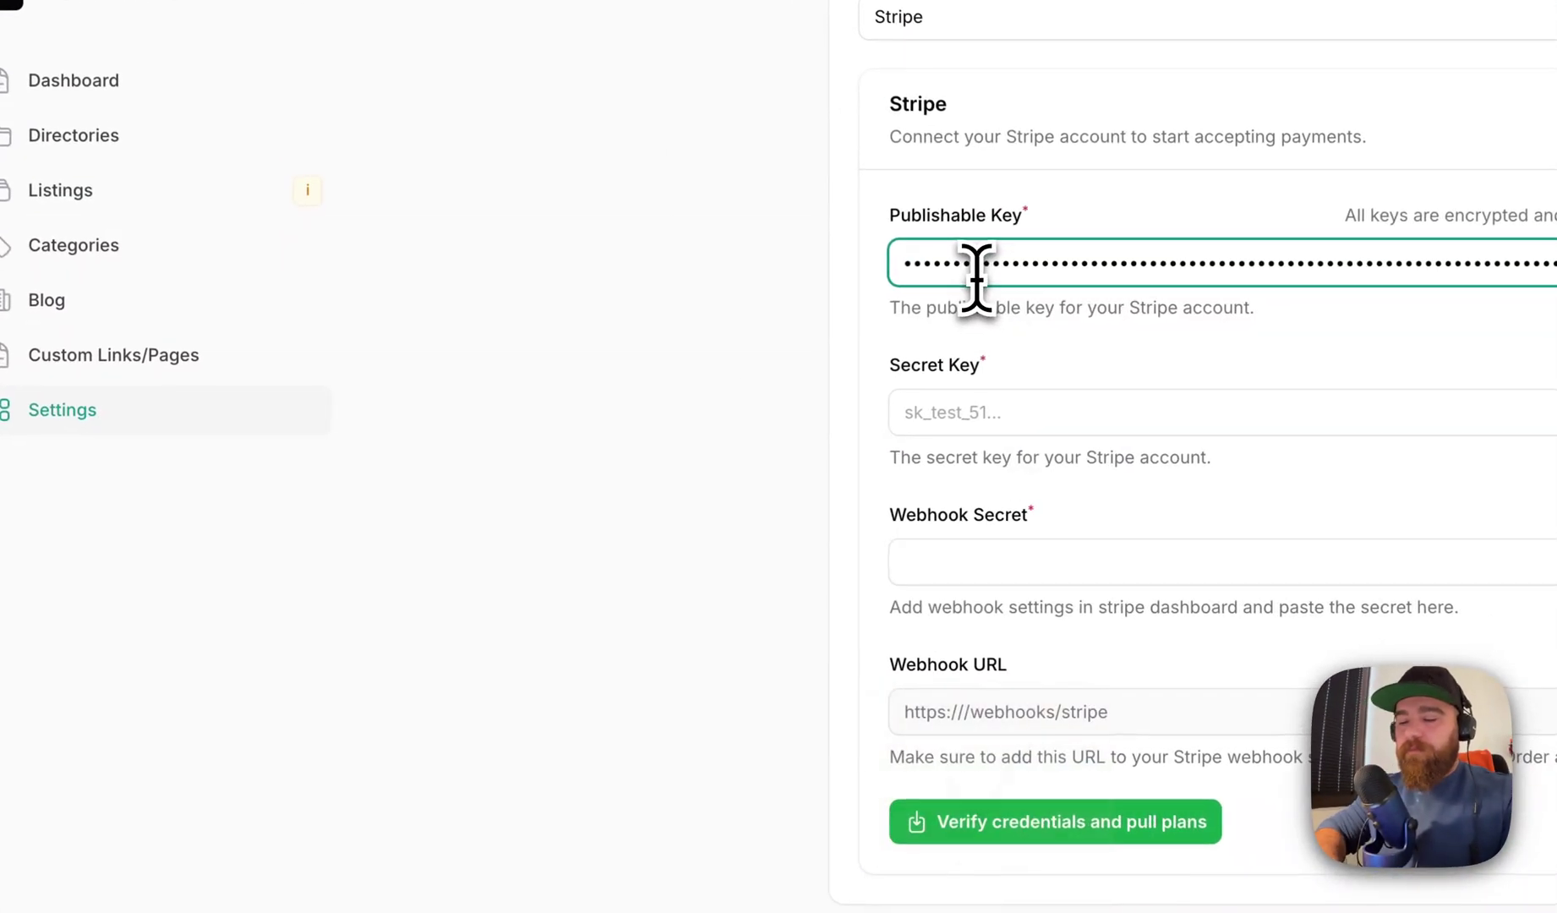
- Fill the Stripe secret key from clipboard history and enter the webhook secret
{"action": "key", "text": "super+shift+v"}
{"action": "key", "text": "BackSpace"}
{"action": "key", "text": "BackSpace"}
{"action": "type", "text": "sk_te"}
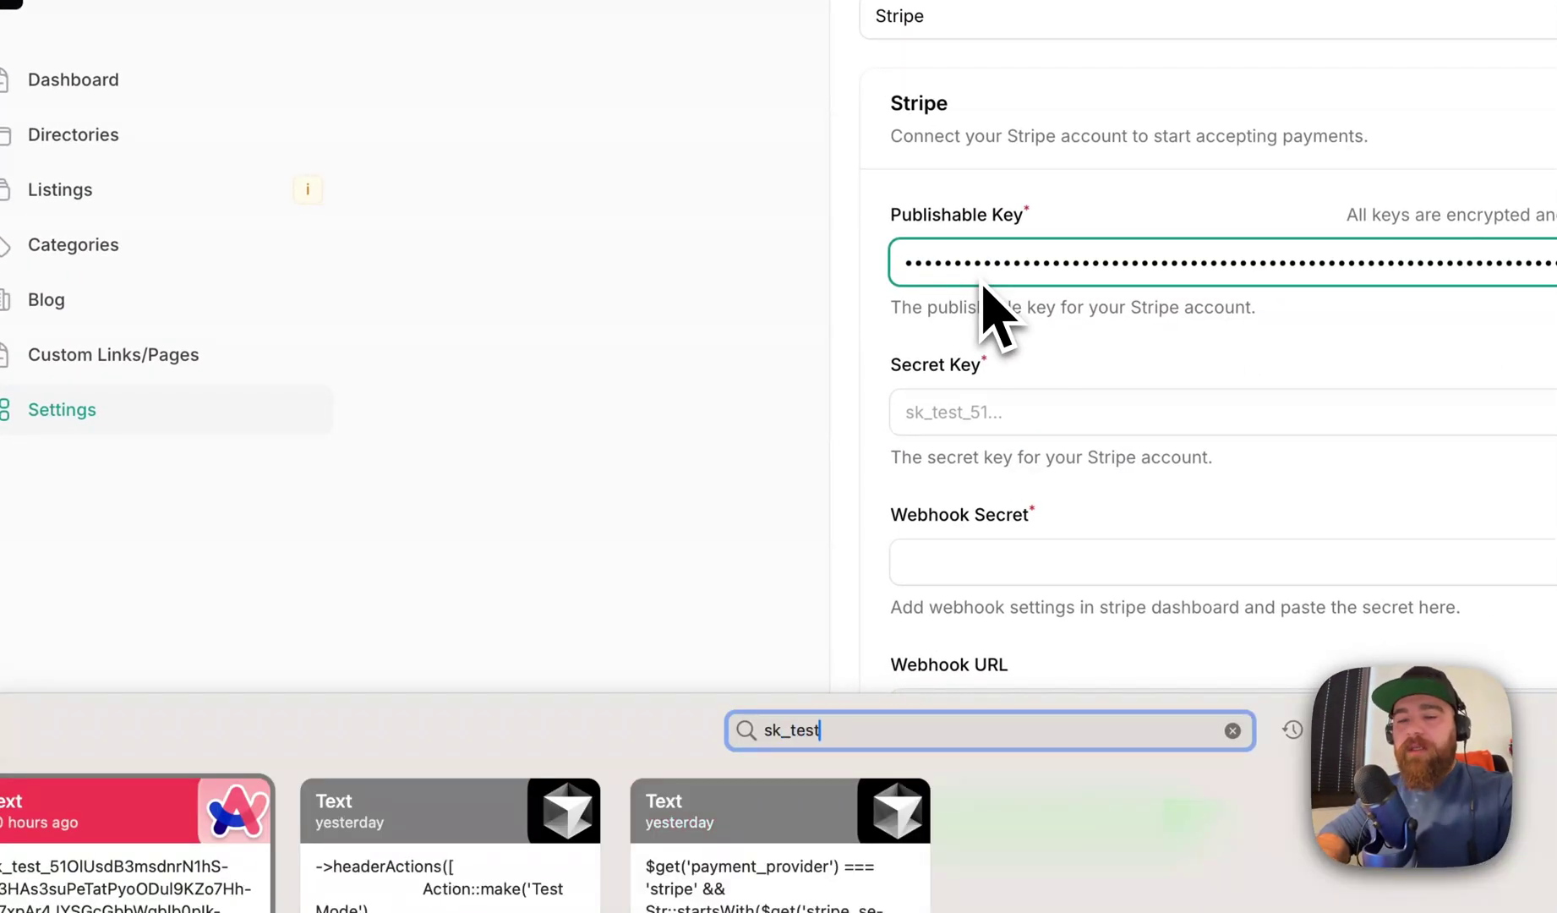
{"action": "left_click", "coordinate": [191, 836]}
{"action": "key", "text": "Return"}
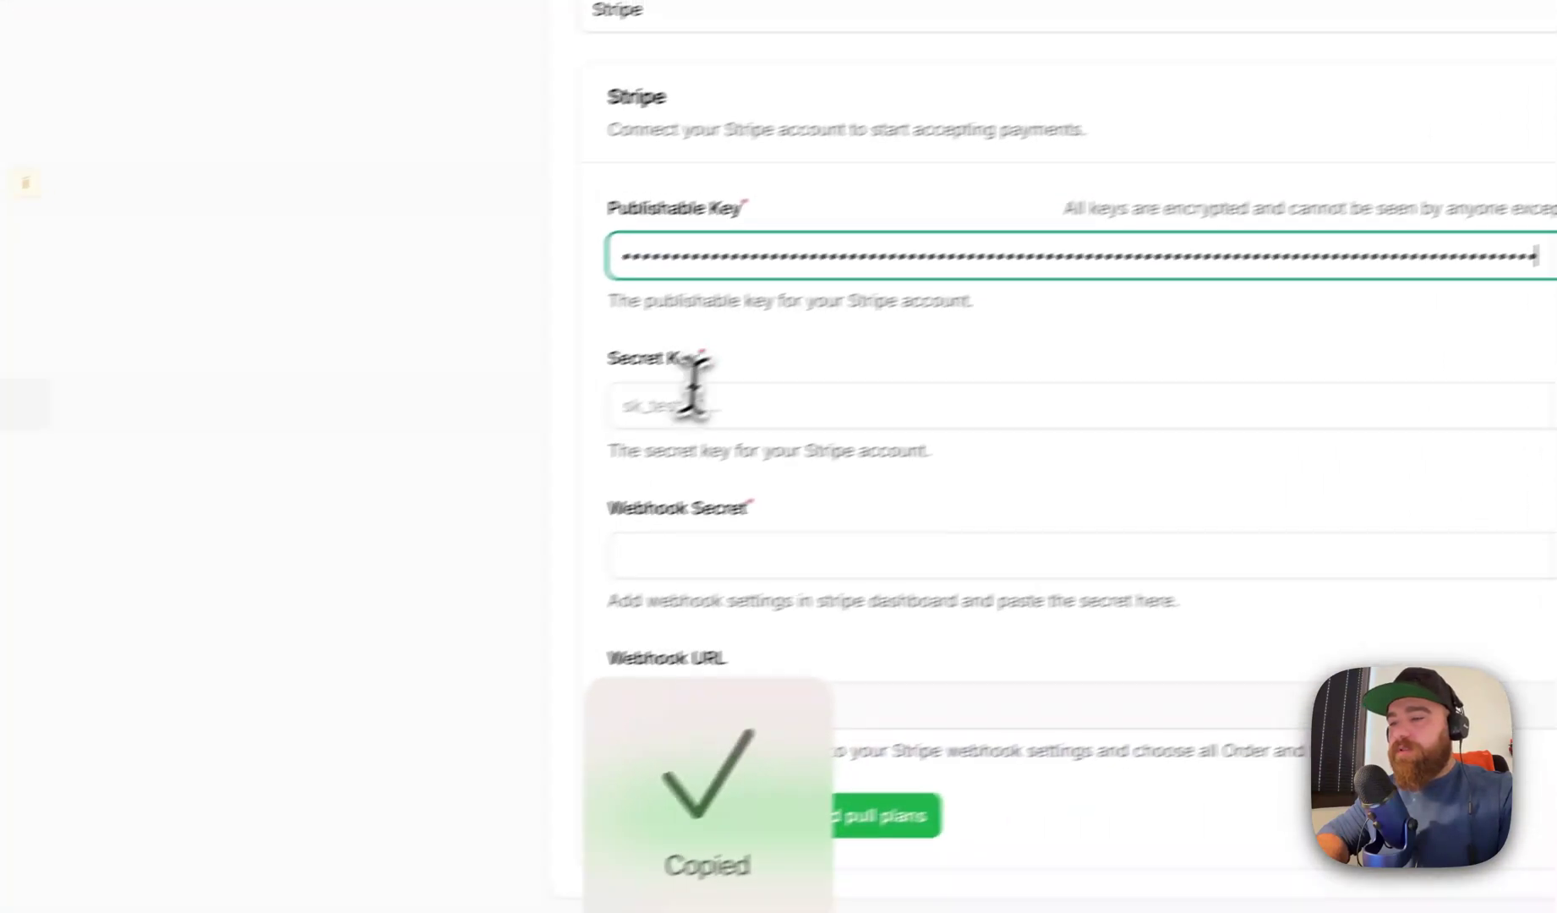
{"action": "left_click", "coordinate": [691, 396]}
{"action": "key", "text": "ctrl+v"}
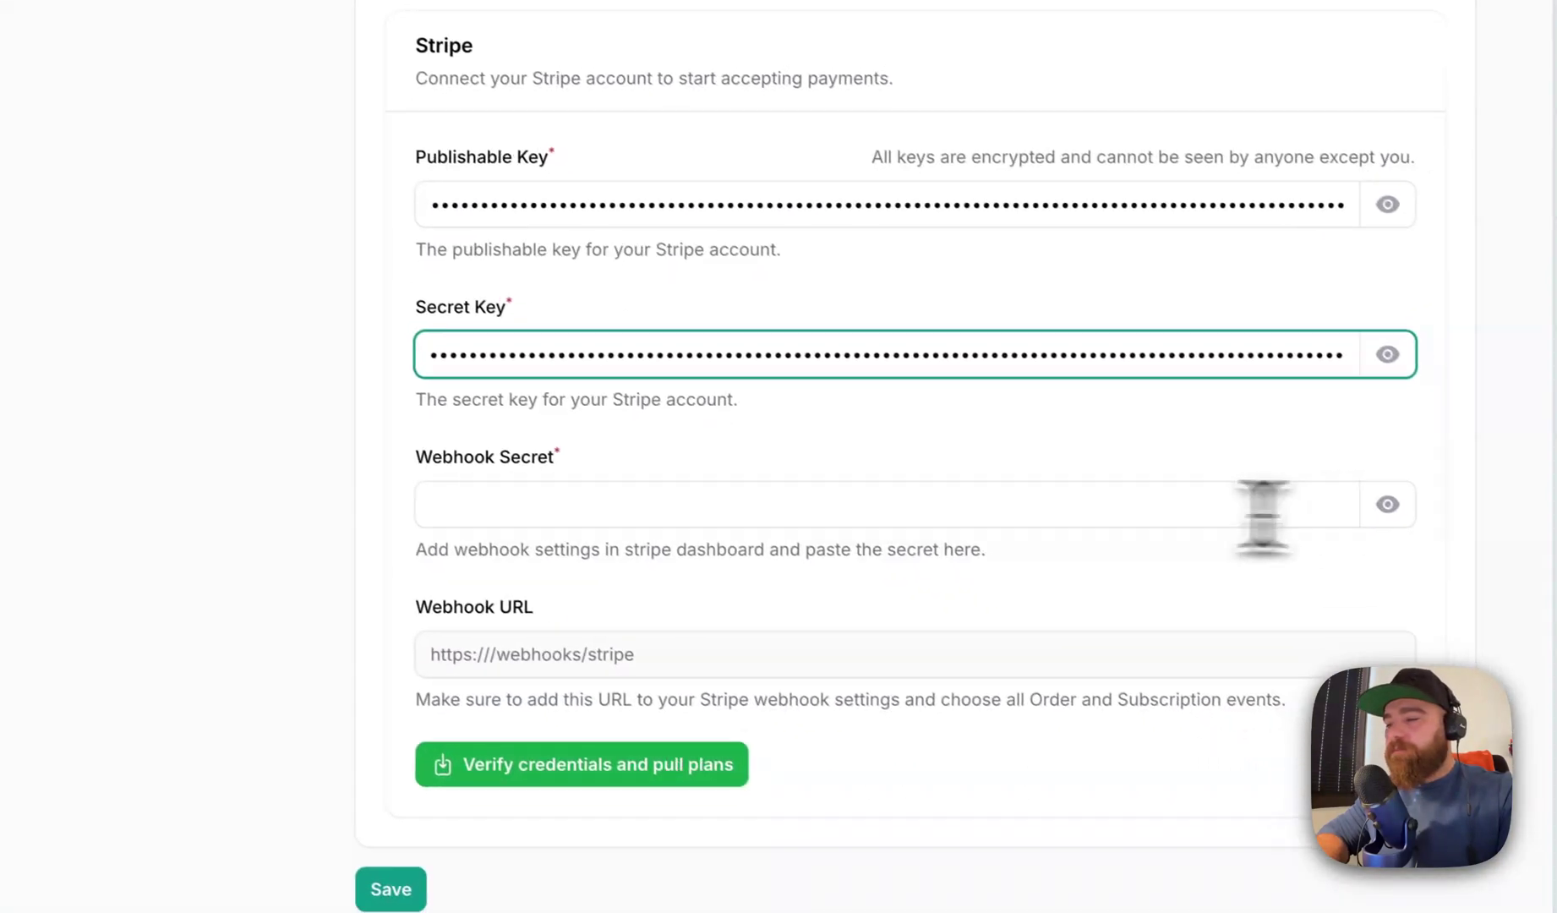
{"action": "left_click", "coordinate": [942, 502]}
{"action": "type", "text": "wh"}
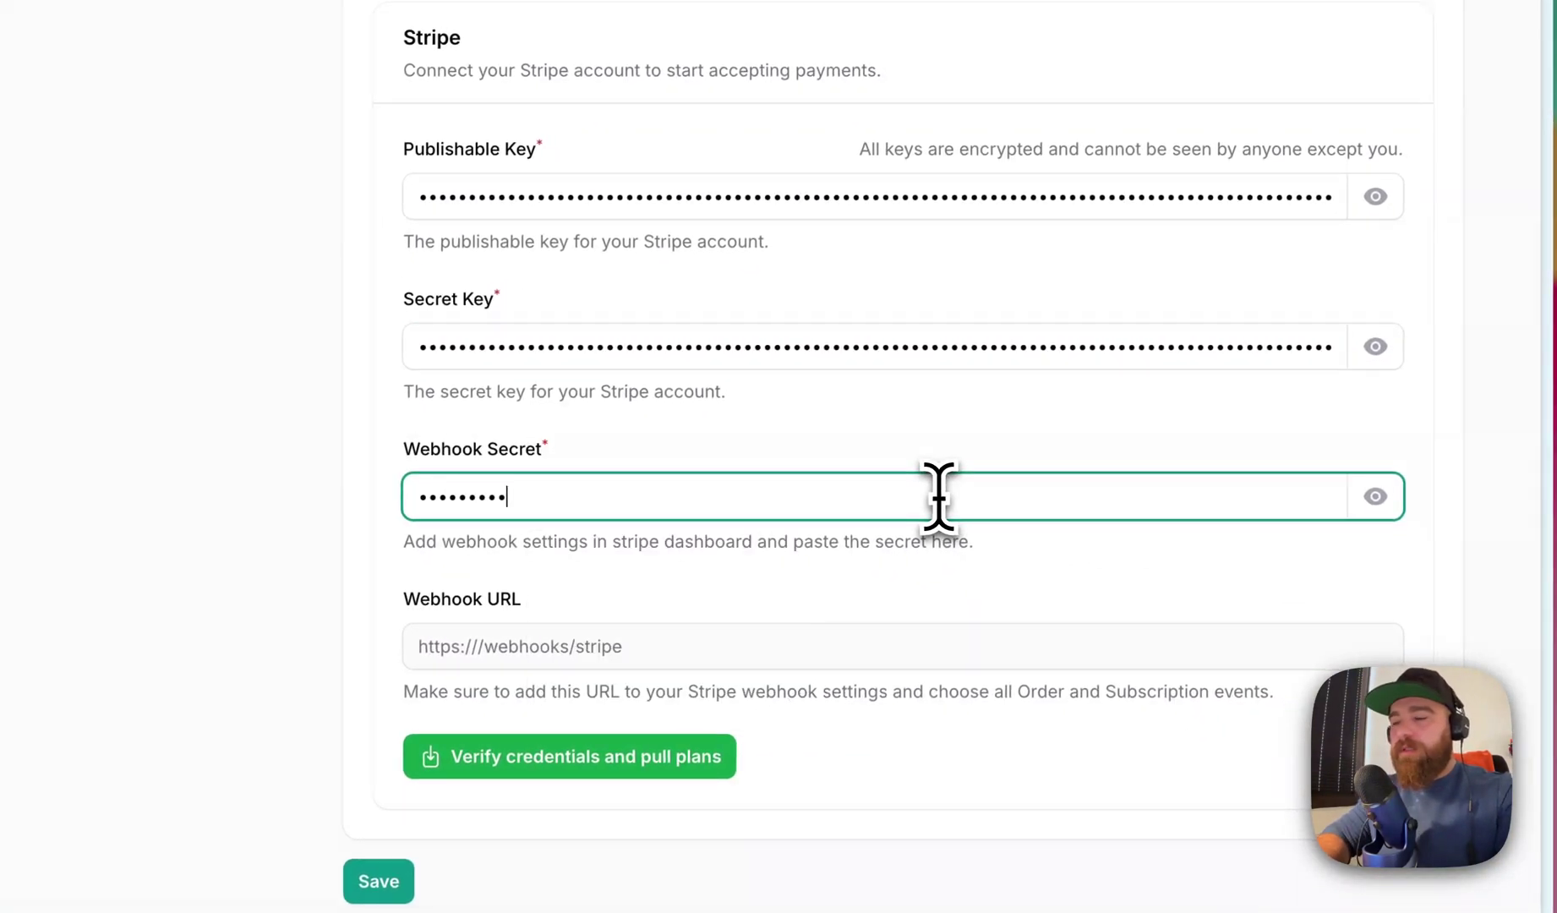
- Verify the Stripe credentials and pull its plans, replacing current plans with Elite at $39.99/month
{"action": "left_click", "coordinate": [693, 764]}
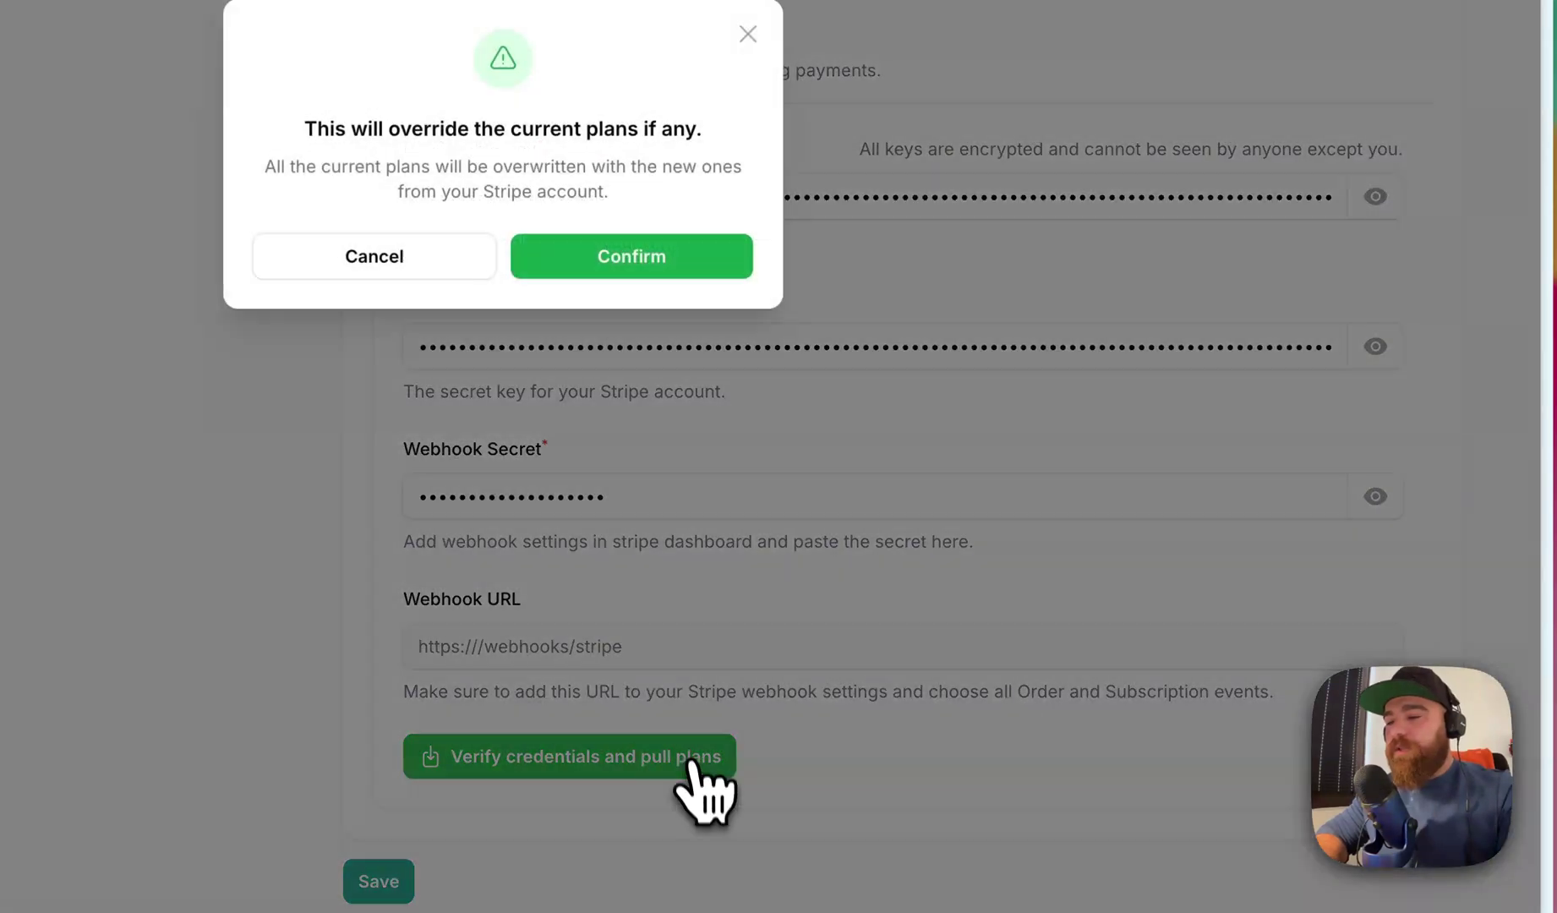
{"action": "left_click", "coordinate": [601, 257]}
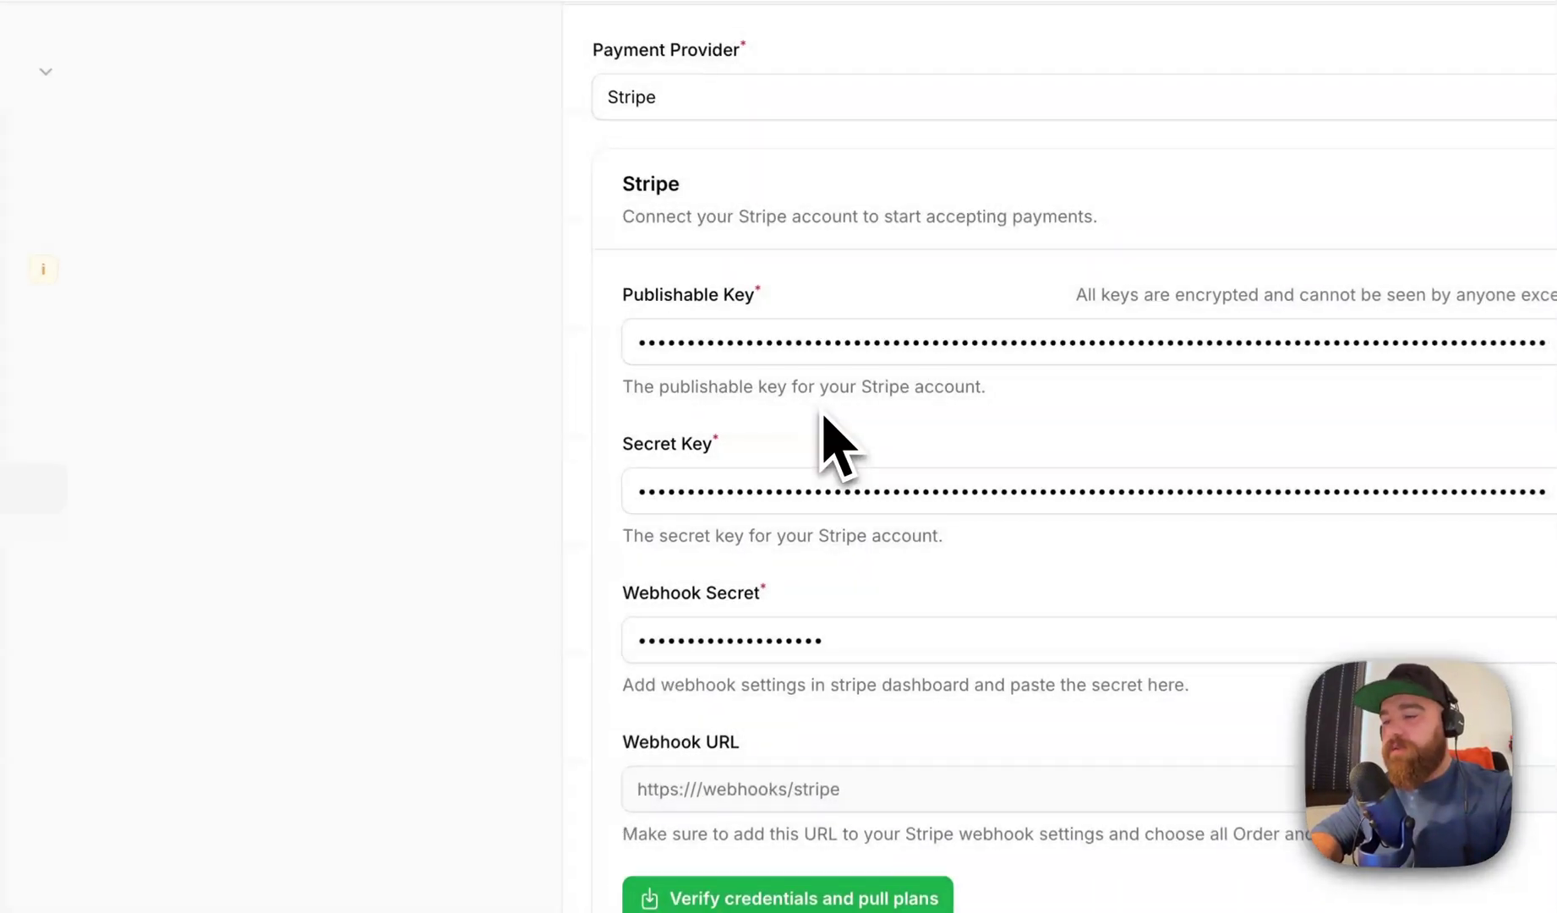
{"action": "scroll", "coordinate": [840, 420], "scroll_direction": "down", "scroll_amount": 5}
{"action": "scroll", "coordinate": [849, 392], "scroll_direction": "down", "scroll_amount": 1}
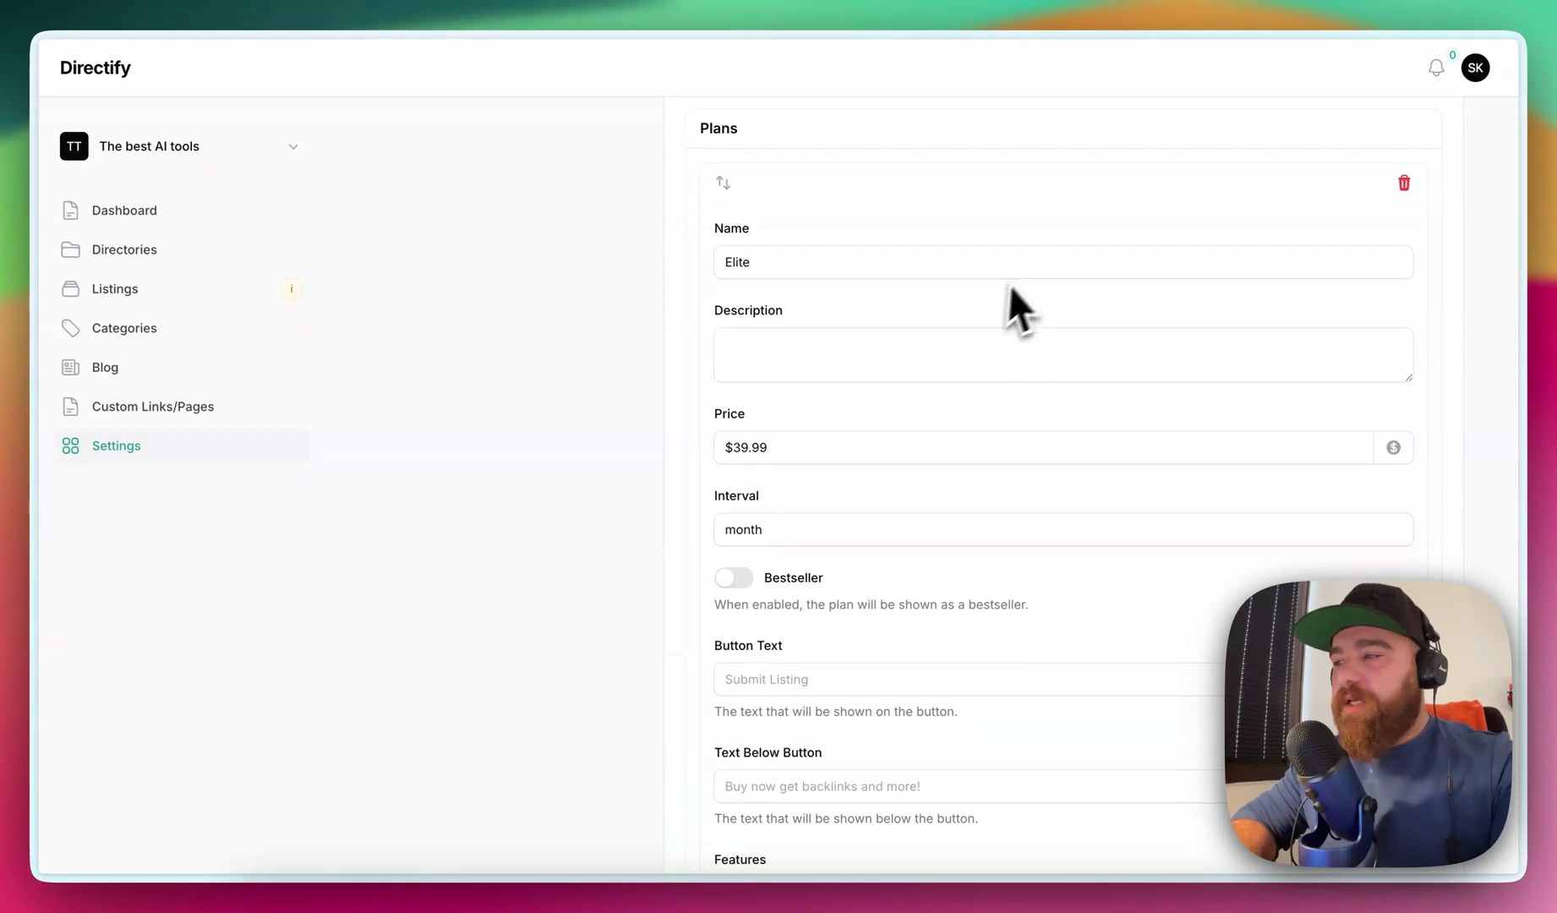
- Describe the Elite plan, mark it as bestseller, edit its submit button text and save
{"action": "left_click", "coordinate": [789, 365]}
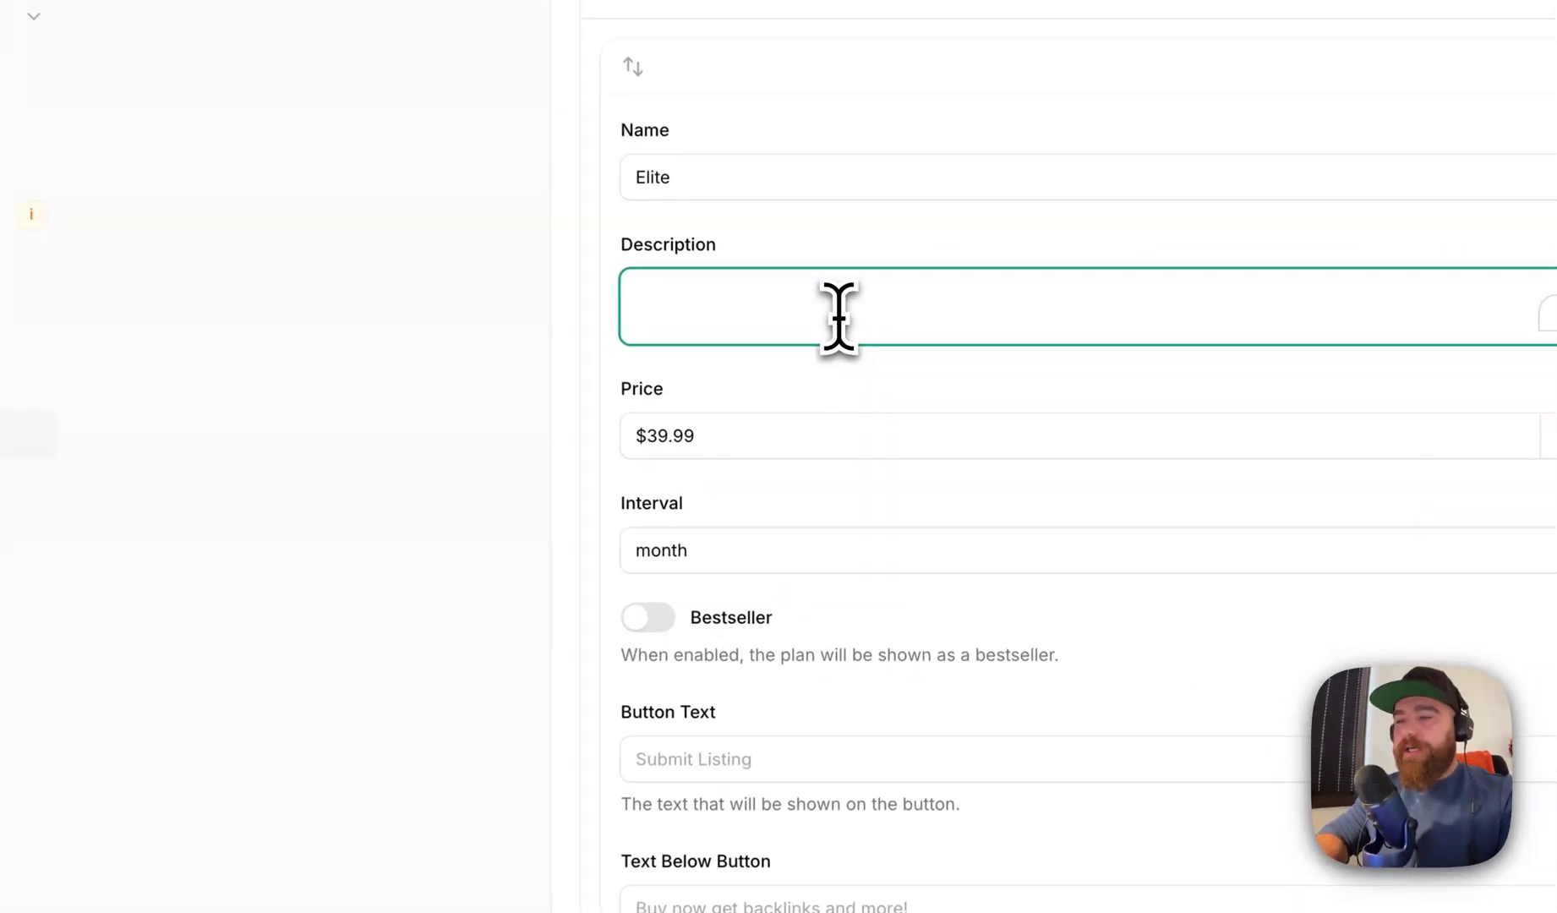
{"action": "type", "text": "New Descriotn"}
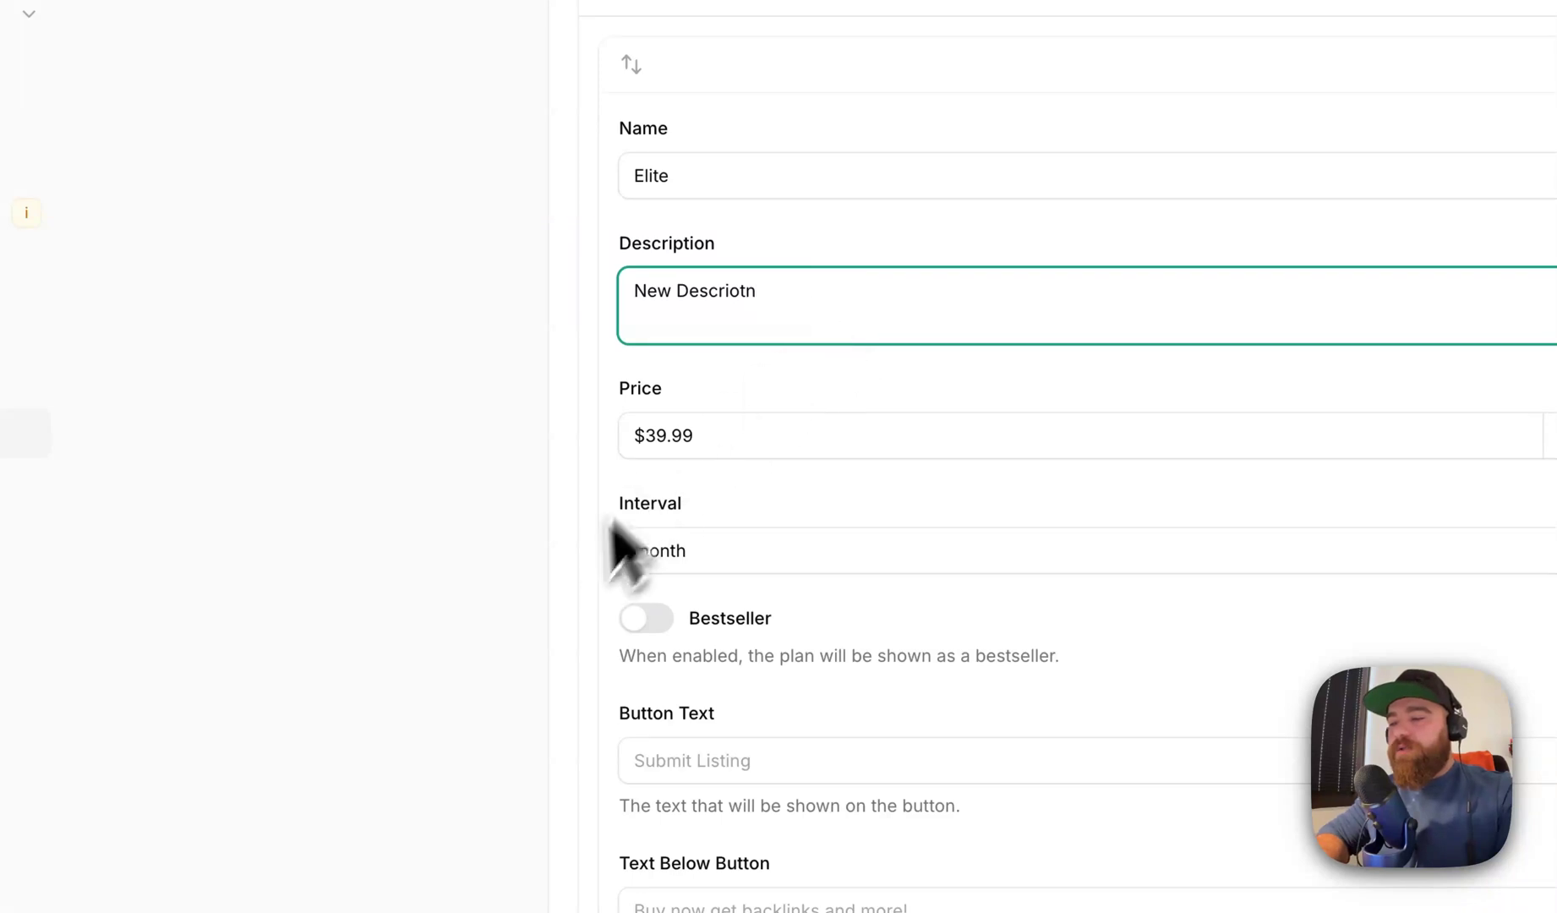
{"action": "left_click", "coordinate": [645, 619]}
{"action": "scroll", "coordinate": [695, 497], "scroll_direction": "down", "scroll_amount": 1}
{"action": "scroll", "coordinate": [684, 498], "scroll_direction": "down", "scroll_amount": 2}
{"action": "left_click", "coordinate": [711, 420]}
{"action": "scroll", "coordinate": [734, 523], "scroll_direction": "down", "scroll_amount": 2}
{"action": "scroll", "coordinate": [737, 526], "scroll_direction": "down", "scroll_amount": 4}
{"action": "scroll", "coordinate": [736, 526], "scroll_direction": "down", "scroll_amount": 3}
{"action": "scroll", "coordinate": [790, 515], "scroll_direction": "down", "scroll_amount": 2}
{"action": "scroll", "coordinate": [789, 515], "scroll_direction": "down", "scroll_amount": 5}
{"action": "scroll", "coordinate": [795, 512], "scroll_direction": "down", "scroll_amount": 5}
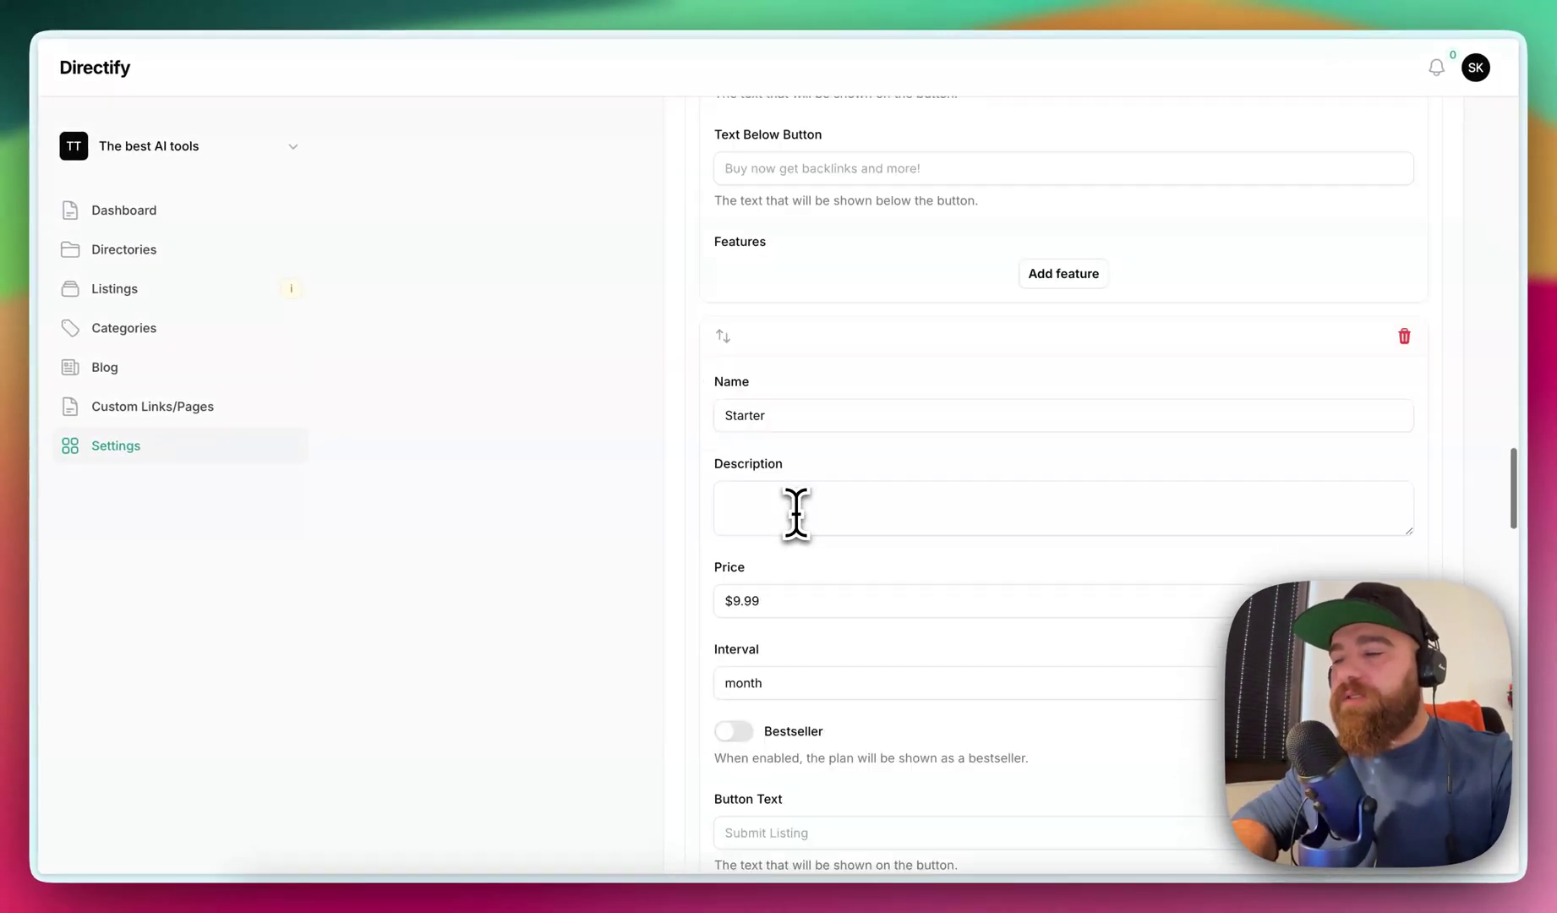
{"action": "scroll", "coordinate": [795, 511], "scroll_direction": "down", "scroll_amount": 5}
{"action": "scroll", "coordinate": [796, 511], "scroll_direction": "down", "scroll_amount": 4}
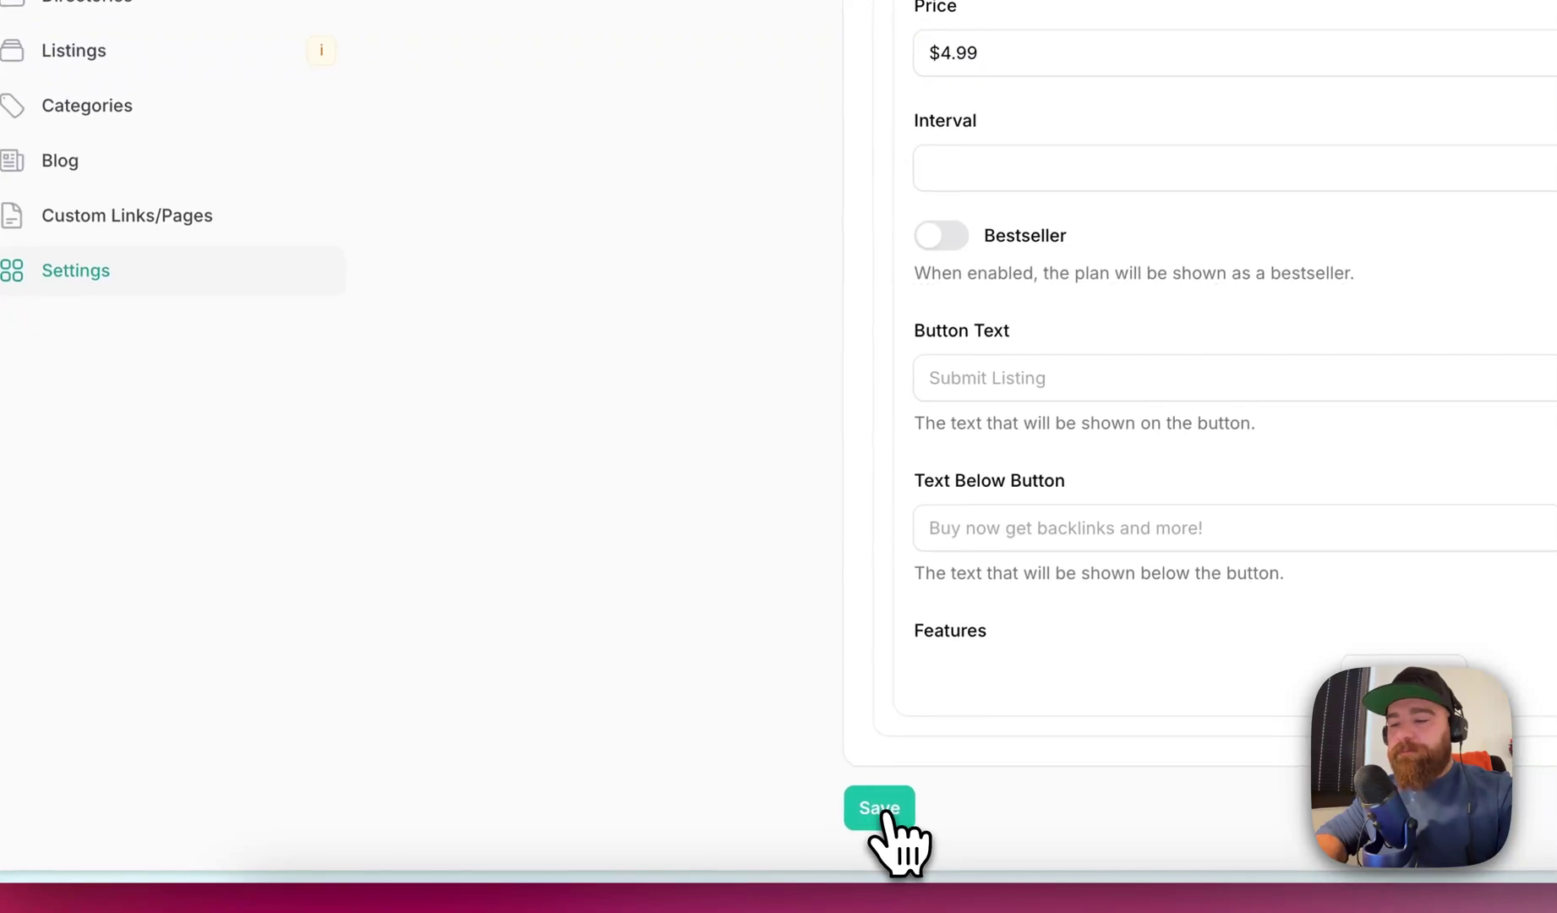
{"action": "left_click", "coordinate": [882, 809]}
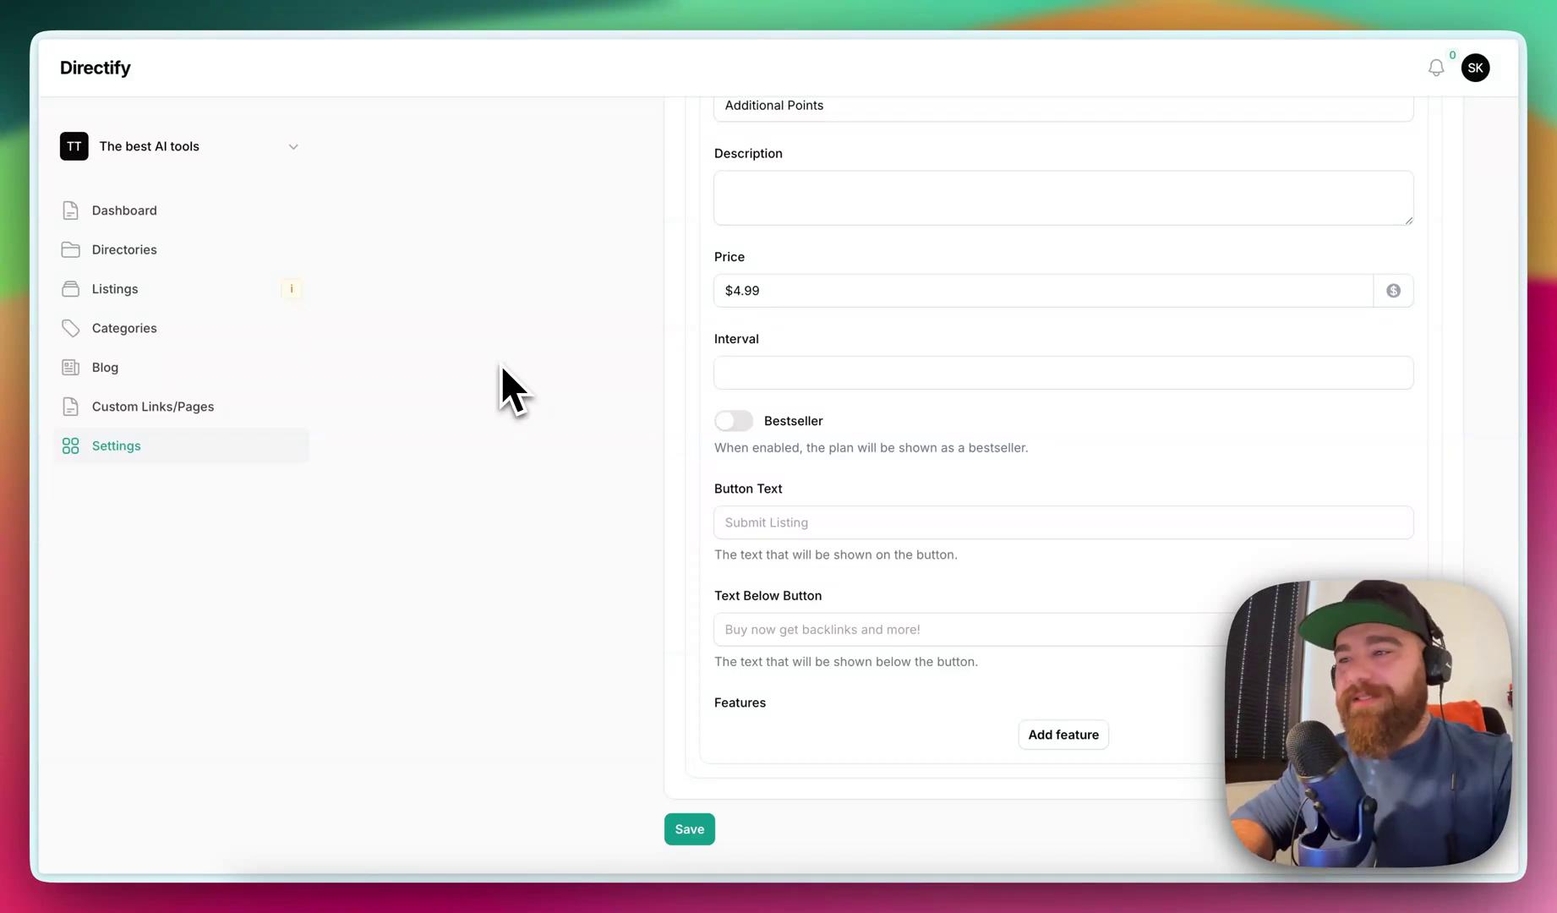
{"action": "scroll", "coordinate": [501, 365], "scroll_direction": "up", "scroll_amount": 5}
{"action": "scroll", "coordinate": [501, 365], "scroll_direction": "up", "scroll_amount": 5}
{"action": "scroll", "coordinate": [501, 365], "scroll_direction": "up", "scroll_amount": 5}
{"action": "scroll", "coordinate": [501, 365], "scroll_direction": "up", "scroll_amount": 5}
{"action": "scroll", "coordinate": [502, 365], "scroll_direction": "up", "scroll_amount": 3}
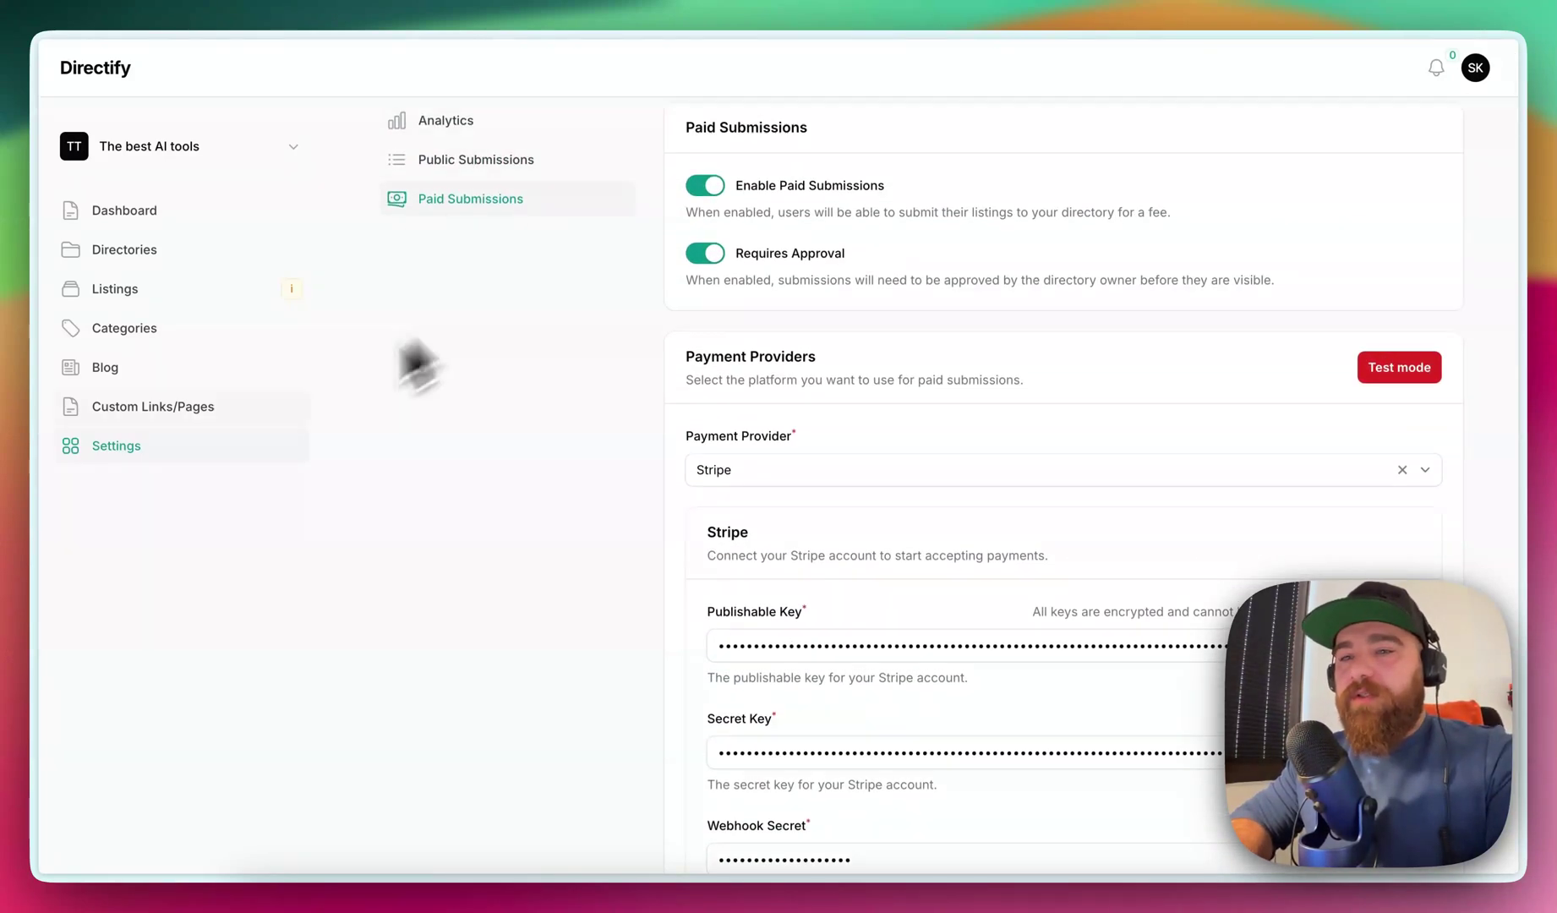